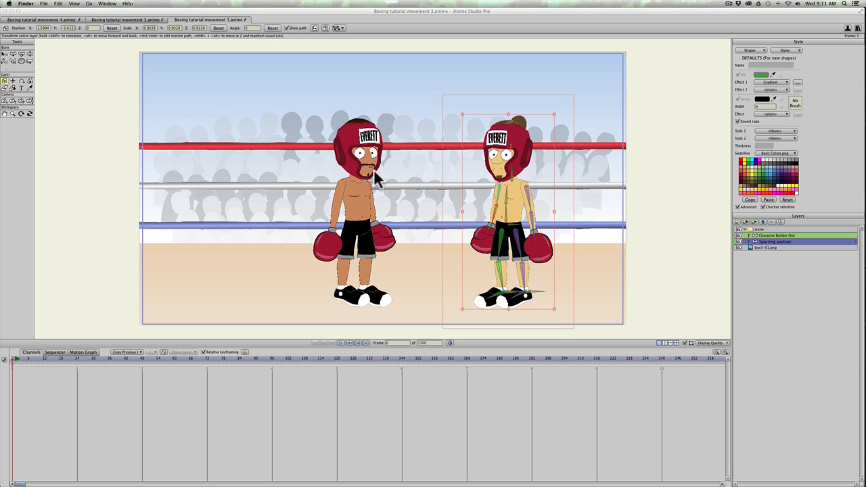
Delete all existing keyframes of the Character Builder One layer.
left_click(39, 353)
left_click(13, 359)
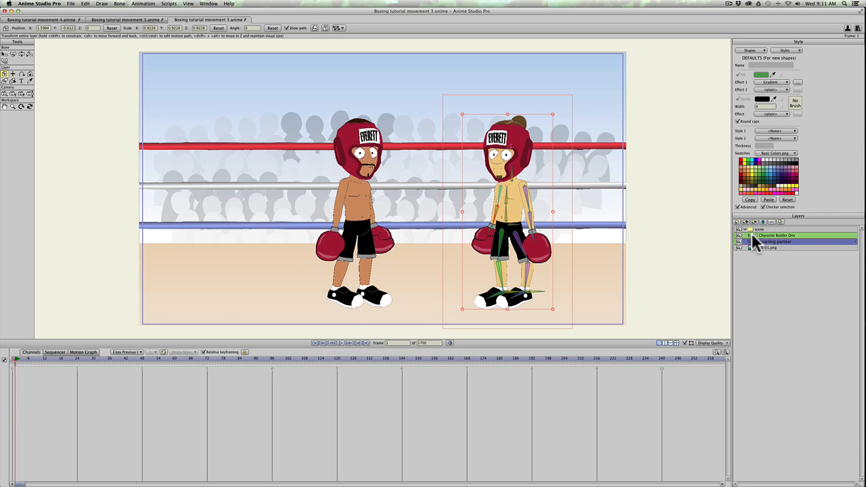
left_click(754, 235)
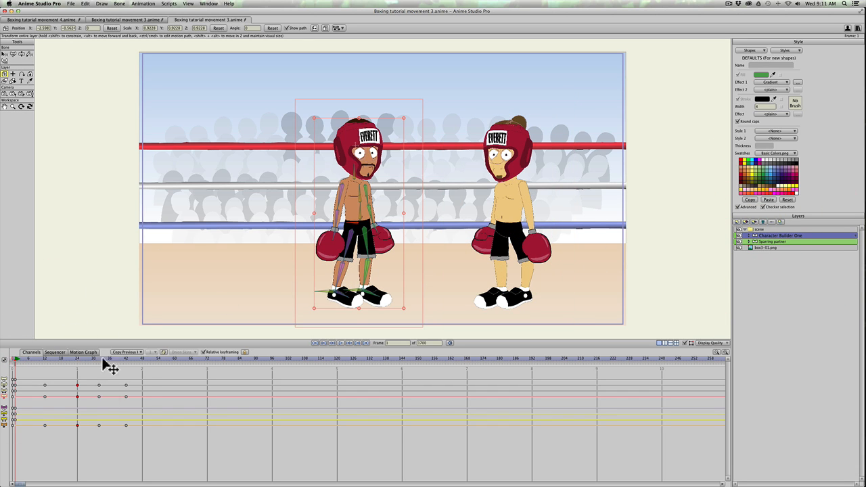
left_click_drag(145, 372, 5, 473)
key("BackSpace")
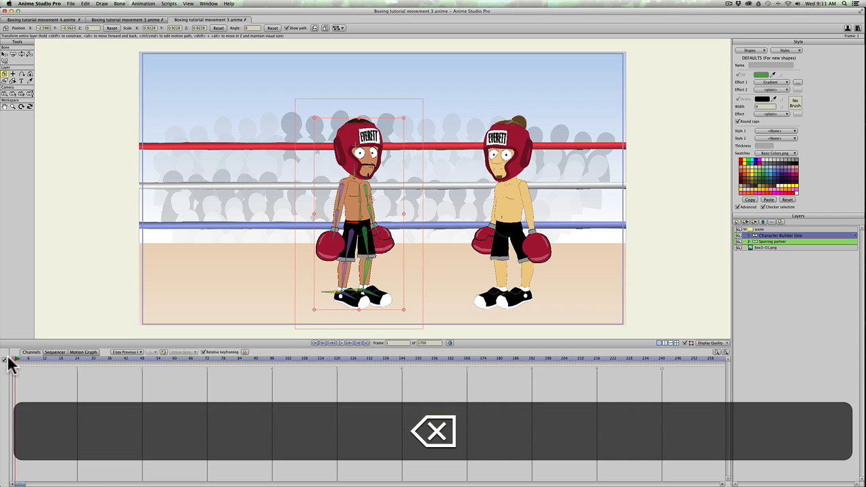
left_click_drag(13, 359, 10, 359)
left_click(15, 359)
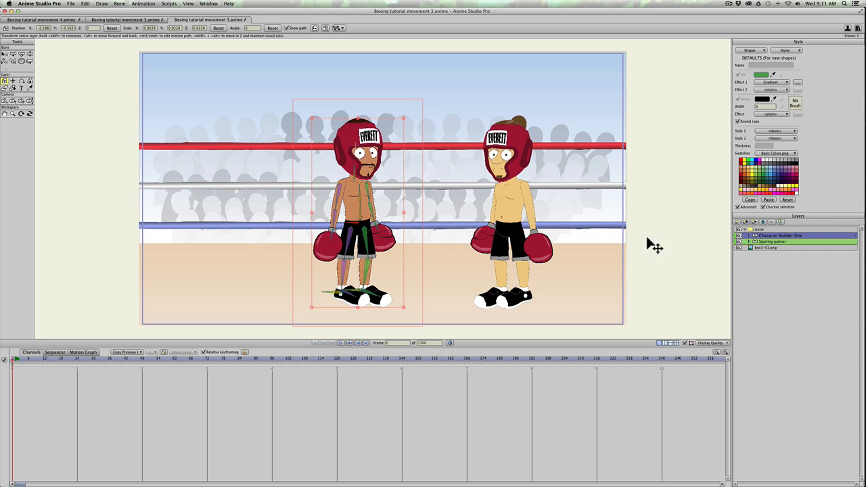
Try lowering and shifting the boxer's hip bone at frame 3 so that his legs bend.
left_click(21, 359)
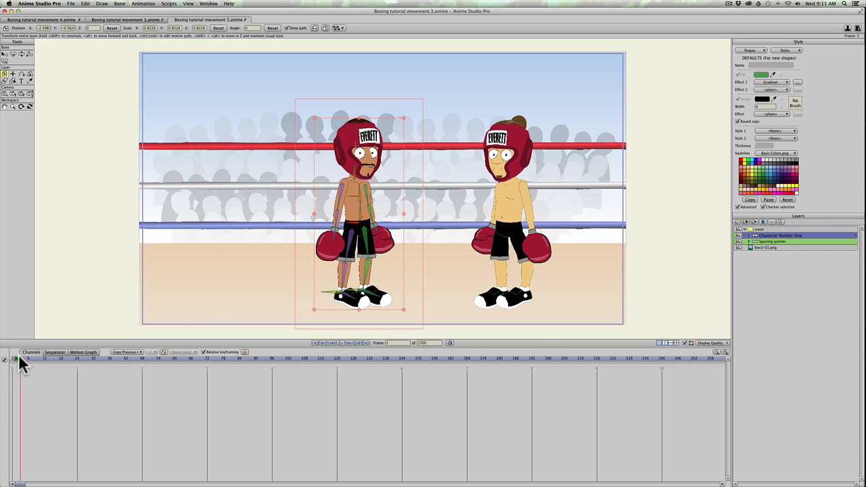
key("t")
left_click_drag(365, 233, 360, 252)
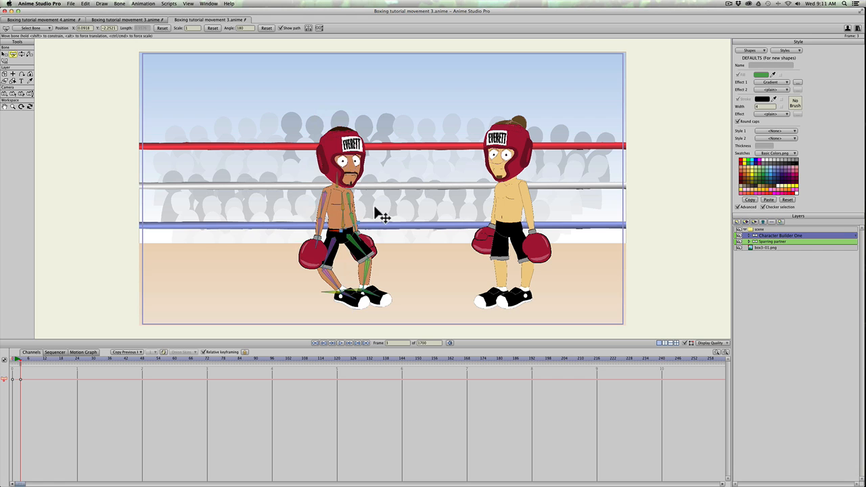
left_click(349, 244)
left_click(359, 244)
key("super+z")
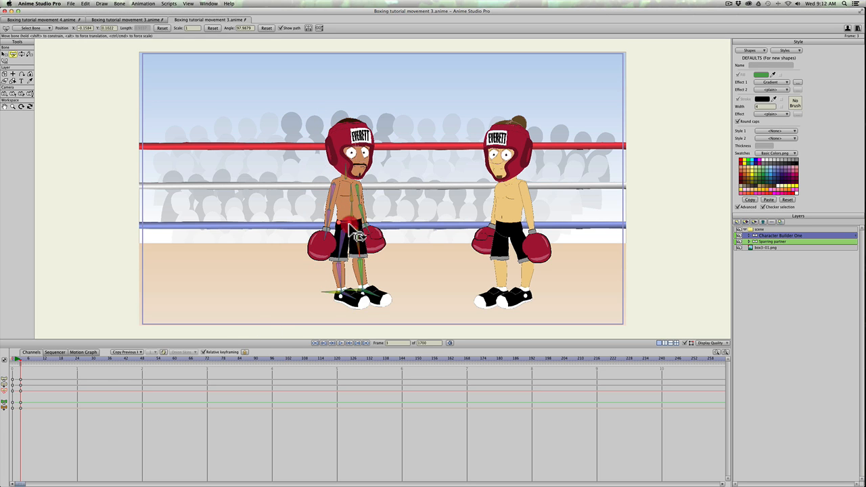
left_click_drag(349, 223, 359, 237)
key("super+z")
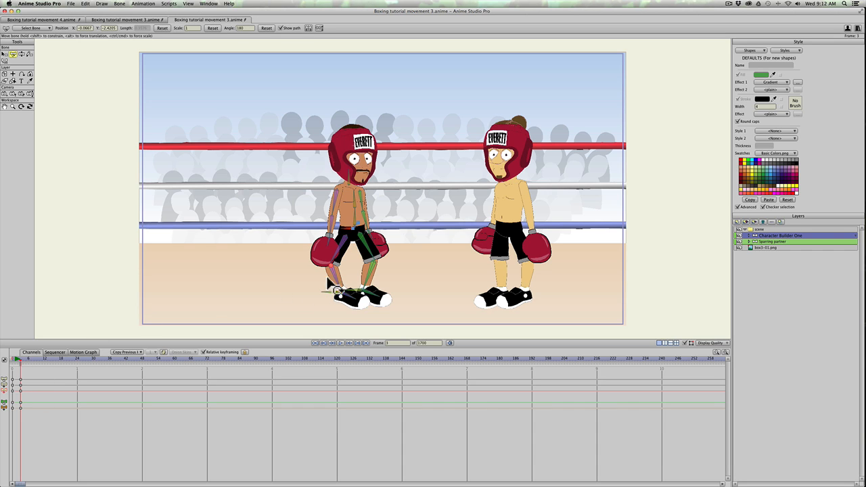
Try reversing the bend of the backward-bending knee and moving the hips at frame 3, and delete the test keyframes.
key("t")
left_click_drag(327, 279, 303, 274)
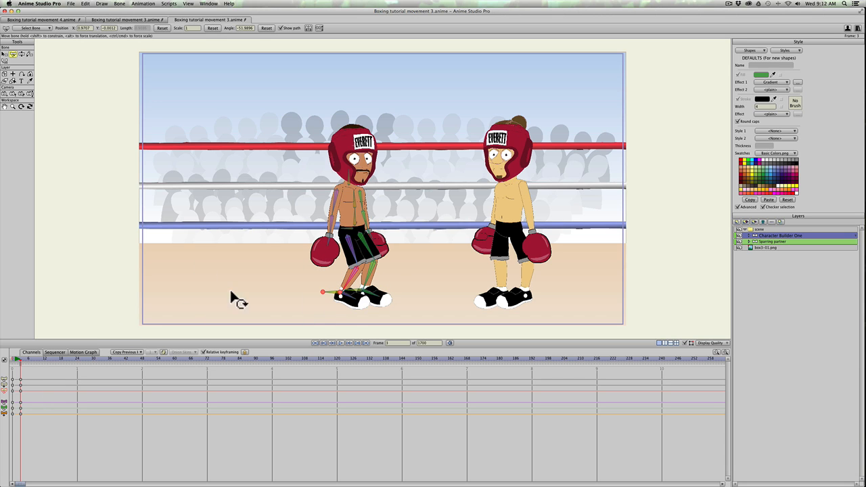
key("t")
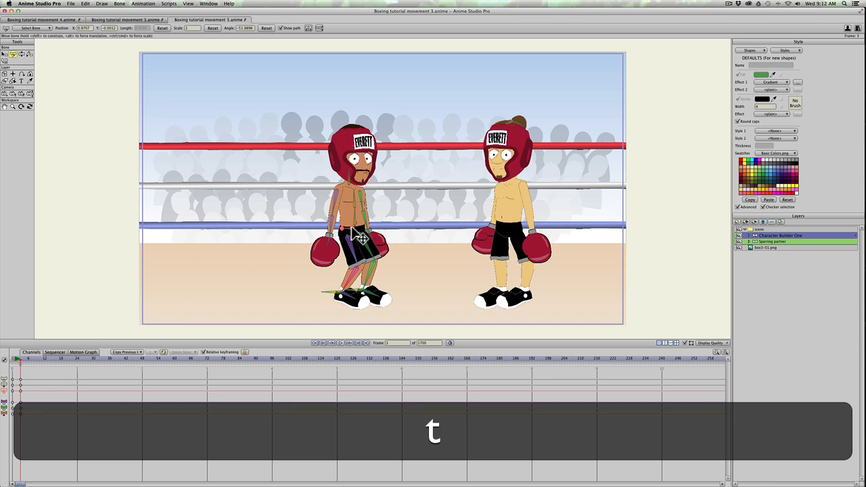
left_click(351, 225)
left_click_drag(351, 225, 370, 238)
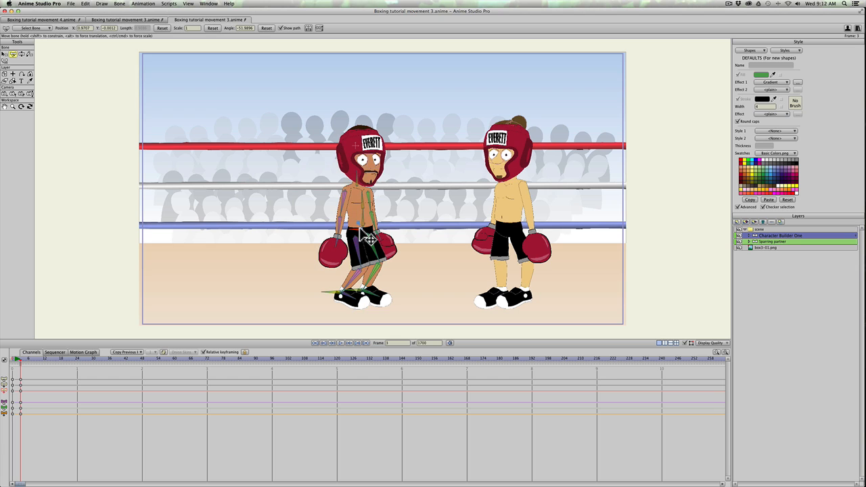
left_click(352, 295)
left_click_drag(363, 237, 354, 223)
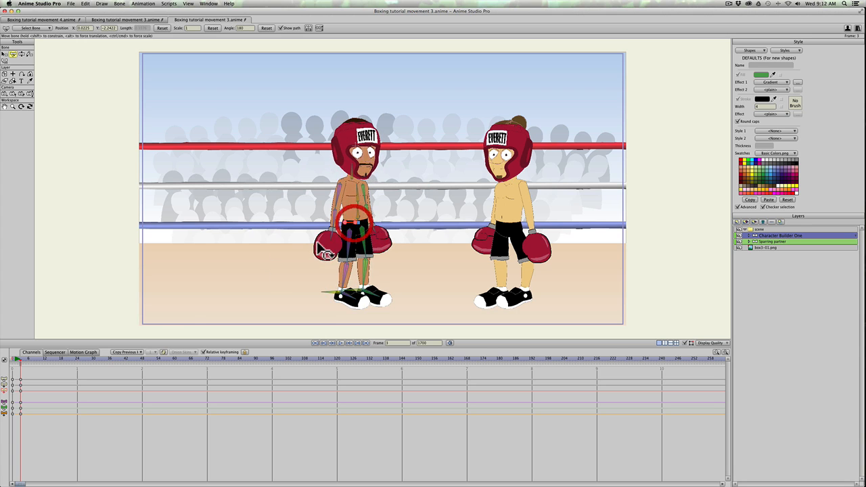
left_click_drag(33, 375, 16, 415)
key("BackSpace")
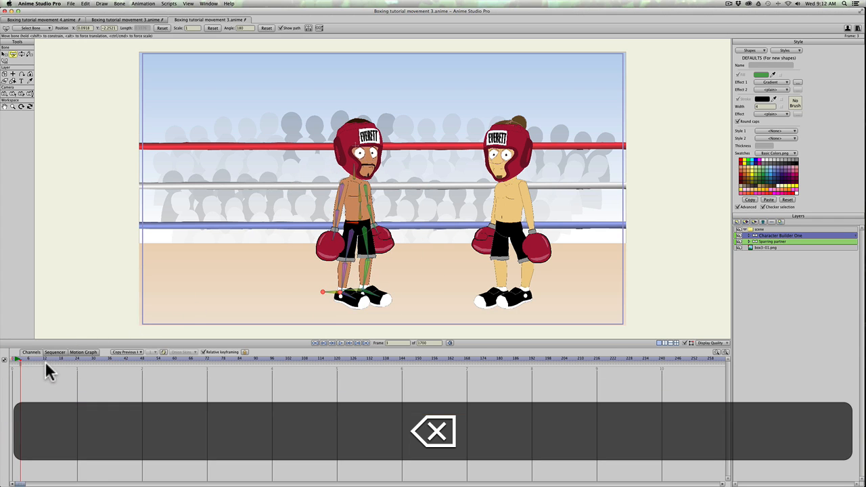
Key the boxer's standing pose at frame 12 and a crouch with both knees bent forward at frame 18.
left_click(45, 358)
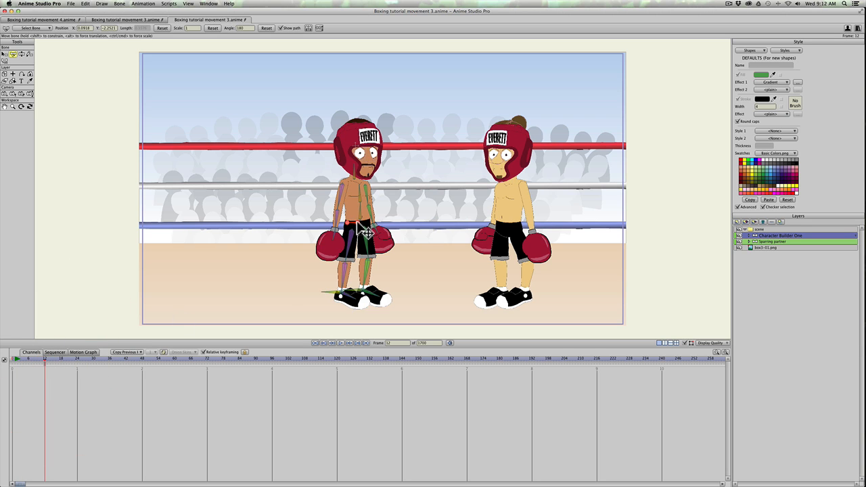
left_click(364, 232)
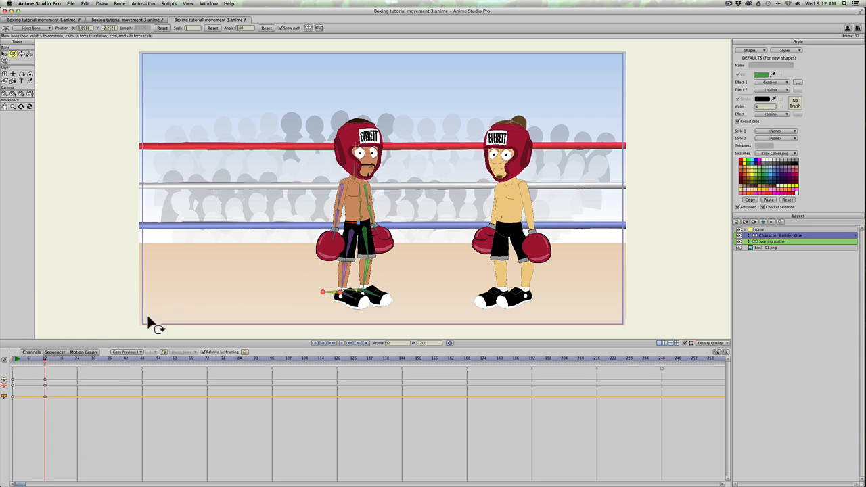
left_click_drag(57, 358, 61, 358)
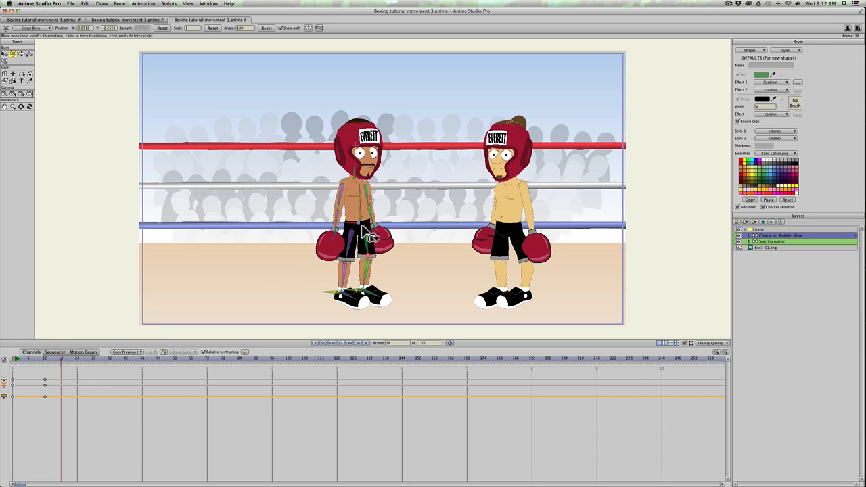
key("t")
left_click_drag(365, 234, 352, 232)
key("t")
mouse_move(338, 286)
left_mouse_down()
mouse_move(332, 277)
mouse_move(323, 291)
left_mouse_up()
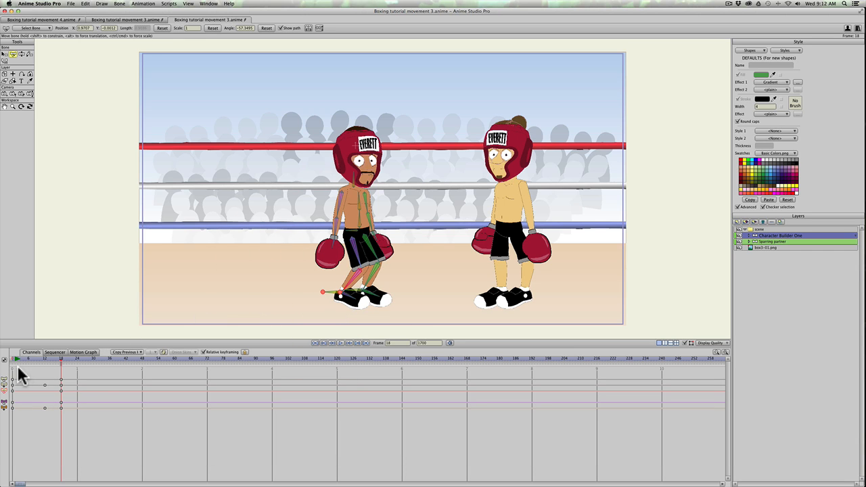
Raise the hip bone at frame 28 to lift the boxer off the ground, and copy the frame 18 crouch keyframes to frame 37.
left_click_drag(23, 360, 88, 358)
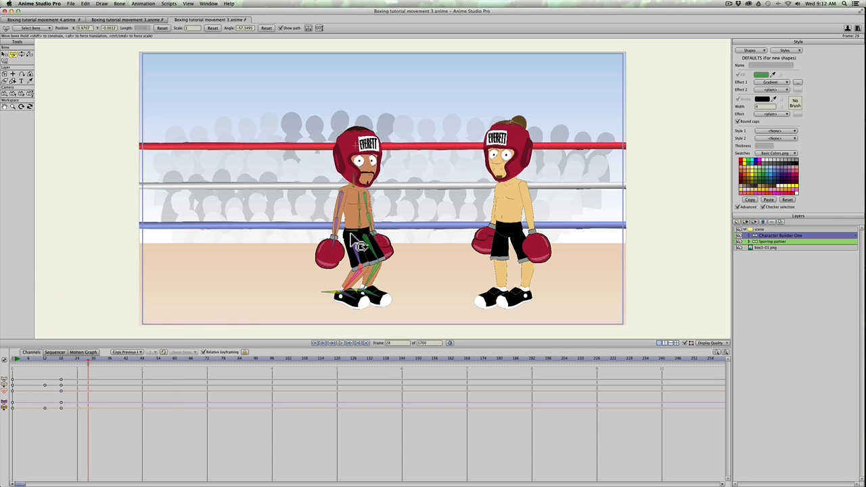
left_click_drag(366, 241, 355, 207)
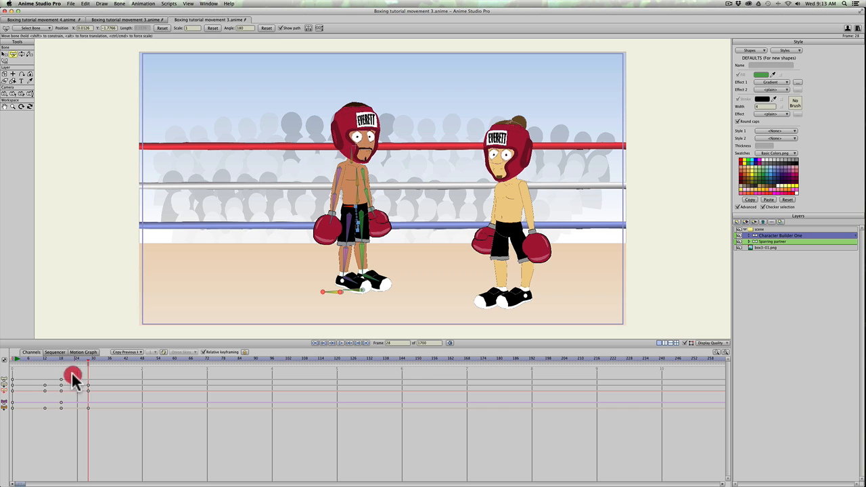
left_click_drag(71, 371, 54, 416)
key("super+c")
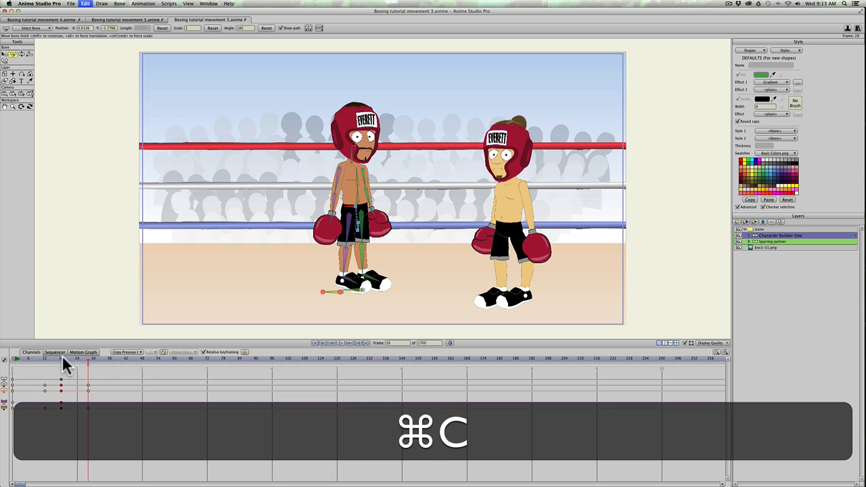
left_click(112, 358)
key("super+v")
left_click_drag(60, 357, 86, 365)
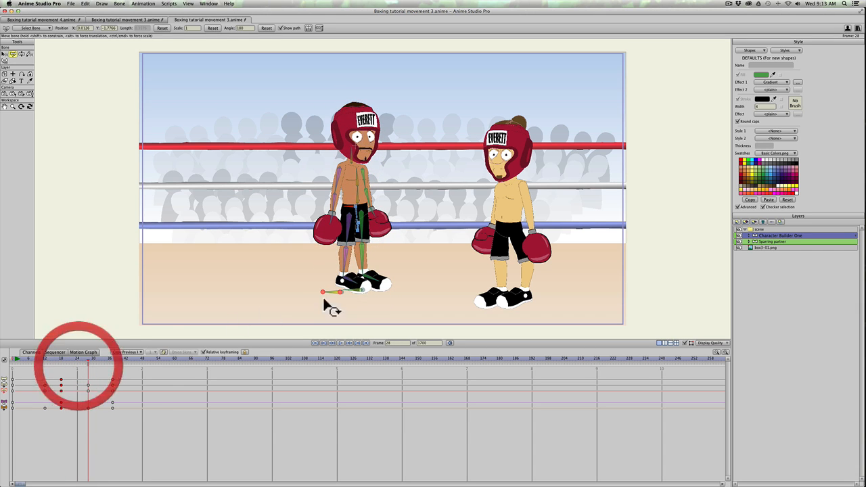
Try rotating both feet downward at frame 28, and undo the rotations.
key("t")
mouse_move(357, 290)
left_mouse_down()
mouse_move(378, 291)
mouse_move(348, 289)
left_mouse_up()
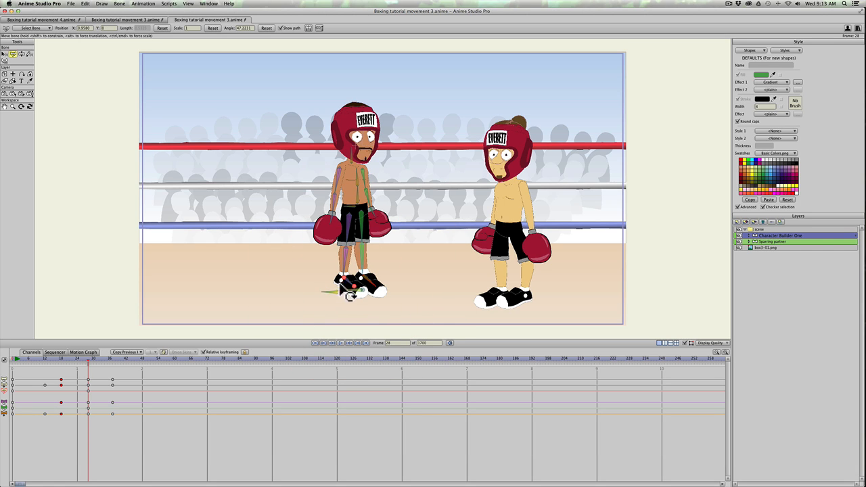
mouse_move(60, 360)
left_mouse_down()
mouse_move(75, 359)
mouse_move(62, 365)
left_mouse_up()
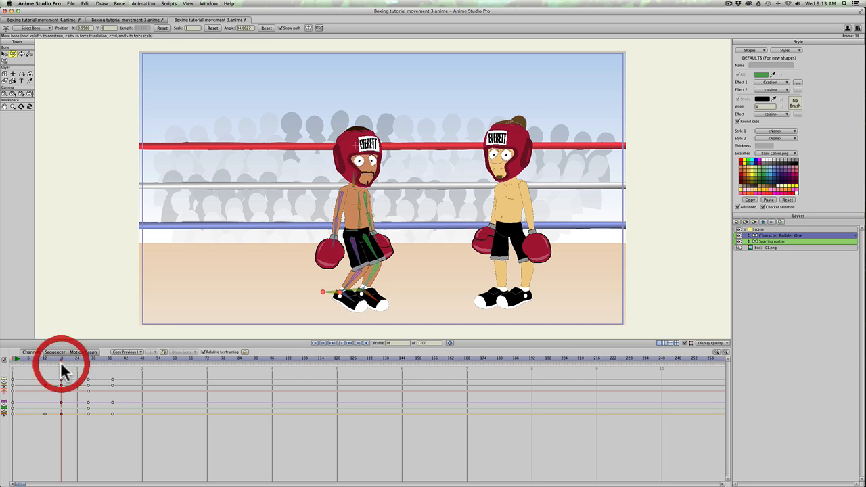
key("super+z")
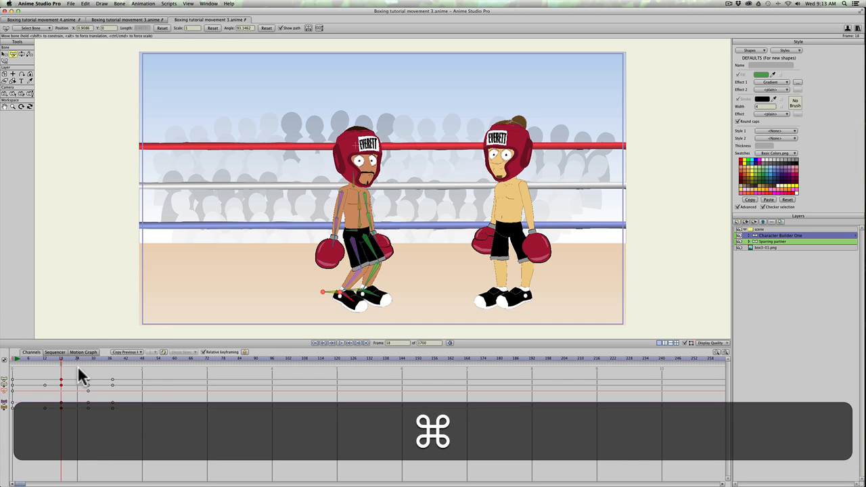
mouse_move(77, 360)
left_mouse_down()
mouse_move(161, 373)
mouse_move(90, 369)
left_mouse_up()
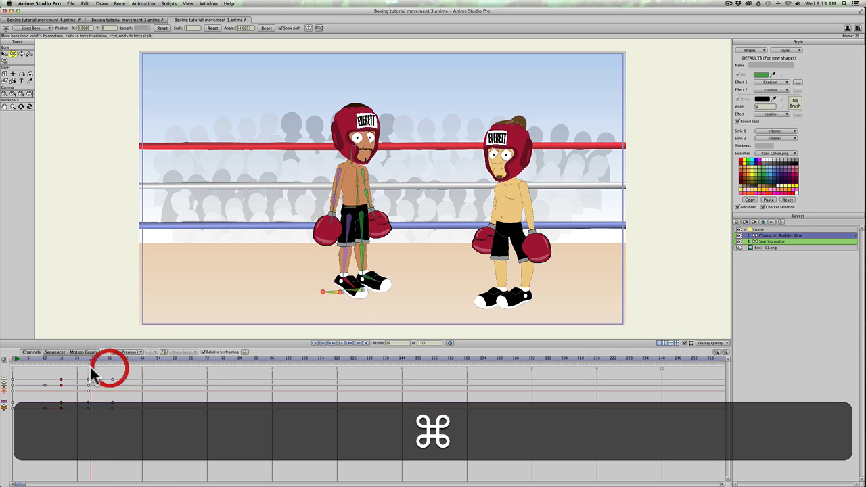
key("super+z")
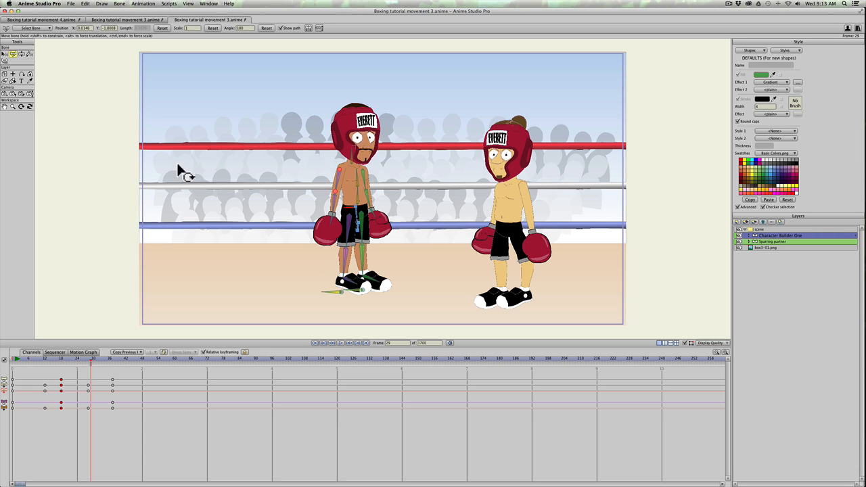
Select both foot bones and inspect their bone constraints, including the independent angle setting.
key("b")
left_click(342, 277)
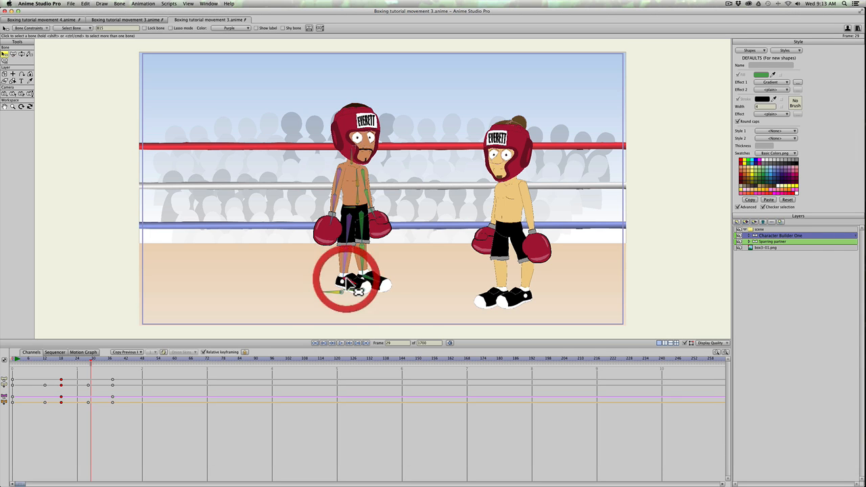
left_click(358, 271, "shift")
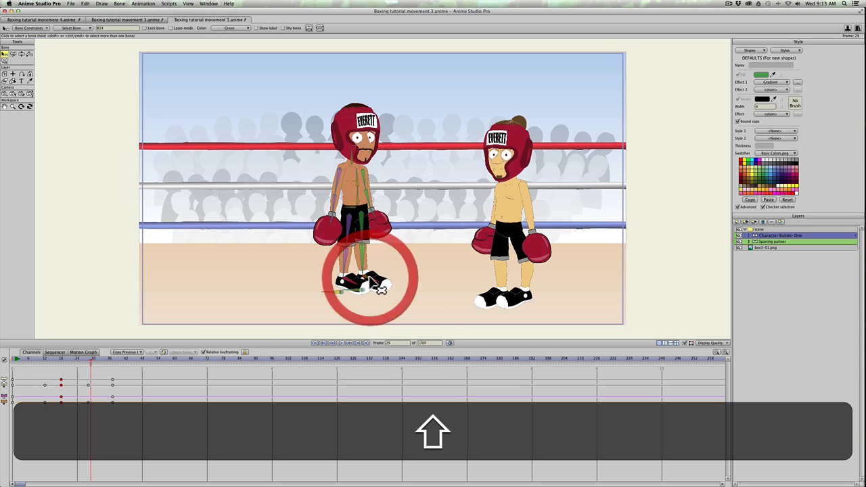
left_click(33, 27)
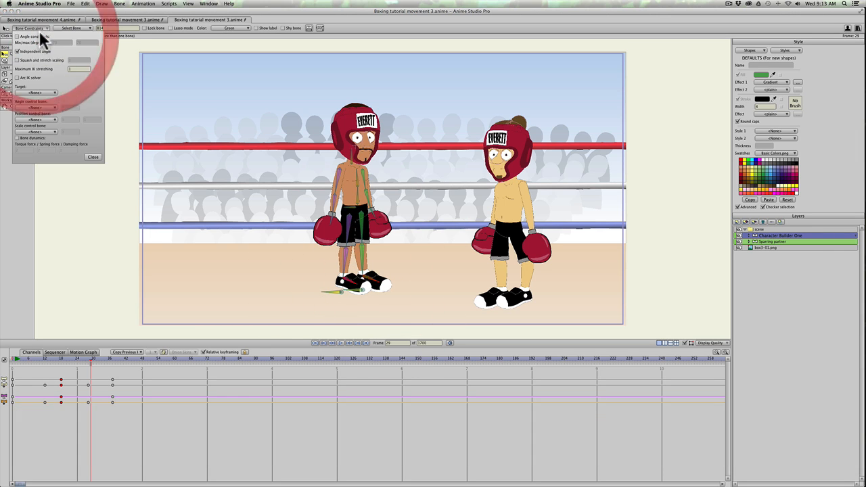
left_click(103, 196)
left_click(94, 164)
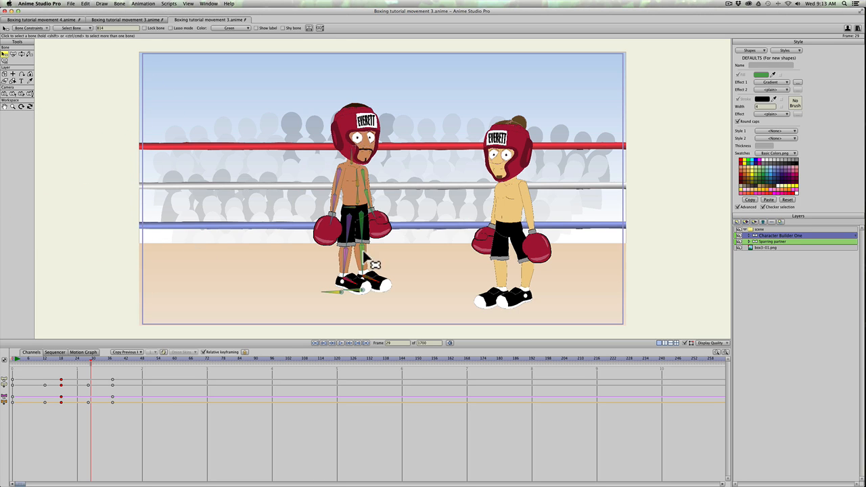
Key the angles of both foot bones at frame 18, keeping the feet flat in the crouch.
left_click(61, 359)
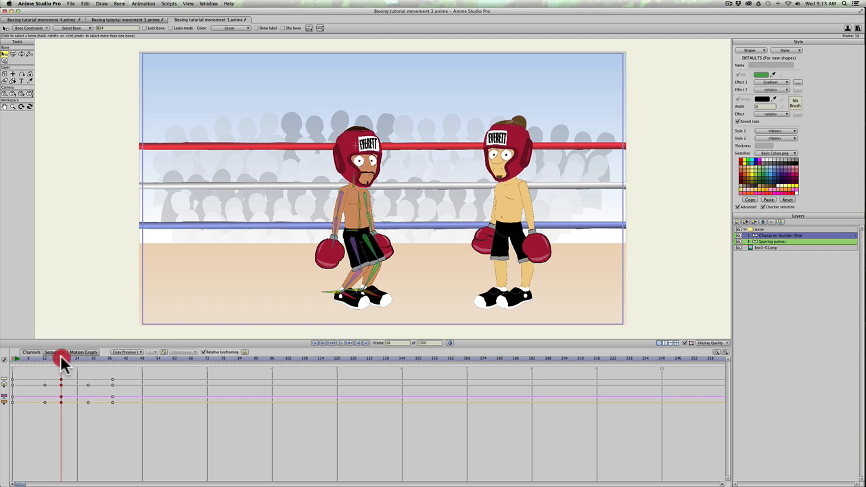
key("t")
left_click(359, 305)
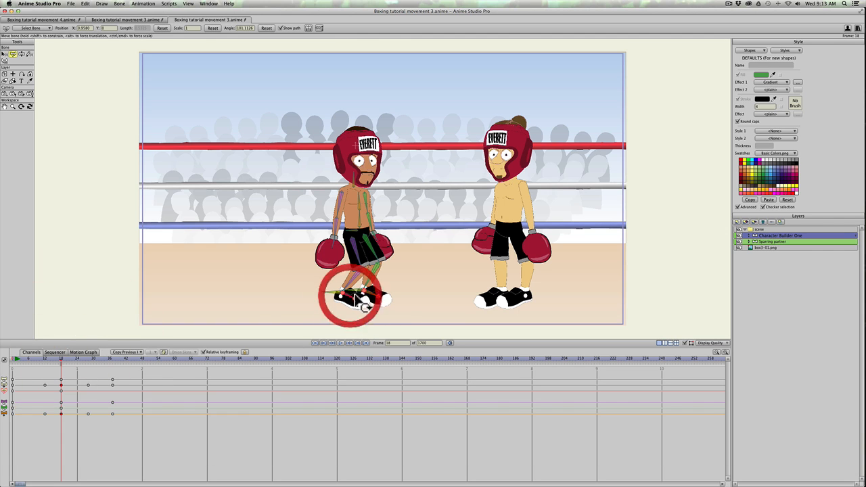
left_click(370, 294)
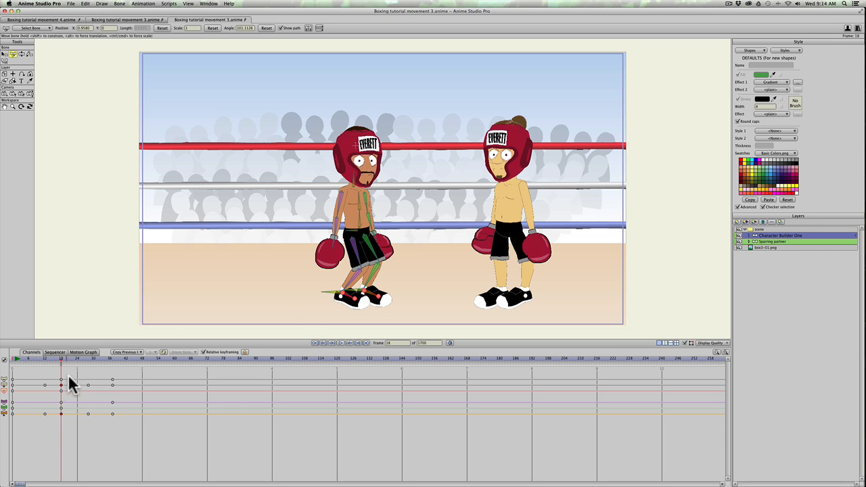
Copy all of the crouch keyframes at frame 18, including the foot bone keys, to frame 37.
left_click_drag(68, 378, 58, 429)
key("super+c")
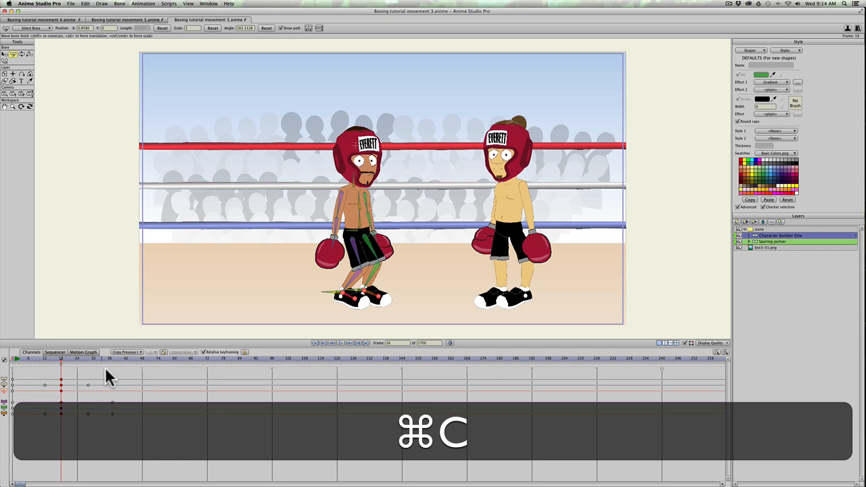
left_click(115, 359)
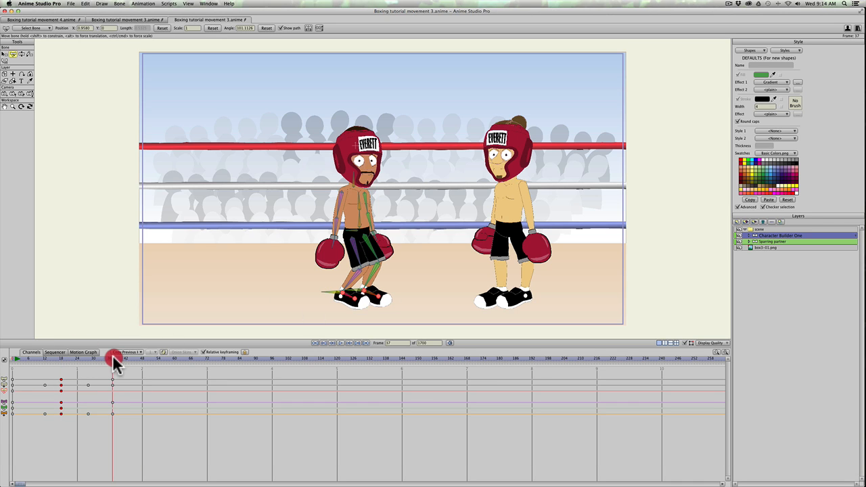
key("super+v")
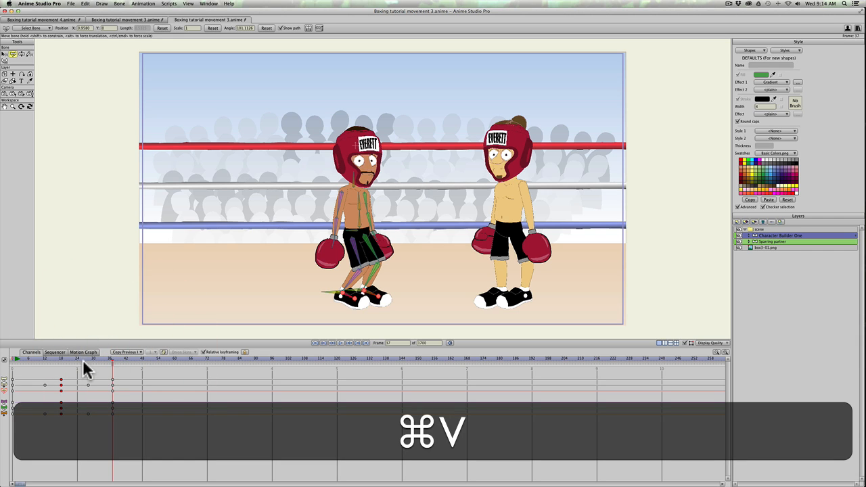
At frame 28, rotate both foot bones downward so the toes point toward the floor during the jump.
left_click(88, 358)
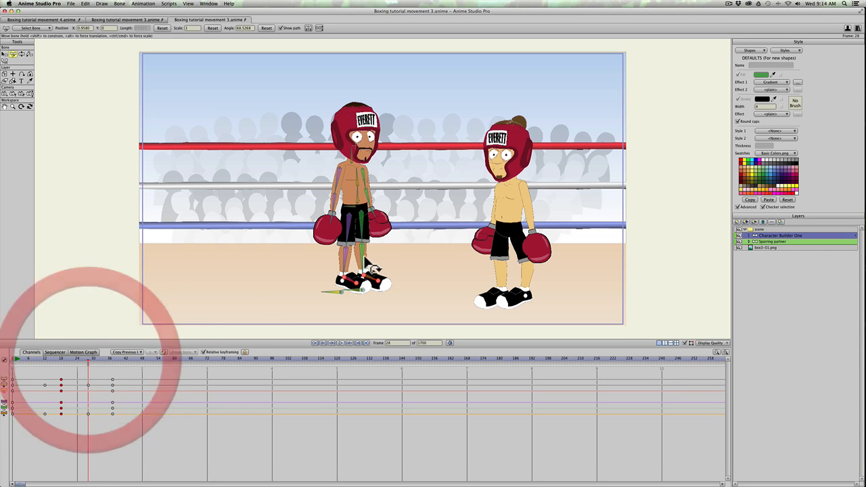
key("t")
mouse_move(353, 279)
left_mouse_down()
mouse_move(358, 284)
mouse_move(352, 278)
left_mouse_up()
left_click(352, 274)
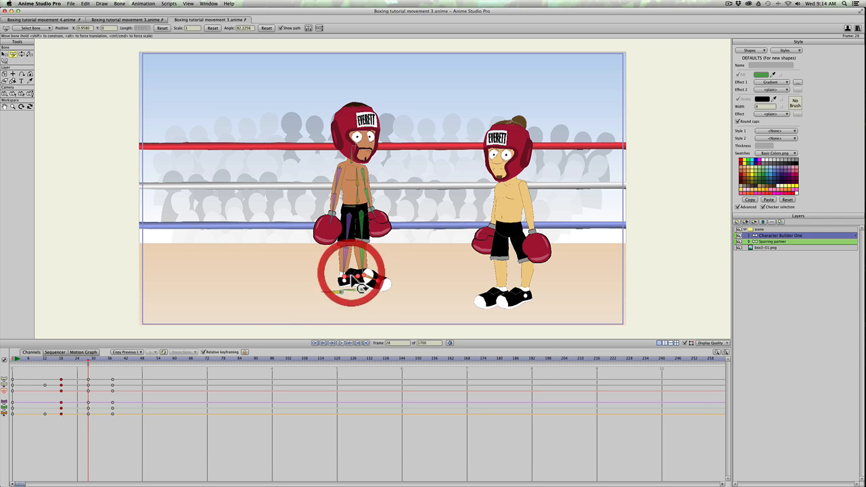
key("super+z")
key("v")
left_click(322, 289)
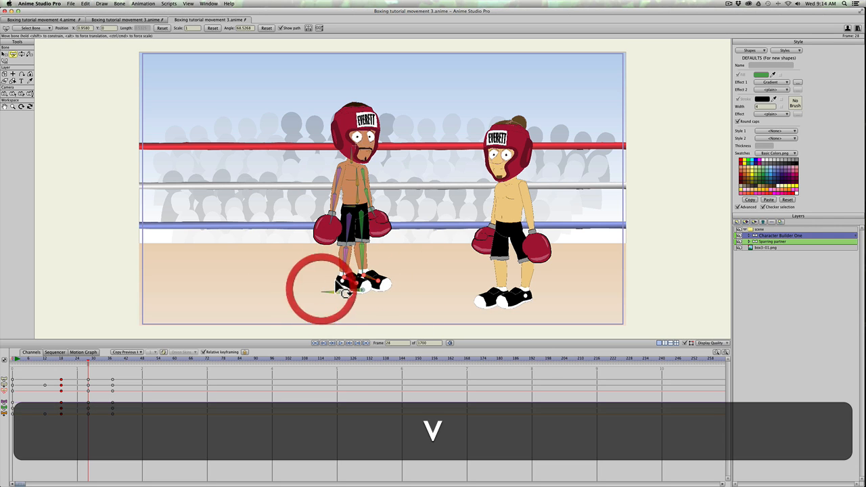
key("b")
key("t")
left_click(325, 289)
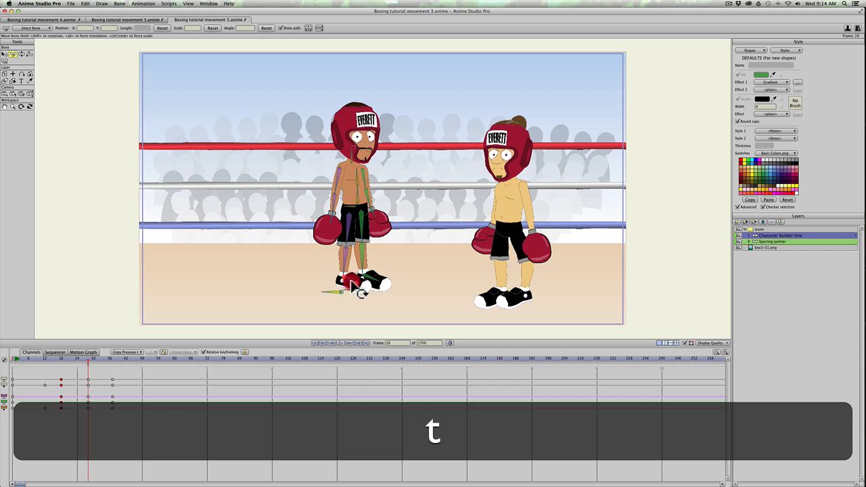
left_click_drag(348, 282, 375, 293)
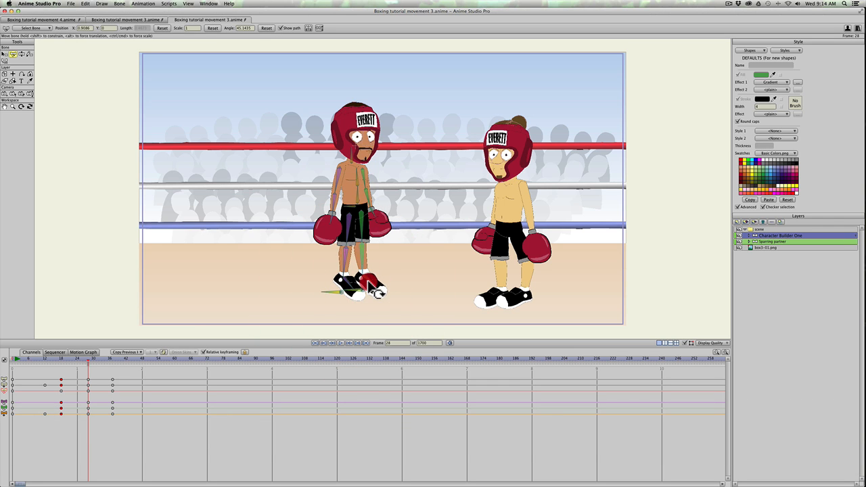
Review the bounce between frames 18 and 40, and set all bone keyframes at frame 37 to Cycle interpolation.
left_click(99, 358)
left_click_drag(100, 356, 121, 355)
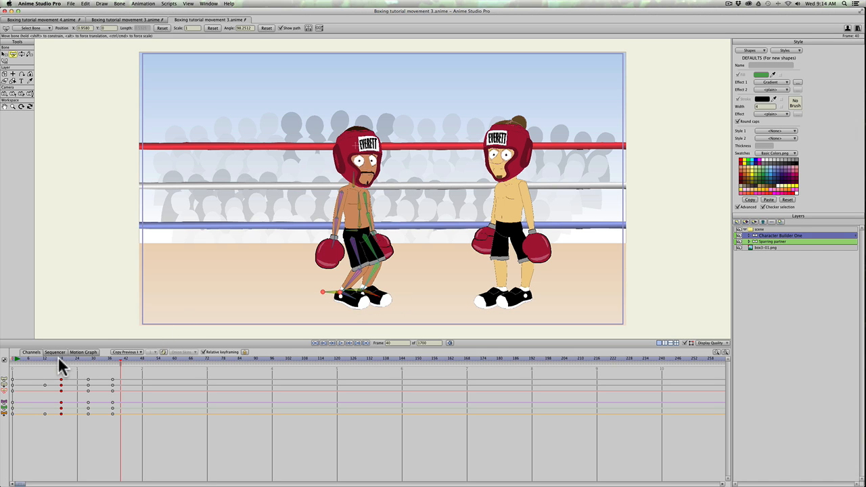
left_click_drag(59, 356, 114, 379)
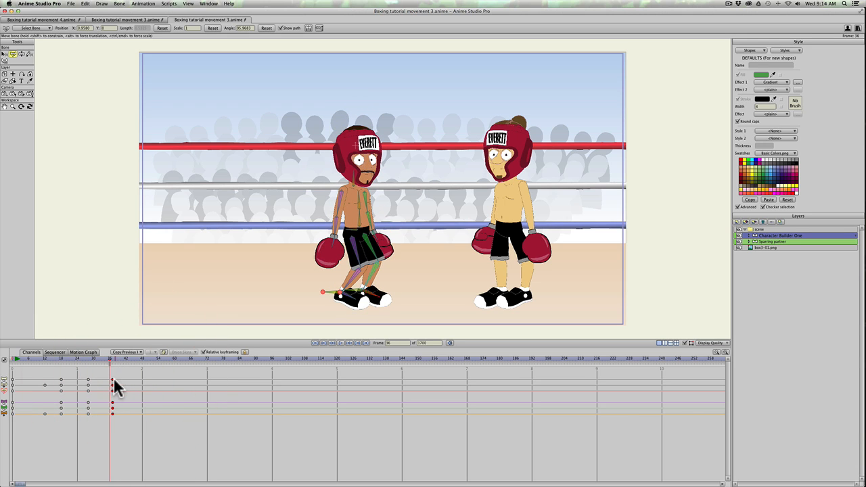
right_click(113, 381)
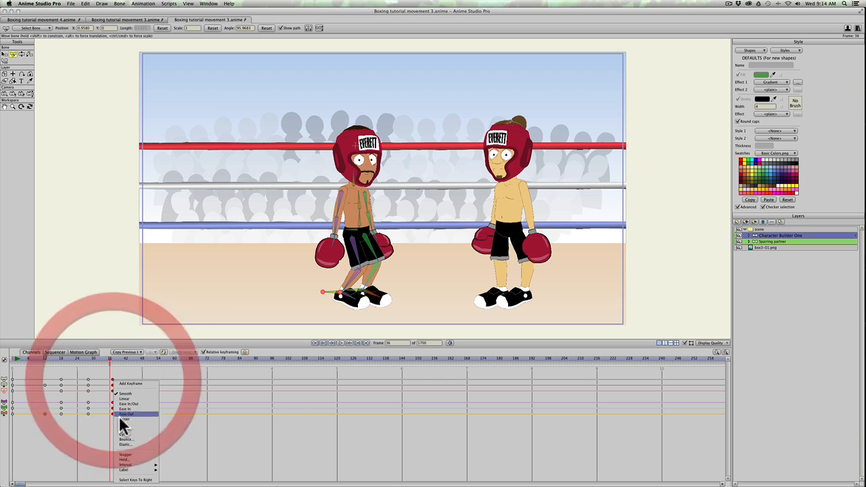
left_click(119, 431)
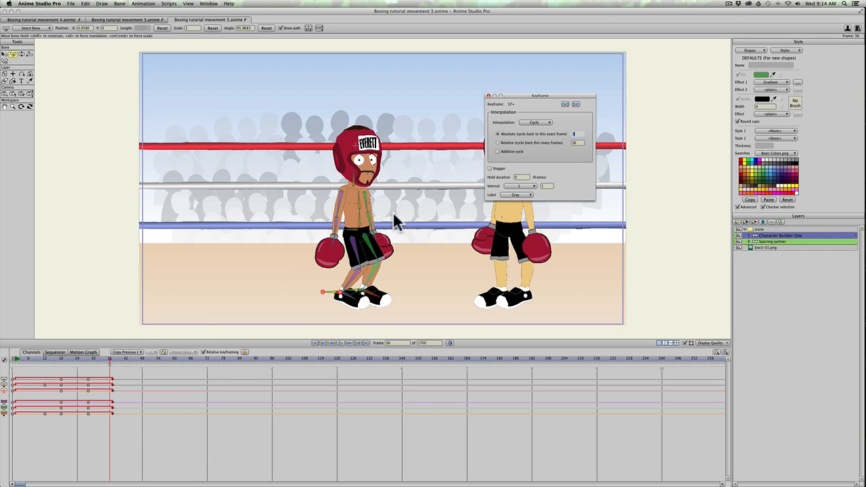
Make the frame 37 cycle relative, going back 18 frames to absolute frame 19.
double_click(575, 142)
left_click(572, 143)
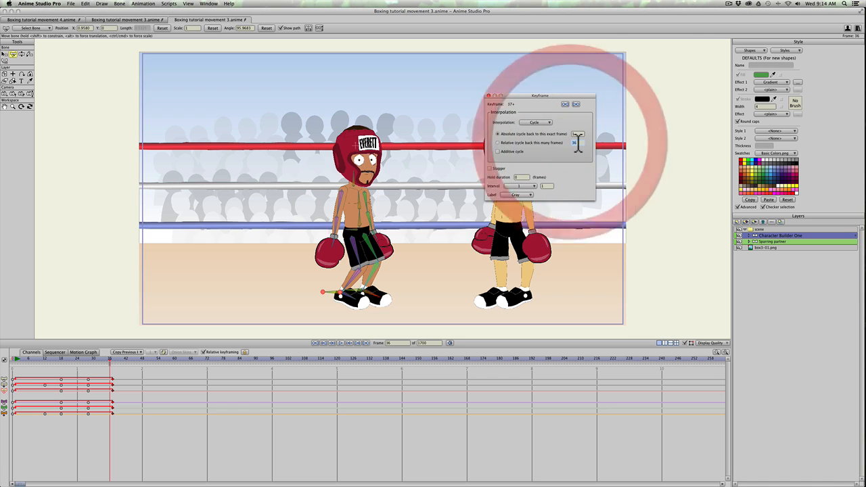
type("37")
key("Return")
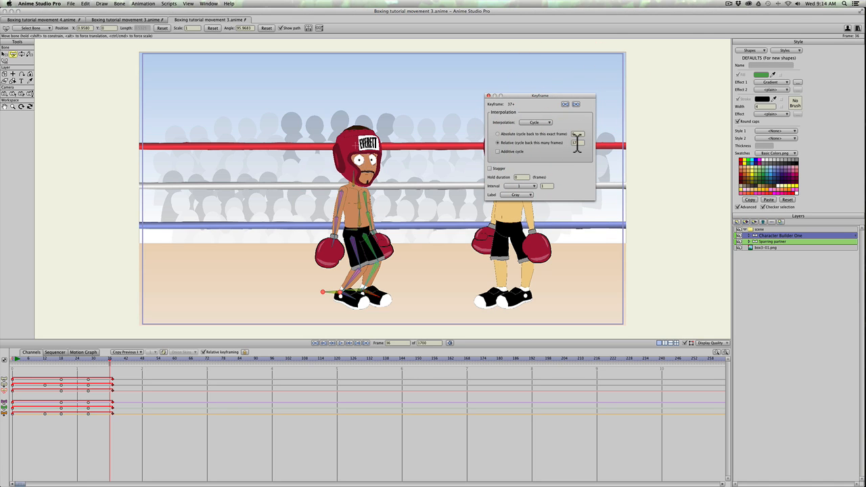
scroll(578, 143, "down", 13)
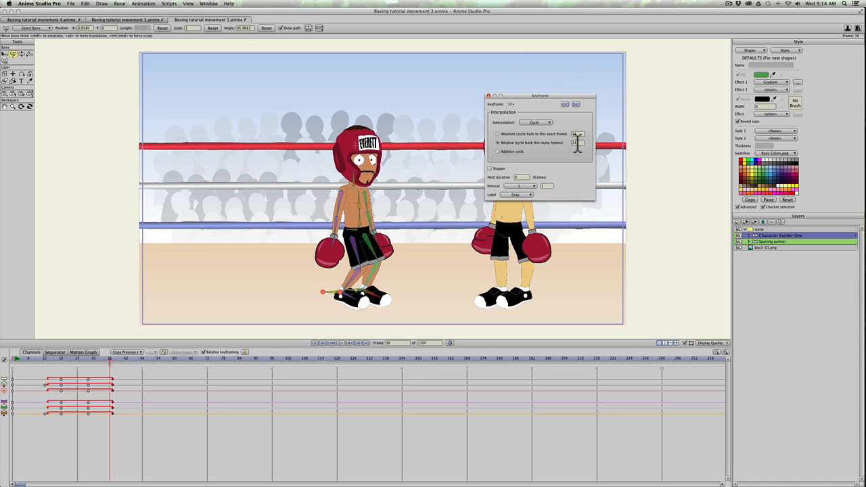
scroll(578, 143, "down", 5)
Play the animation from the crouch onward to check the looping bounce.
left_click_drag(62, 357, 88, 370)
key("space")
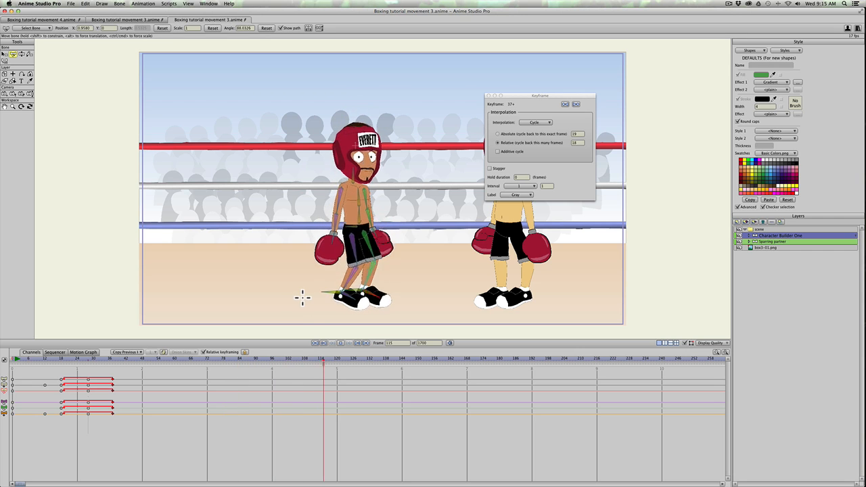
key("space")
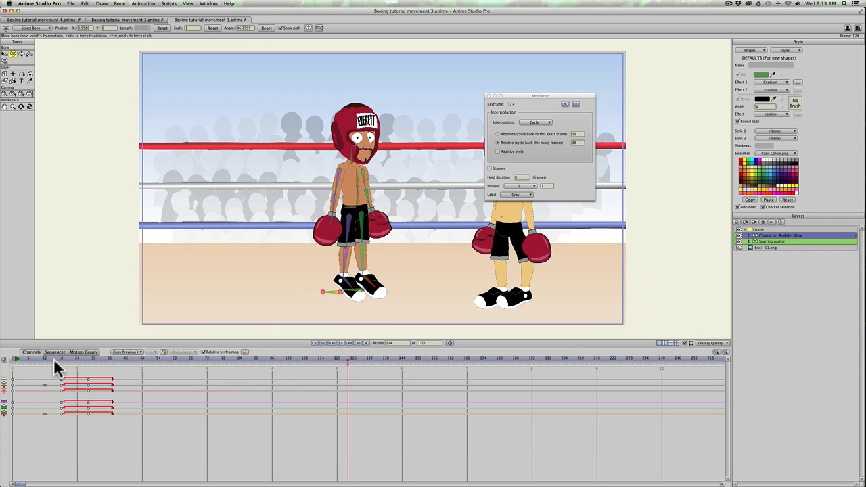
Key the Character Builder One layer's position at frame 18, and move the boxer toward the sparring partner to X about -2.23 at frame 37.
mouse_move(54, 357)
left_mouse_down()
mouse_move(129, 359)
mouse_move(44, 357)
mouse_move(60, 357)
left_mouse_up()
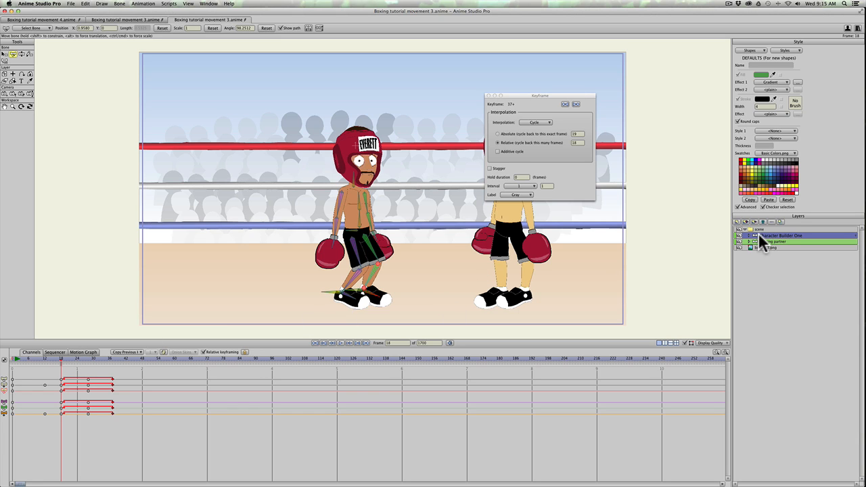
left_click(6, 75)
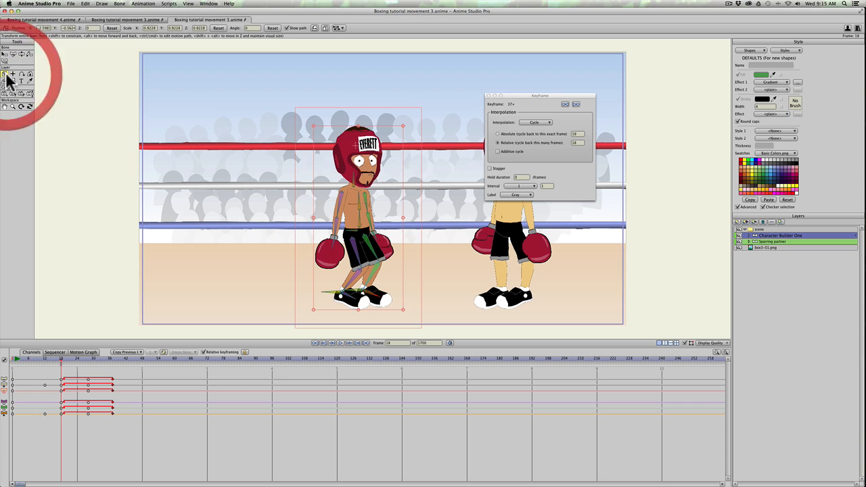
left_click(348, 216)
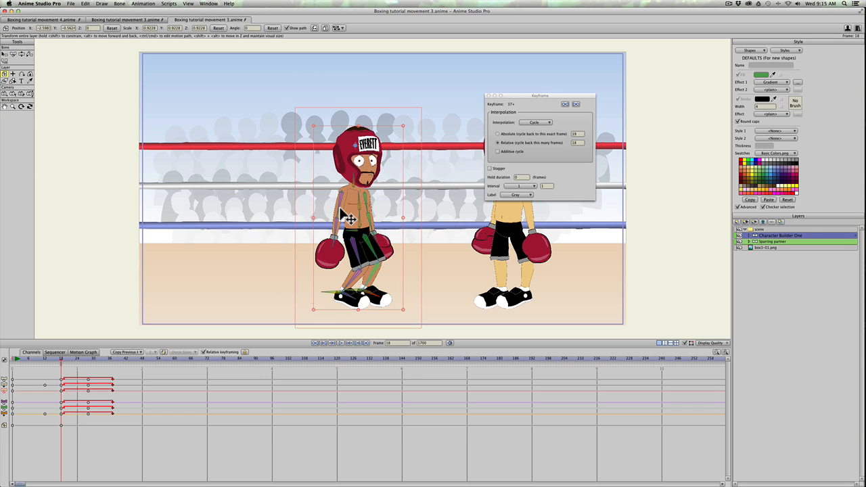
left_click(113, 356)
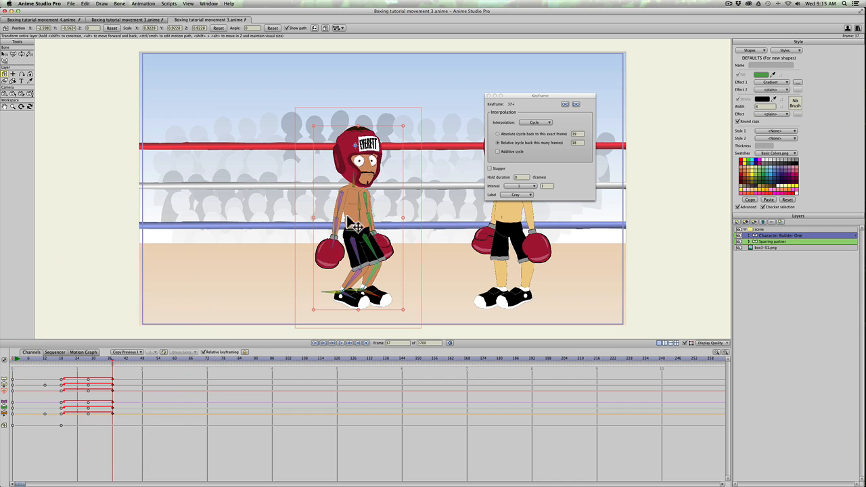
left_click_drag(382, 227, 396, 227)
Scrub and play the animation to check the boxer's forward bounce.
left_click_drag(58, 355, 140, 366)
left_click(73, 366)
key("space")
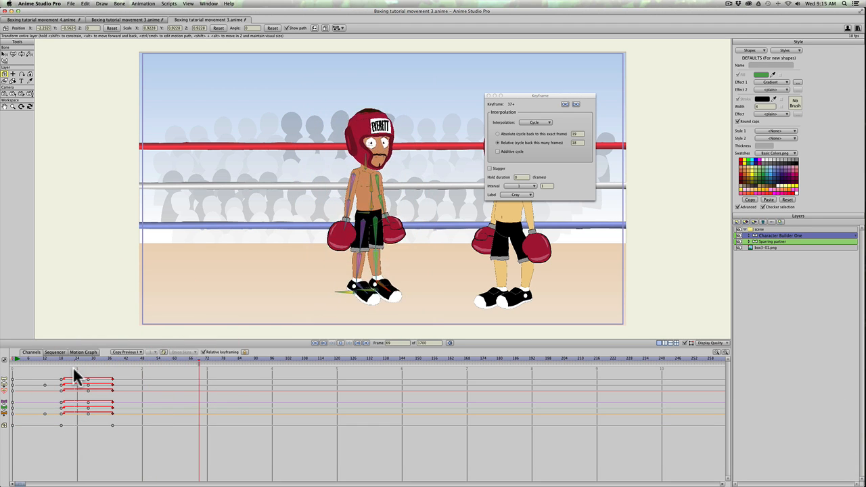
key("space")
Key the boxer layer's position at frame 76, and move it away from the sparring partner to X about -3.05 at frame 93.
left_click_drag(63, 360, 218, 369)
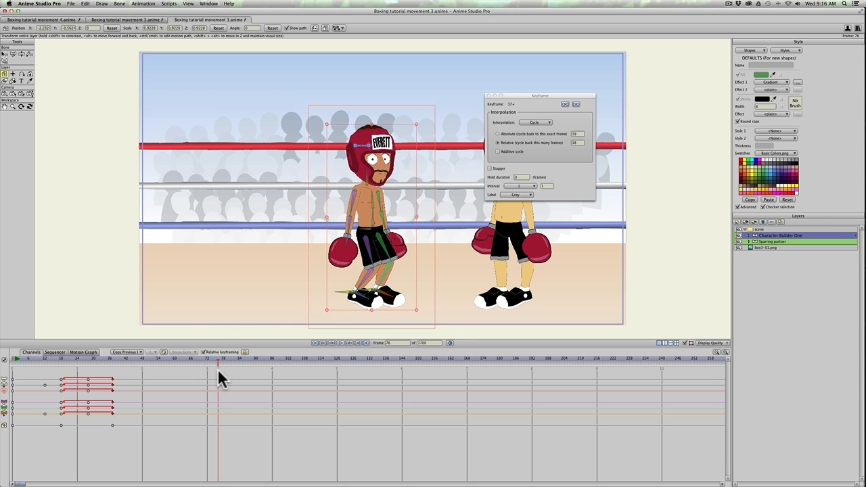
left_click(349, 237)
left_click_drag(240, 359, 263, 360)
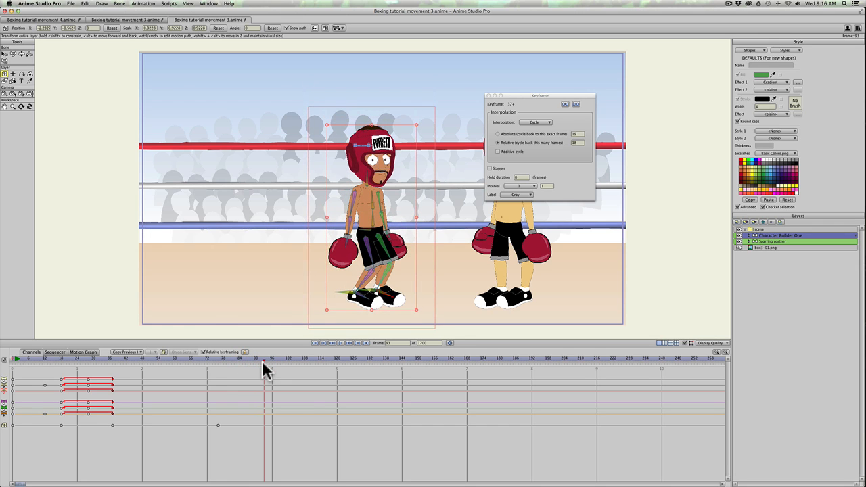
left_click_drag(359, 245, 329, 246)
Play back the backward bounce and compare the boxer's position at frames 76 and 93.
left_click(209, 358)
key("space")
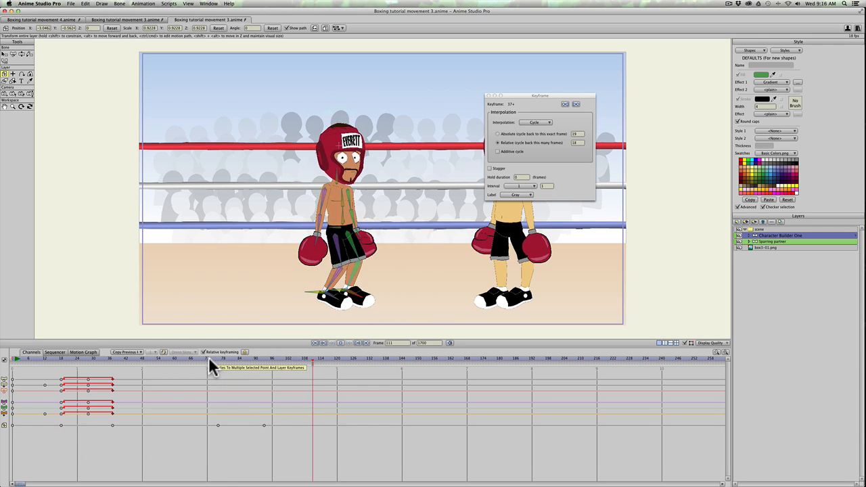
key("space")
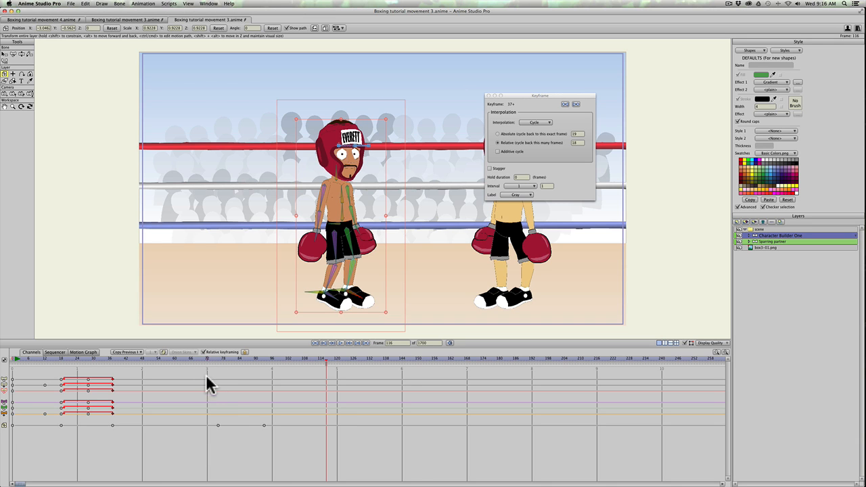
mouse_move(217, 359)
left_mouse_down()
mouse_move(281, 365)
mouse_move(220, 366)
left_mouse_up()
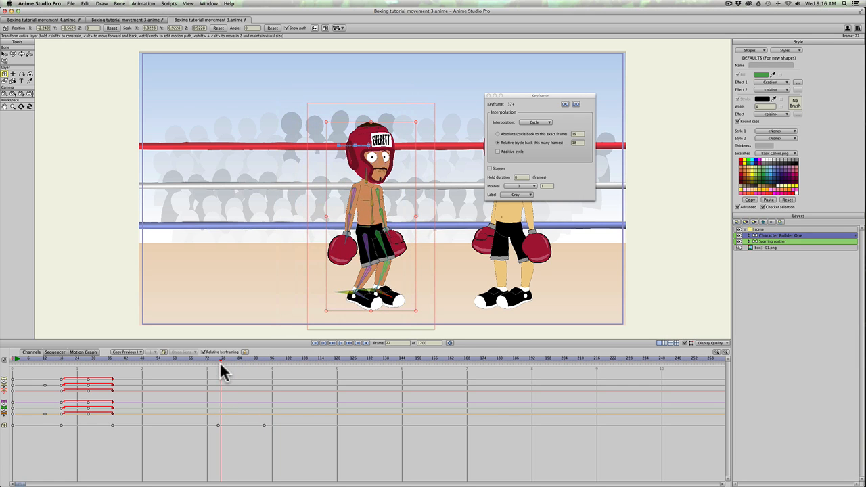
left_click(220, 362)
left_click(218, 360)
left_click(218, 358)
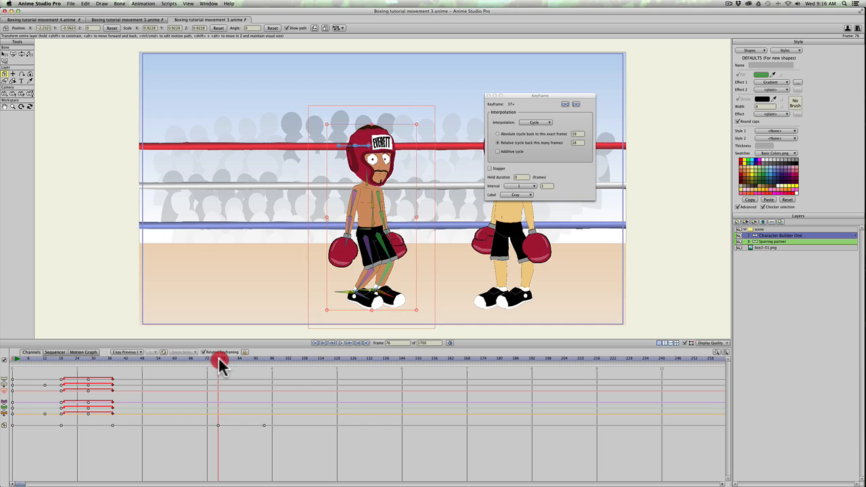
left_click_drag(218, 358, 264, 359)
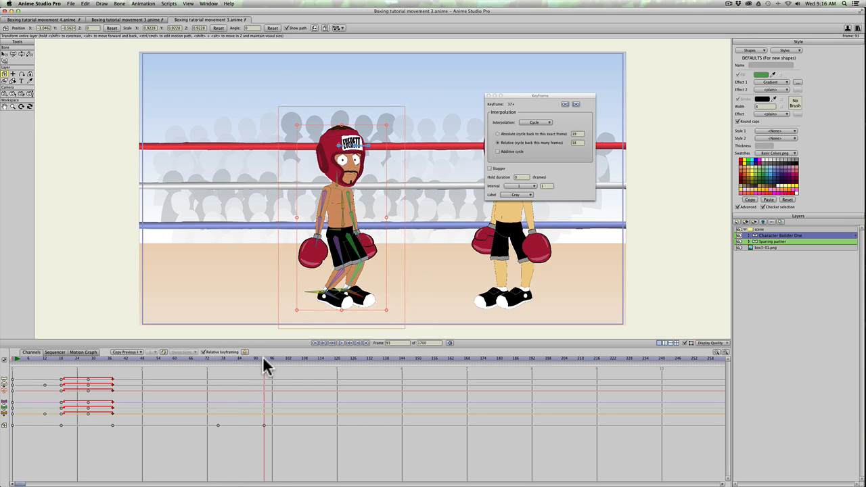
left_click(263, 359)
Set the layer's keyframe at frame 93 to Cycle interpolation, relative by 16 frames, with additive cycling enabled.
left_click(264, 425)
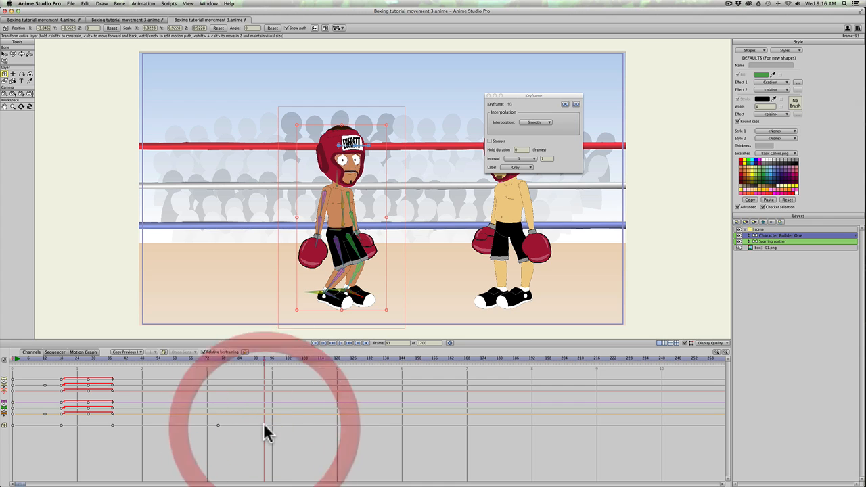
right_click(263, 423)
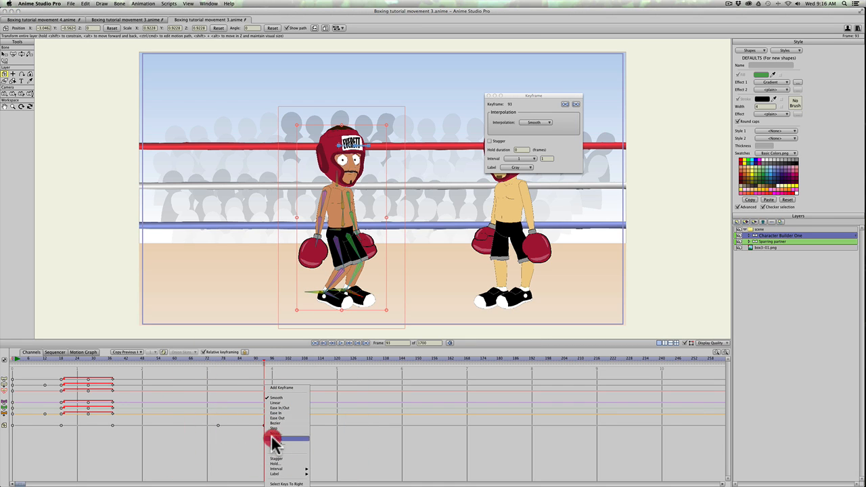
left_click(272, 437)
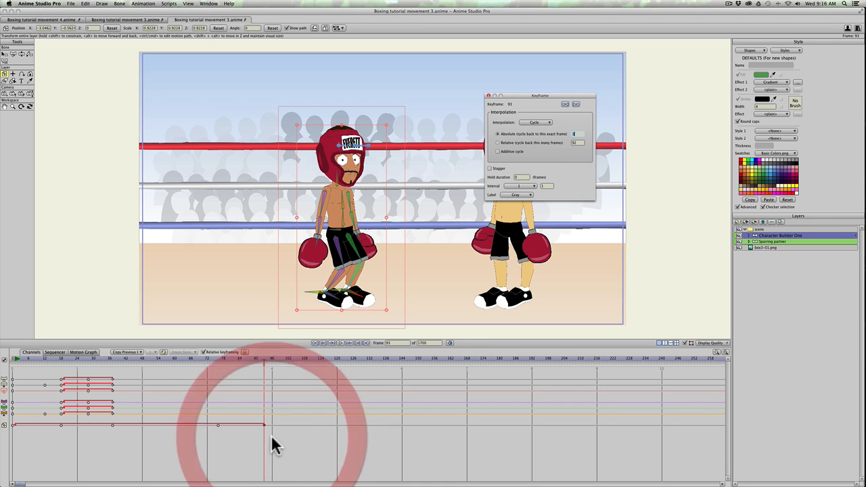
left_click(574, 142)
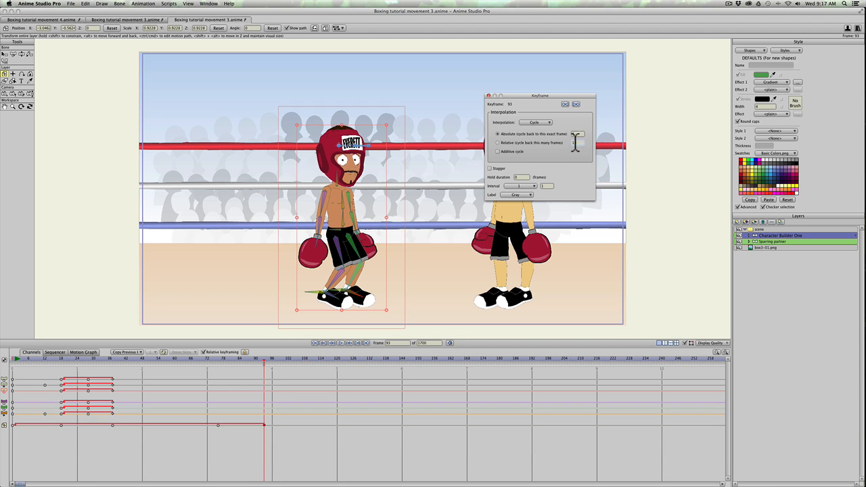
left_click(580, 143)
left_click(500, 143)
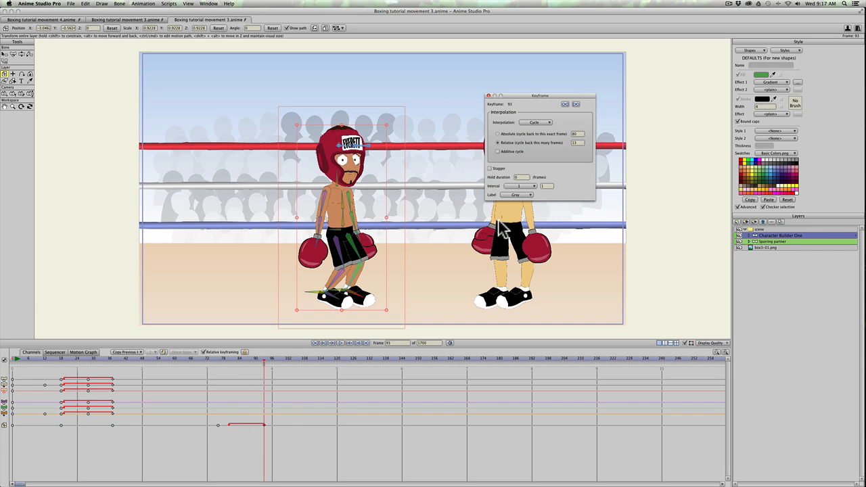
left_click(576, 141)
left_click(498, 151)
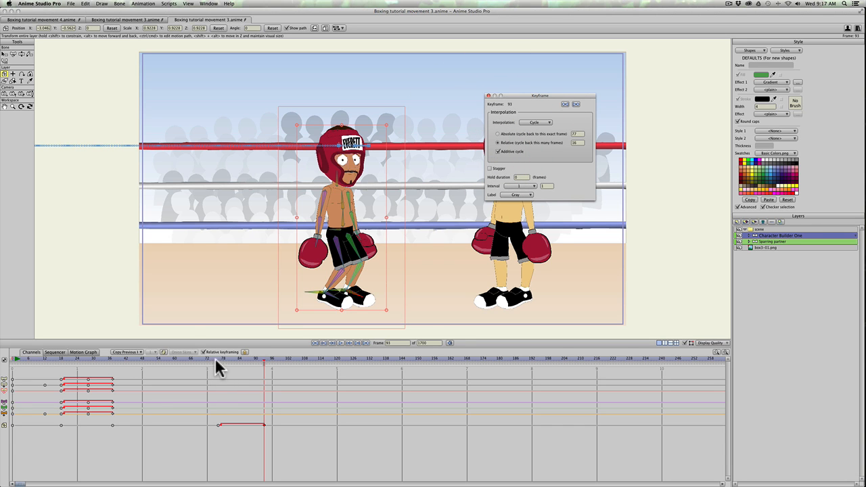
Scrub and play back the boxer layer's cycled backward bounce from around frame 76 onward.
left_click_drag(214, 357, 262, 358)
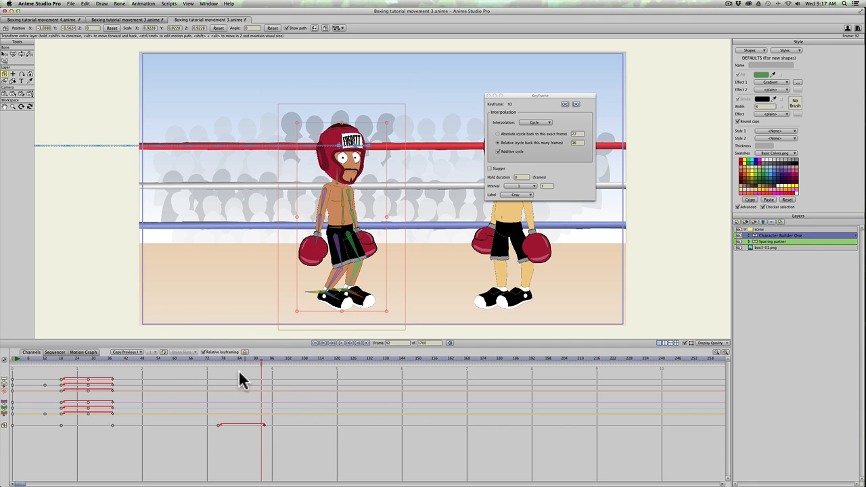
left_click(224, 357)
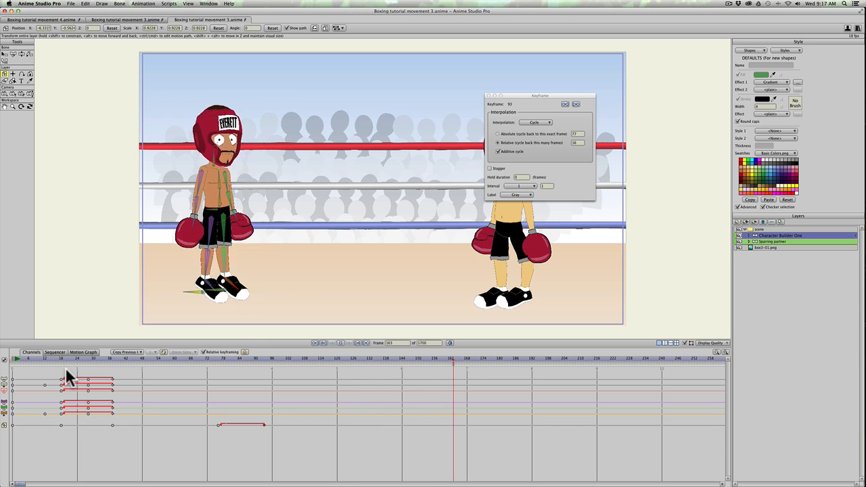
key("space")
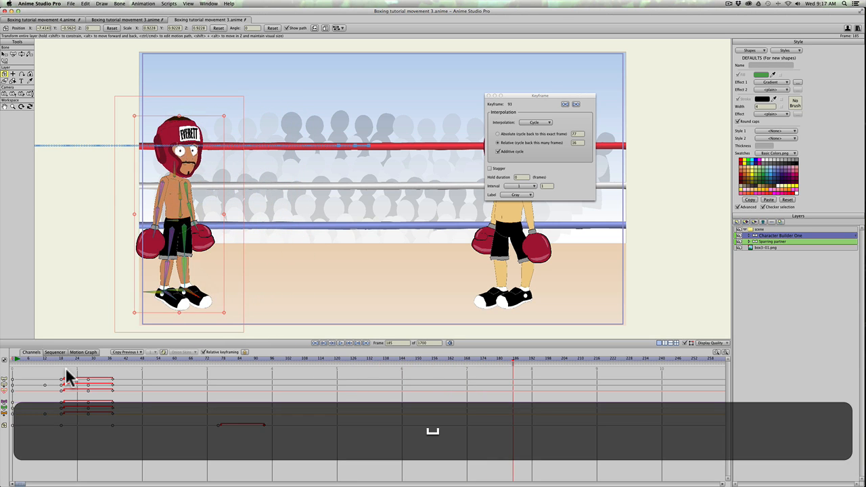
Add a layer position keyframe for the boxer at frame 133 to stop the backward cycle.
left_click_drag(132, 358, 371, 359)
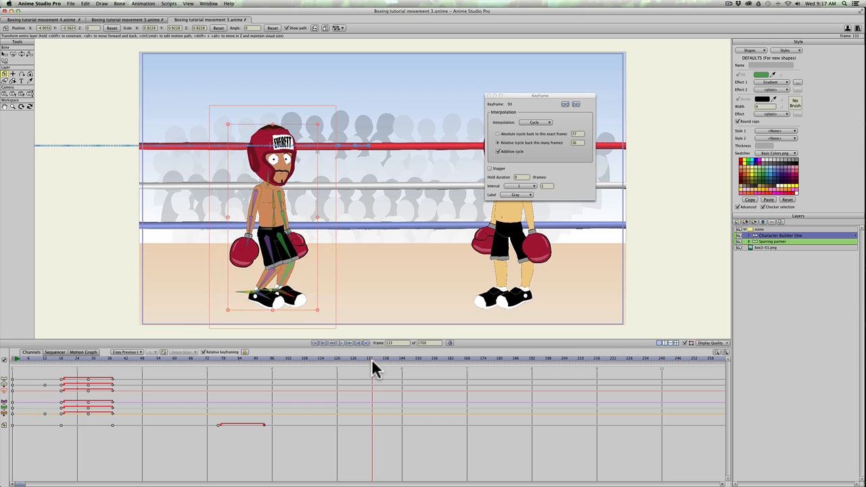
left_click(325, 359)
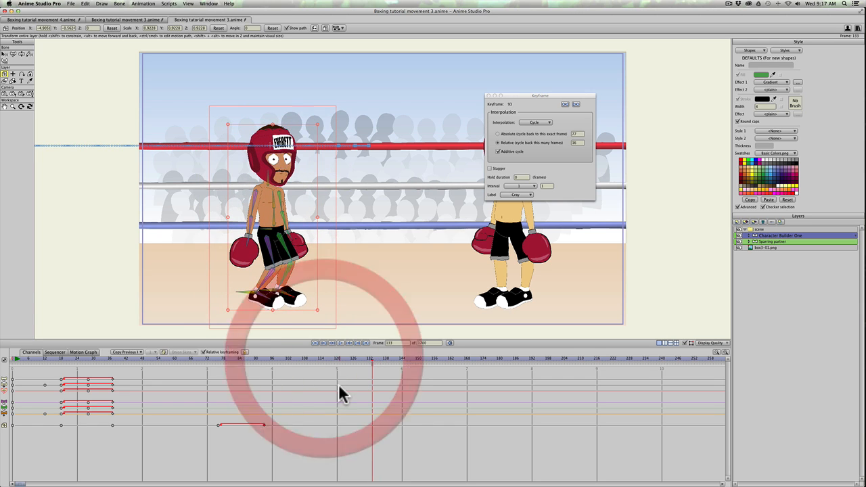
left_click(277, 275)
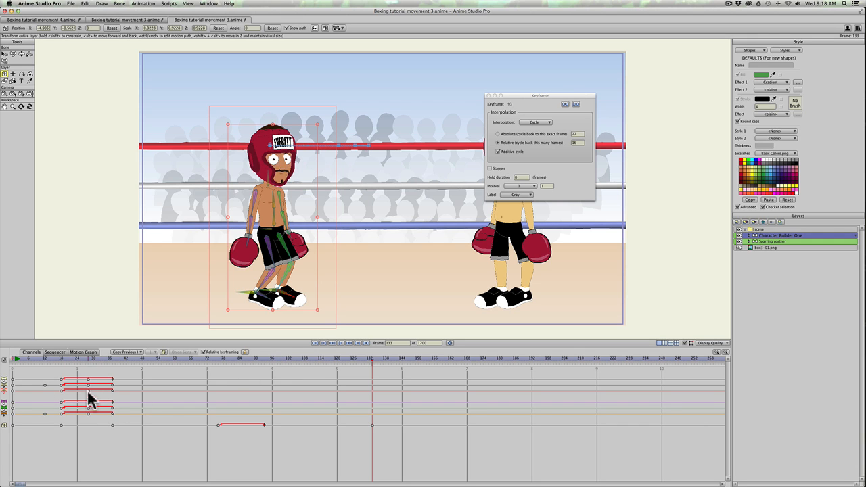
Play back the bounce from around frame 38 to check where the backward movement stops.
left_click(115, 359)
key("space")
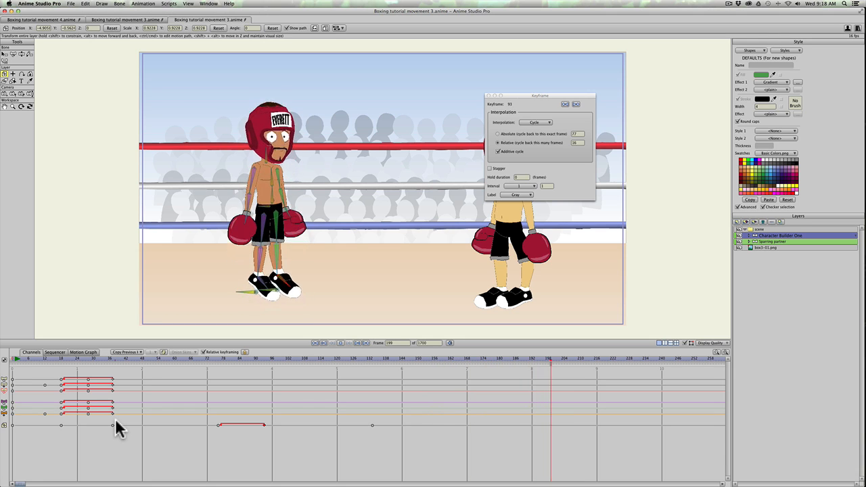
key("space")
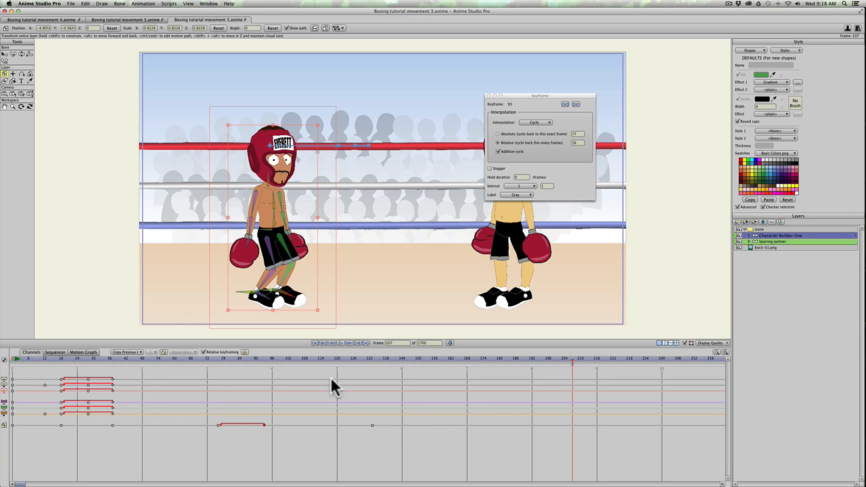
Delete all of the boxer layer's bone and position keyframes, and close the Keyframe window.
left_click_drag(400, 399, 217, 433)
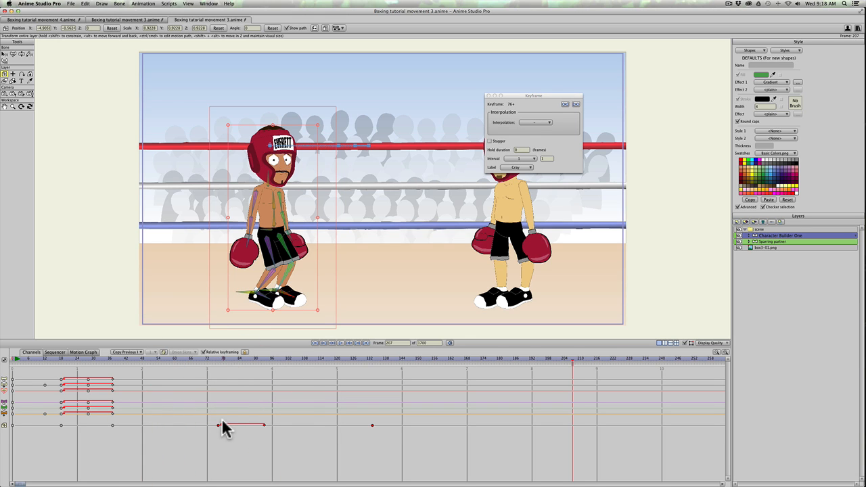
key("BackSpace")
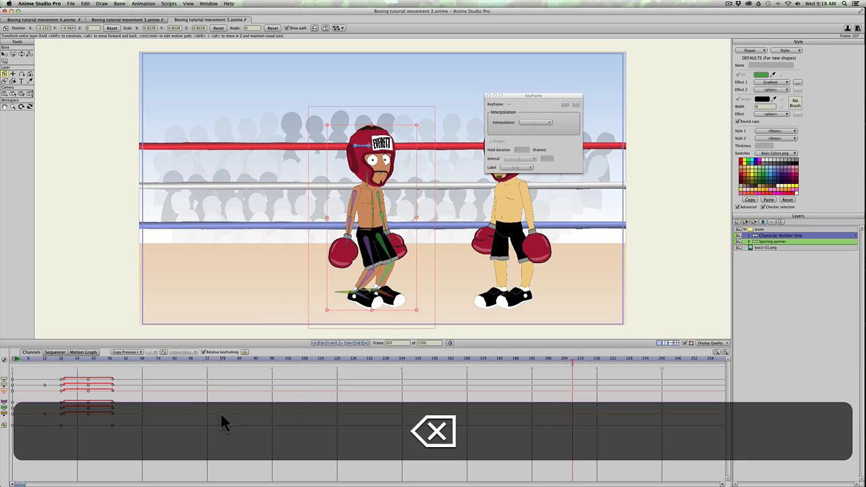
left_click_drag(117, 368, 8, 435)
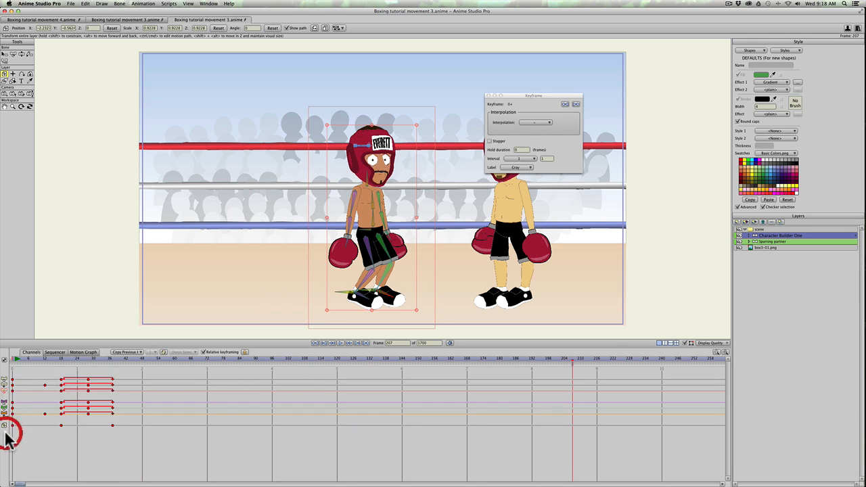
key("BackSpace")
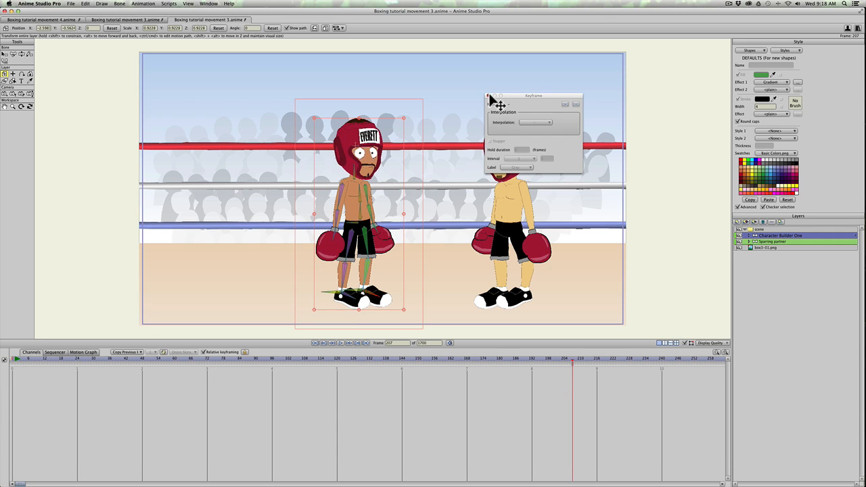
left_click(489, 95)
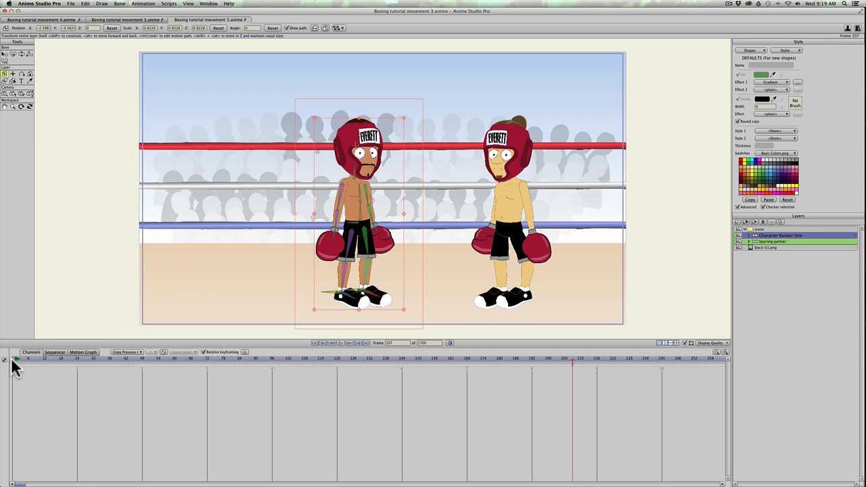
Select all of the boxer's bones at frame 12 and keyframe their standing pose.
left_click_drag(12, 362, 22, 360)
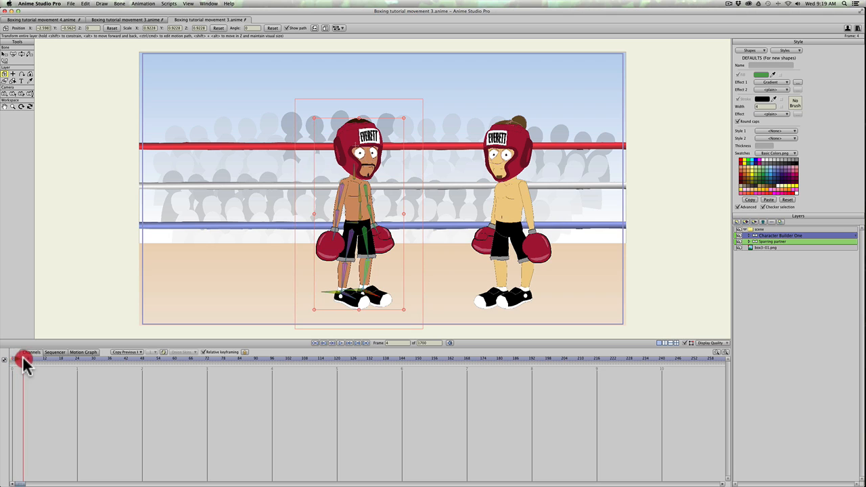
left_click(45, 357)
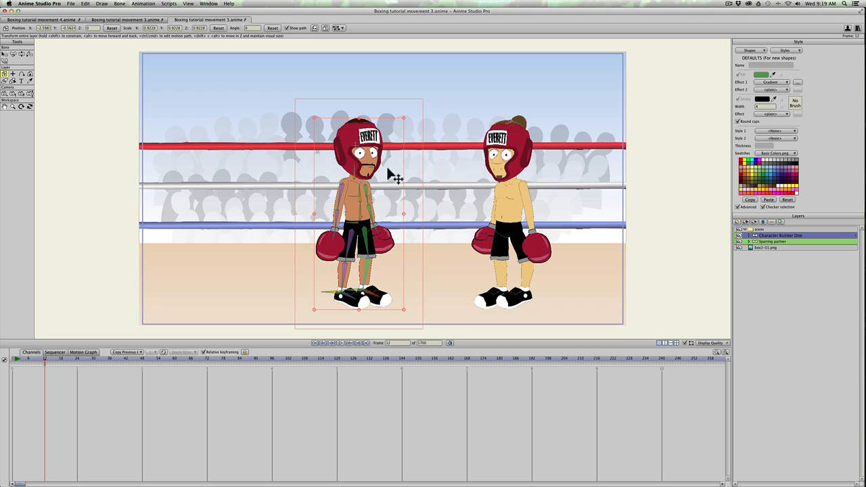
key("super+a")
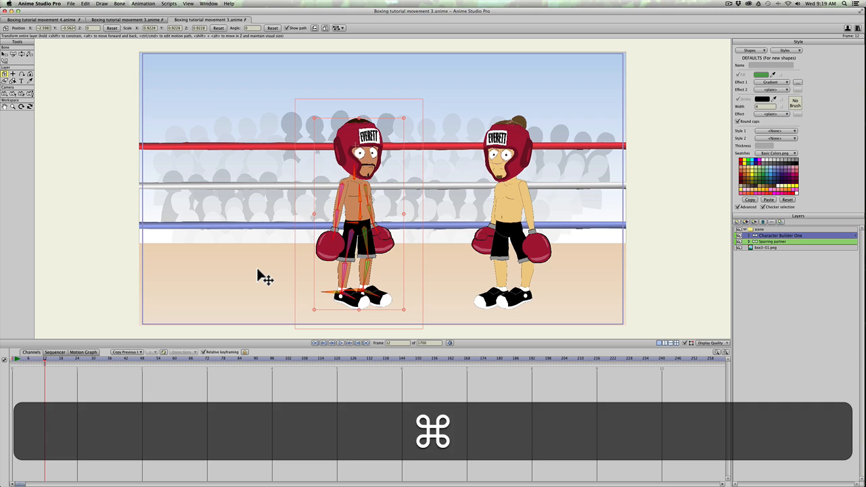
key("super+f")
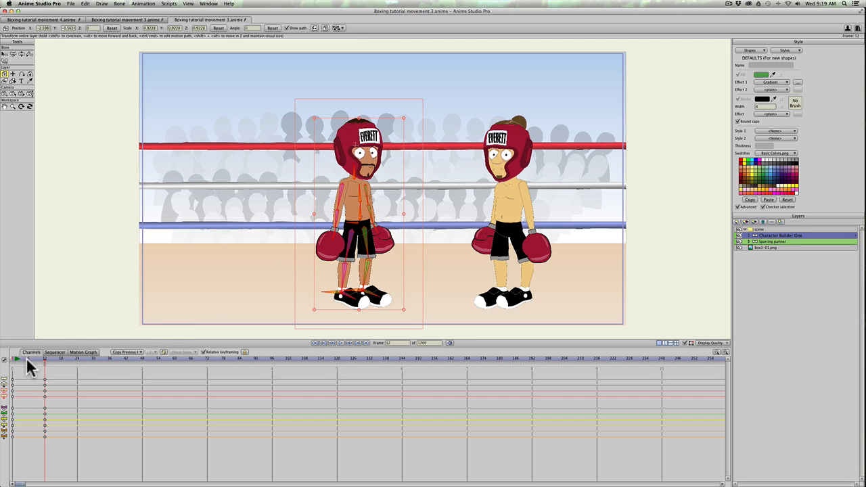
At frame 21, shift the boxer's hips toward the sparring partner and bring the rear foot ahead with Manipulate Bones.
left_click(68, 356)
key("z")
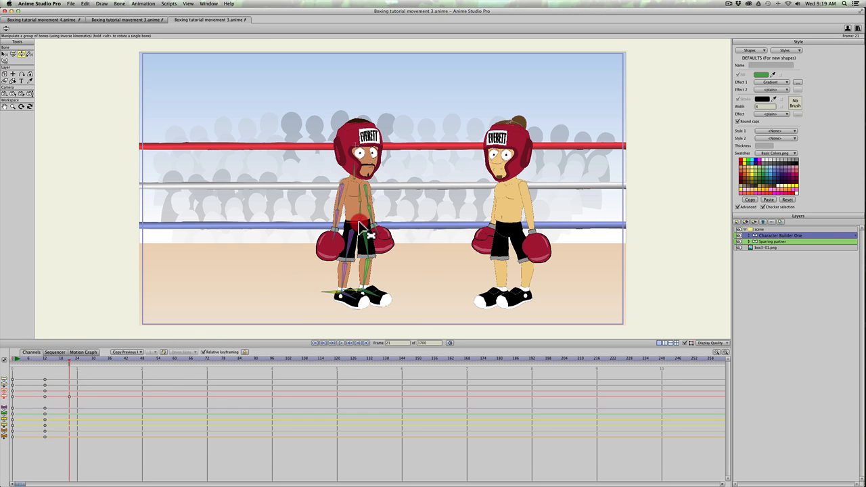
left_click_drag(360, 224, 379, 230)
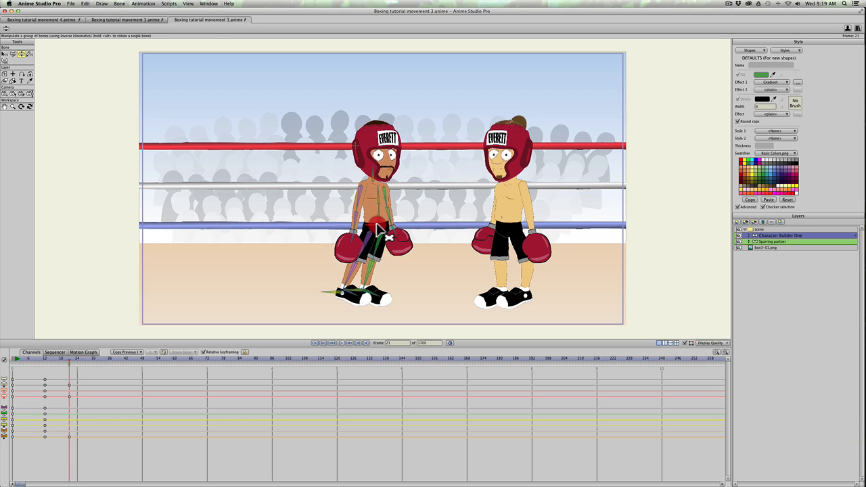
left_click_drag(377, 224, 385, 228)
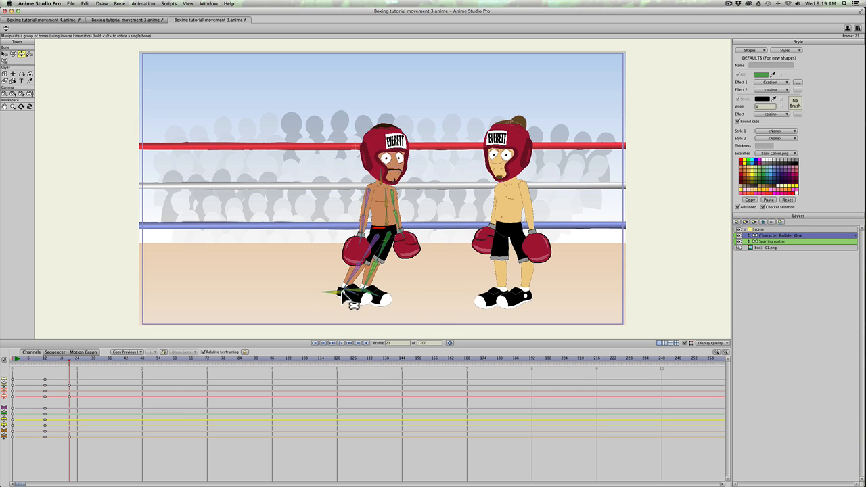
left_click_drag(342, 291, 412, 306)
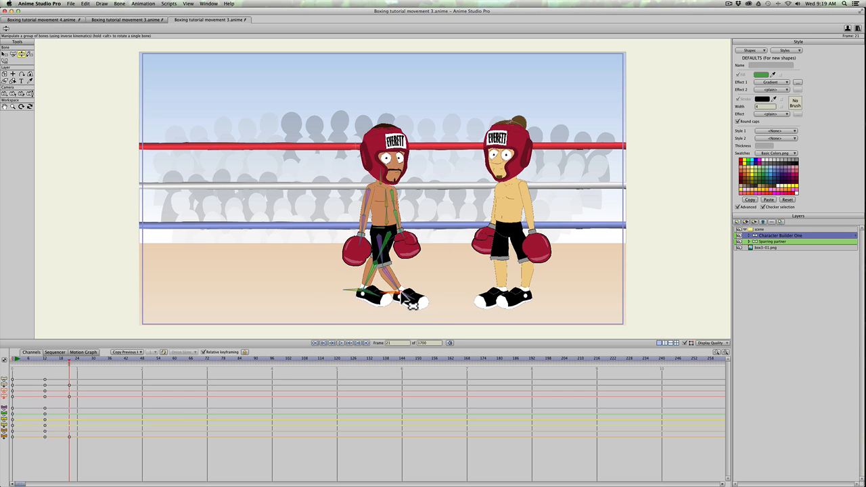
Adjust the boxer's lower legs and feet in the frame 21 stepping pose with Transform Bone.
left_click(408, 301)
key("t")
left_click(372, 283)
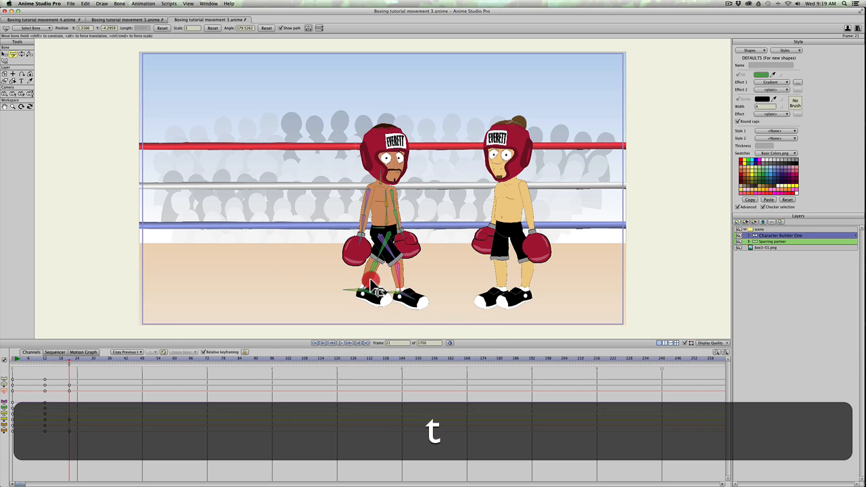
left_click_drag(371, 283, 357, 301)
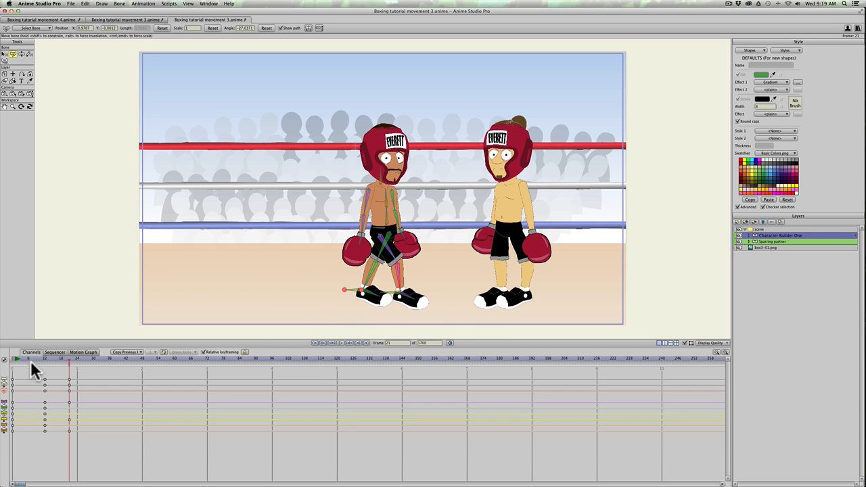
Return to frame 12 and nudge the foot target bone of the boxer's leg nearer the sparring partner.
mouse_move(29, 356)
left_mouse_down()
mouse_move(71, 364)
mouse_move(44, 364)
left_mouse_up()
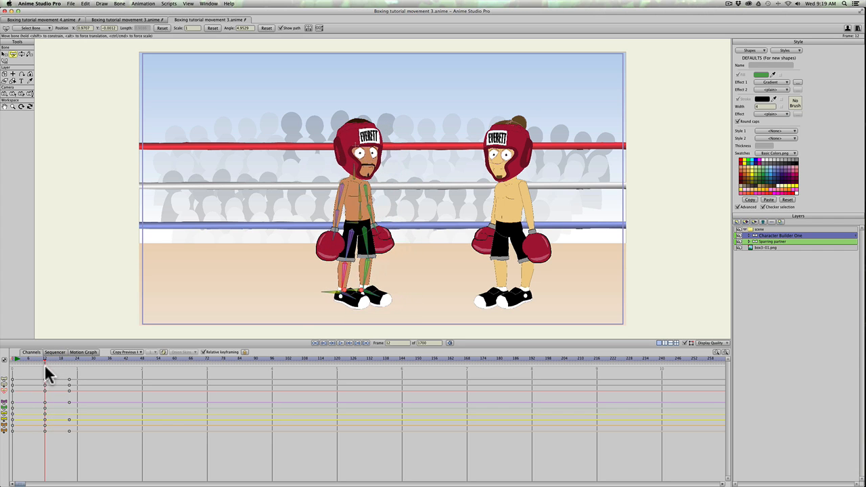
key("t")
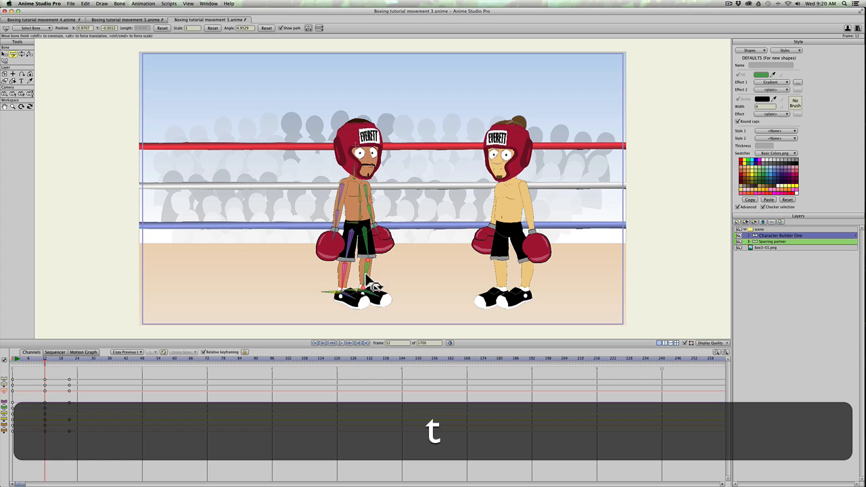
left_click(178, 273)
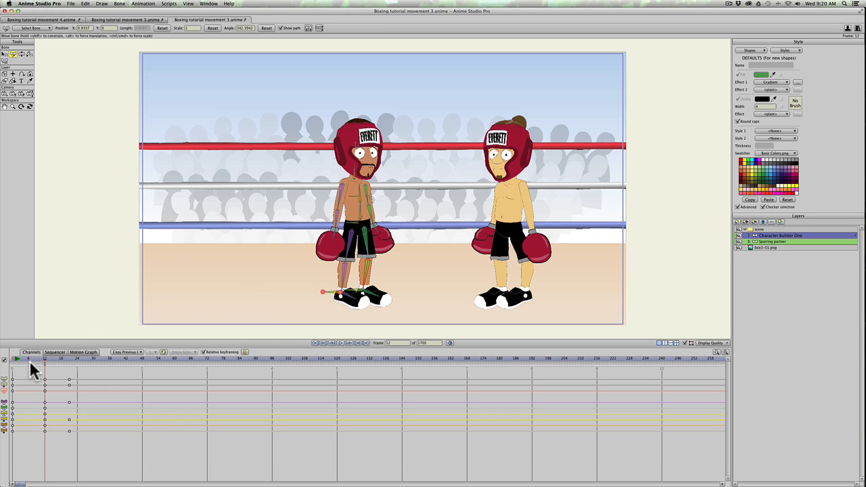
mouse_move(46, 364)
left_mouse_down()
mouse_move(68, 362)
mouse_move(44, 360)
left_mouse_up()
key("t")
left_click_drag(363, 292, 361, 292)
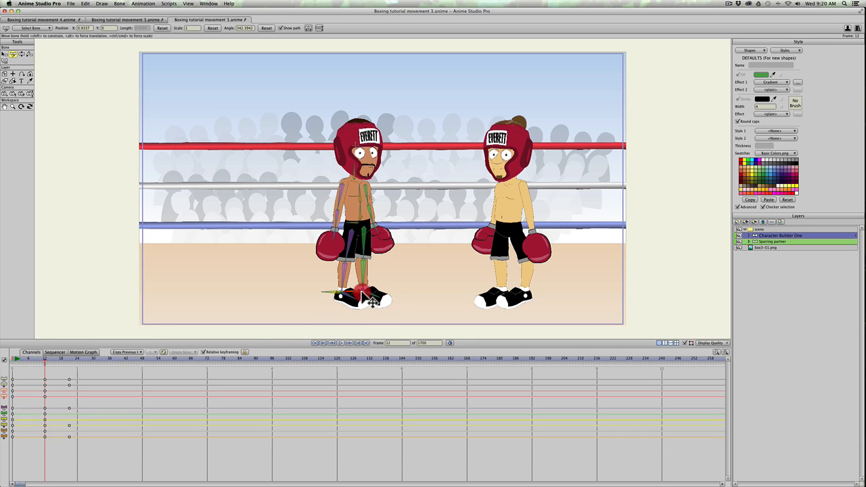
left_click(371, 301)
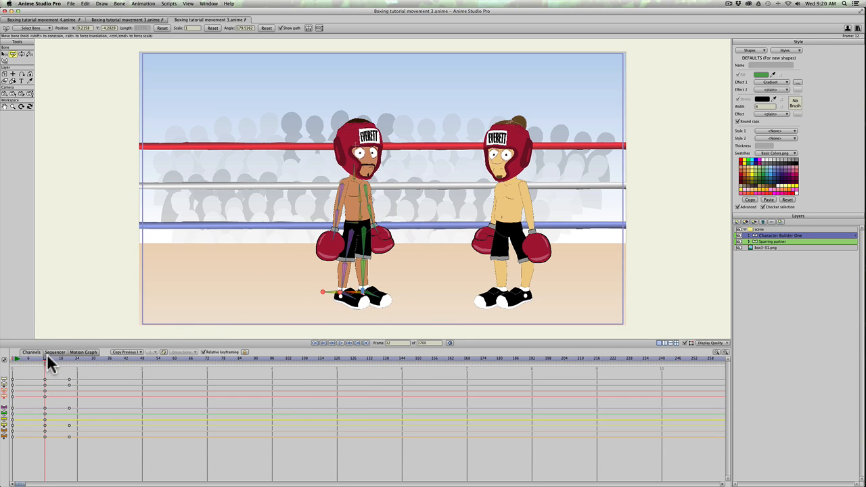
At frame 31, move the boxer's hips further toward the sparring partner and adjust the planted foot with Transform Bone.
left_click_drag(47, 356, 73, 360)
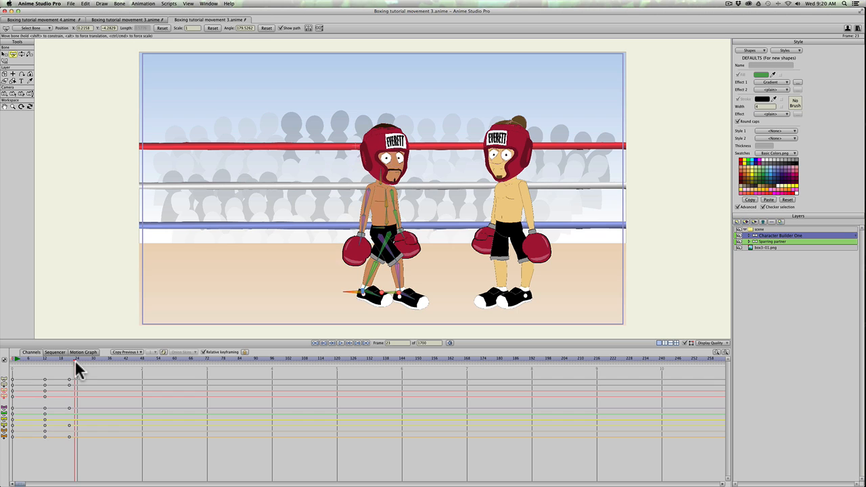
left_click_drag(73, 356, 96, 356)
key("t")
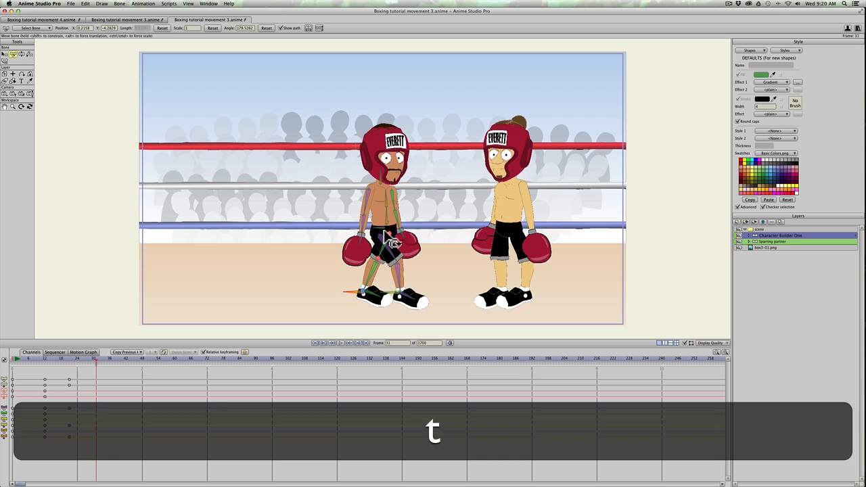
left_click_drag(386, 232, 434, 238)
left_click(404, 296)
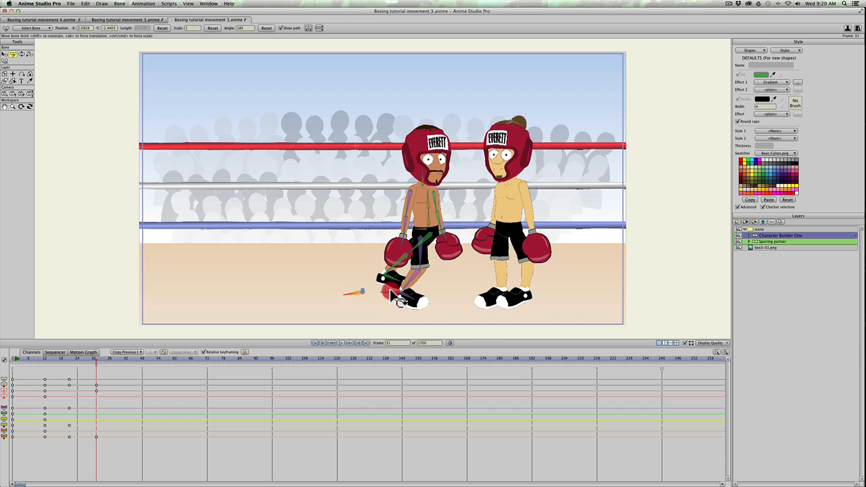
Undo the last bone change and move the trailing foot's target ahead of the boxer to X about 2.44, Y about -4.32 at frame 31.
left_click(359, 292)
key("super+z")
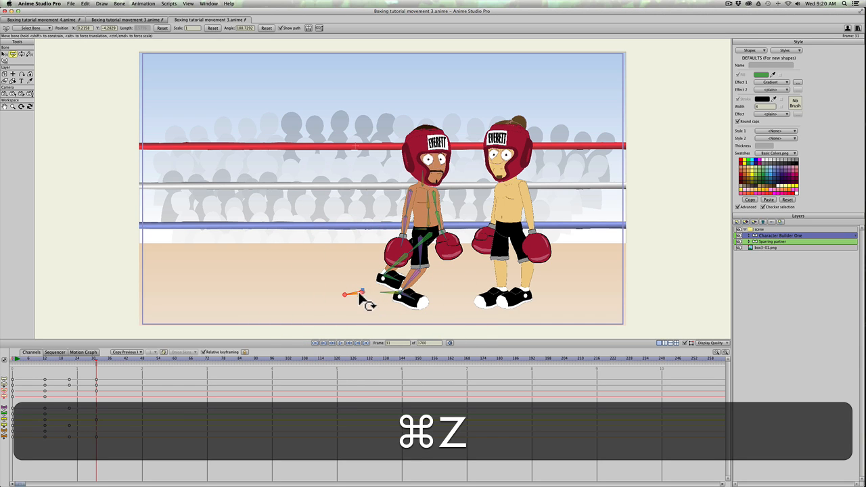
key("super+t")
key("t")
left_click_drag(360, 295, 439, 298)
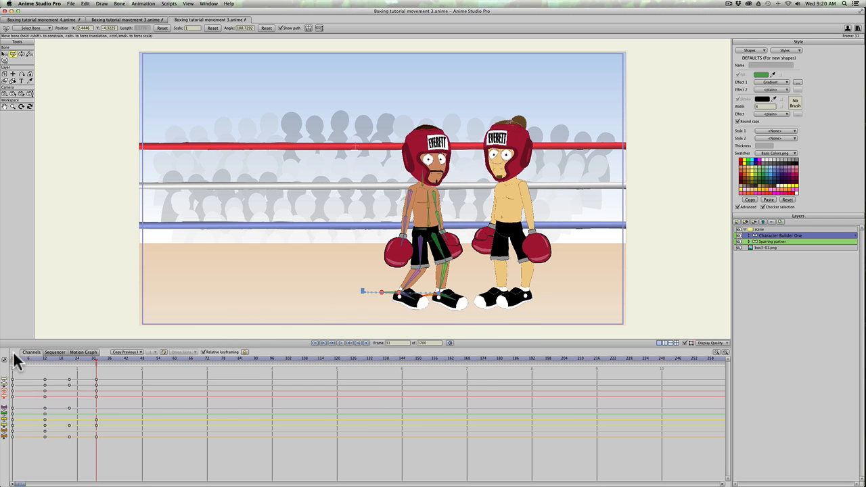
Enable onion skinning and, with the playhead on frame 21, set an onion skin marker at frame 12 for comparison.
left_click_drag(18, 358, 45, 356)
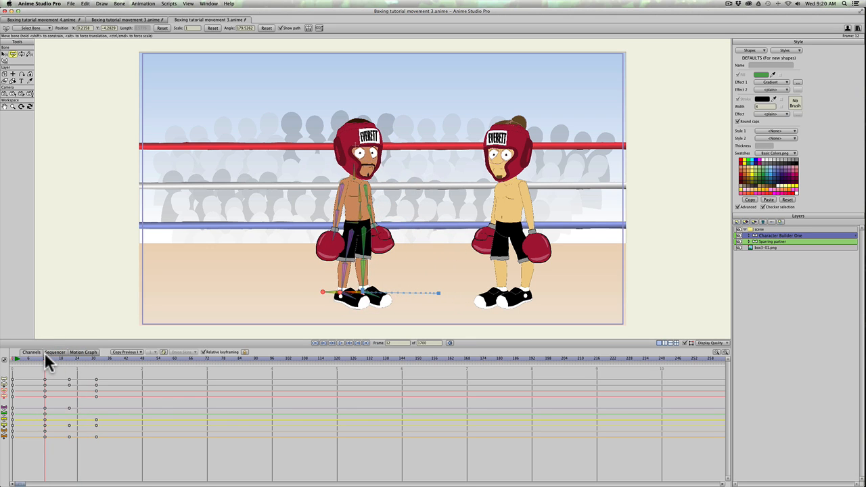
left_click(44, 354)
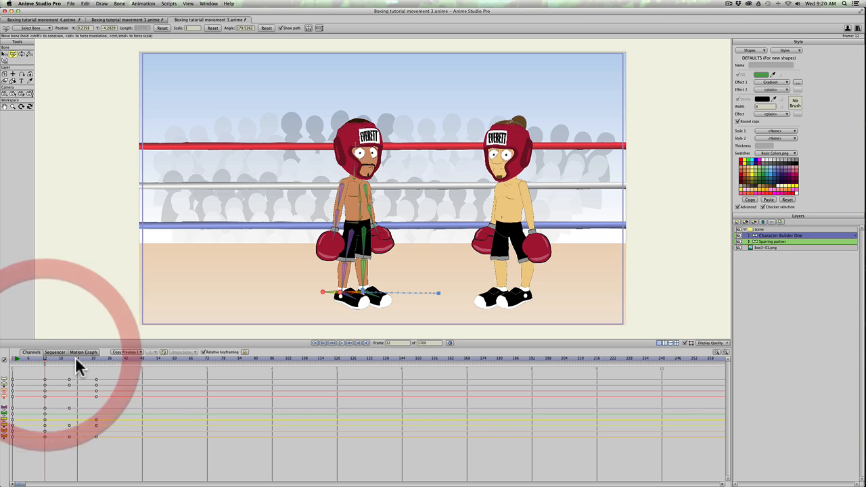
left_click(163, 351)
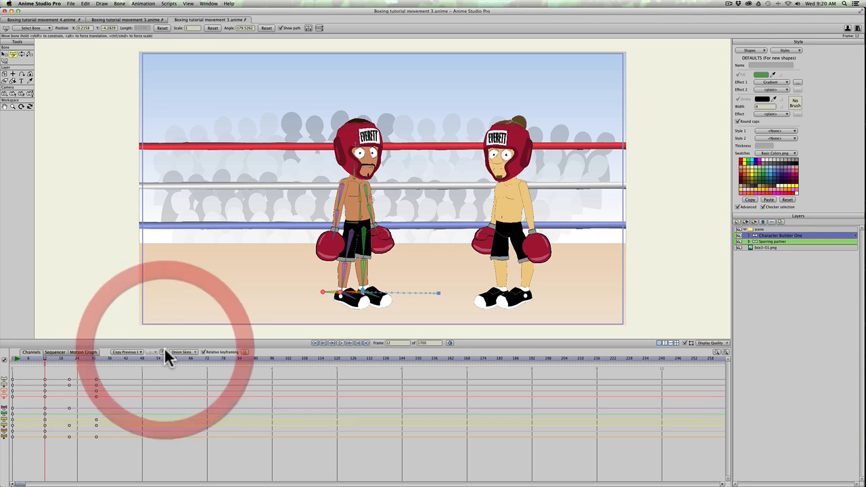
left_click(69, 358)
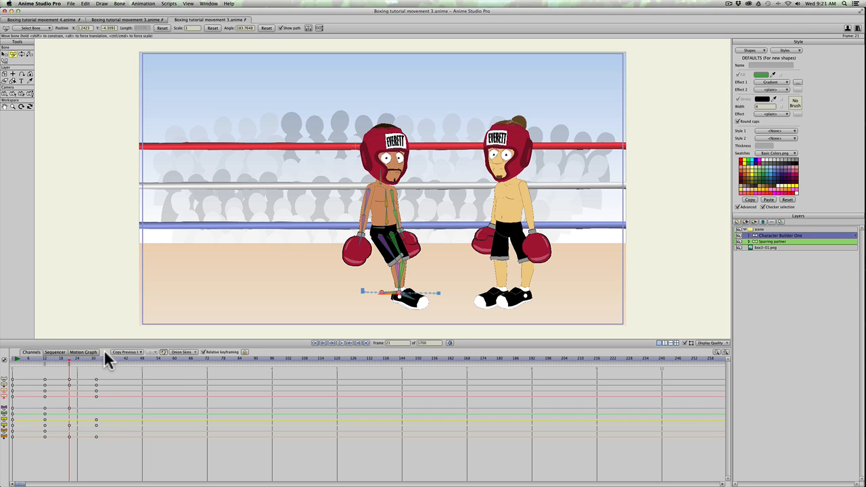
left_click(68, 361)
left_click_drag(50, 362, 70, 368)
left_click(42, 362)
left_click(43, 362)
Hide the box3-01.png background layer so the boxer's onion skin is easy to see.
left_click(204, 351)
left_click(204, 351)
left_click(738, 247)
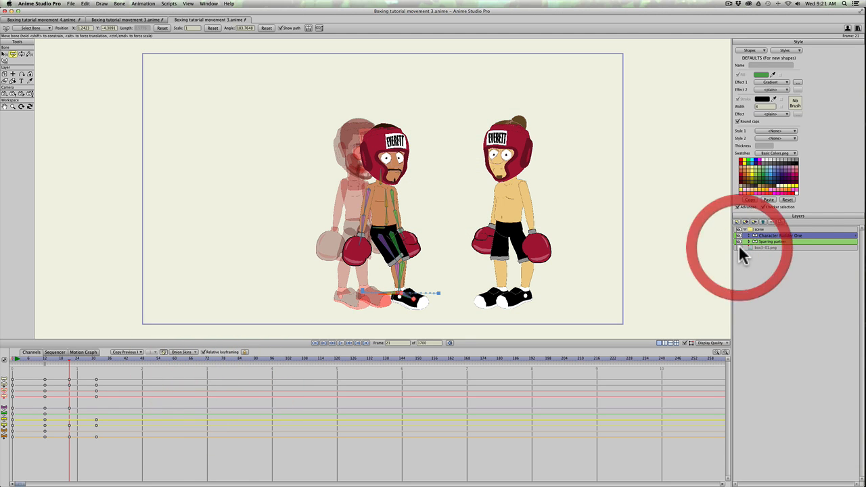
left_click(738, 247)
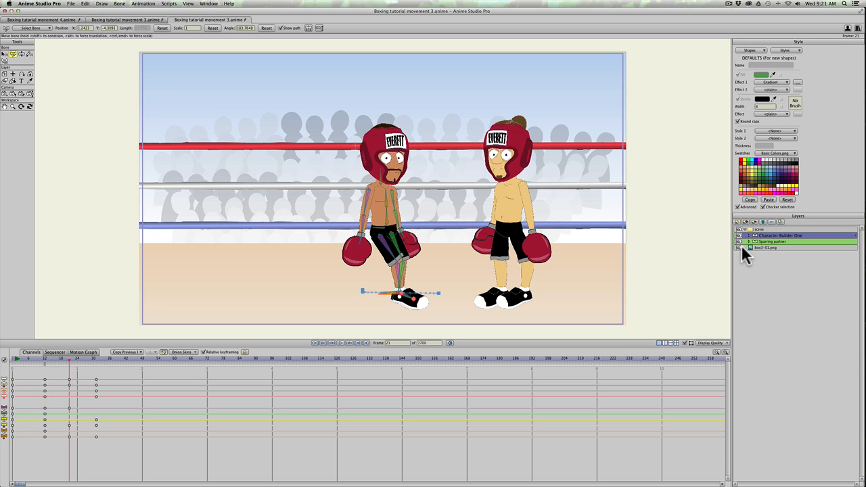
left_click(739, 247)
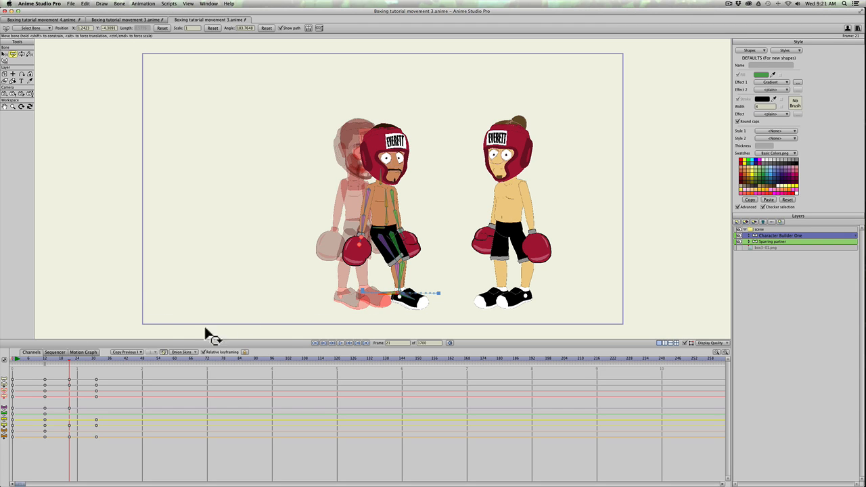
At frame 21, pull the boxer's rear foot target back to X about 0.18, Y about -4.34 and nudge the hips.
left_click_drag(46, 355, 48, 356)
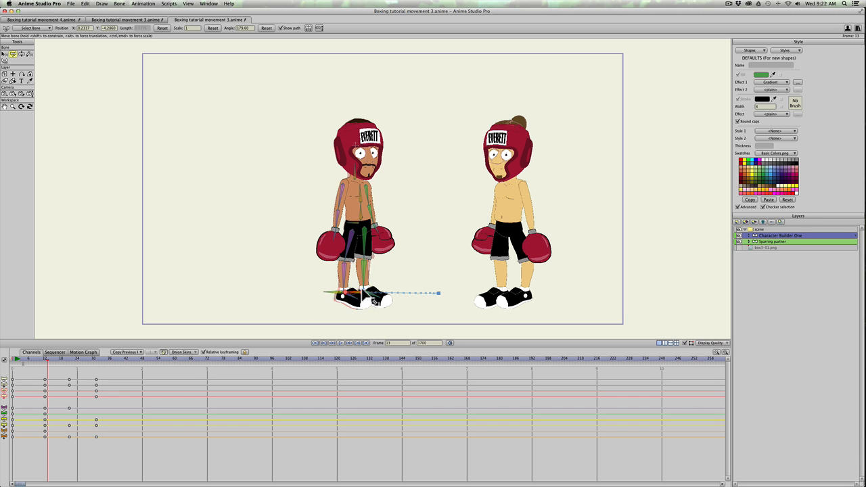
left_click(70, 359)
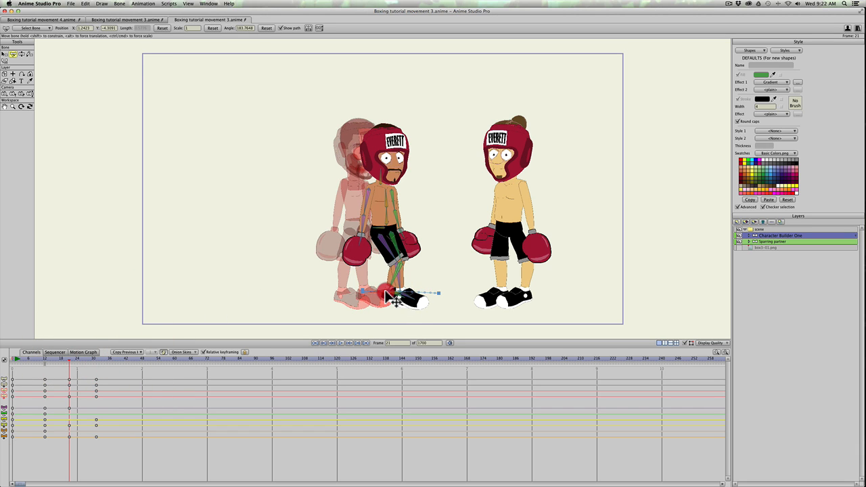
left_click(380, 289)
left_click_drag(379, 287, 364, 301)
left_click(385, 230)
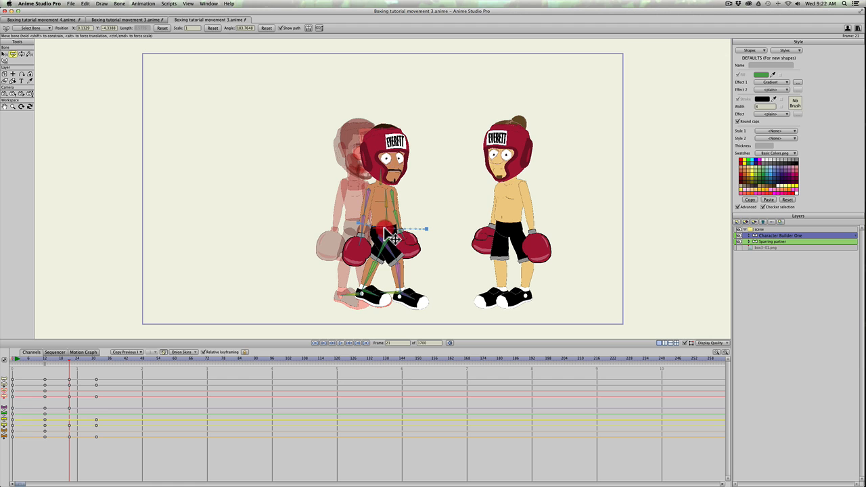
left_click_drag(384, 229, 383, 229)
left_click(384, 230)
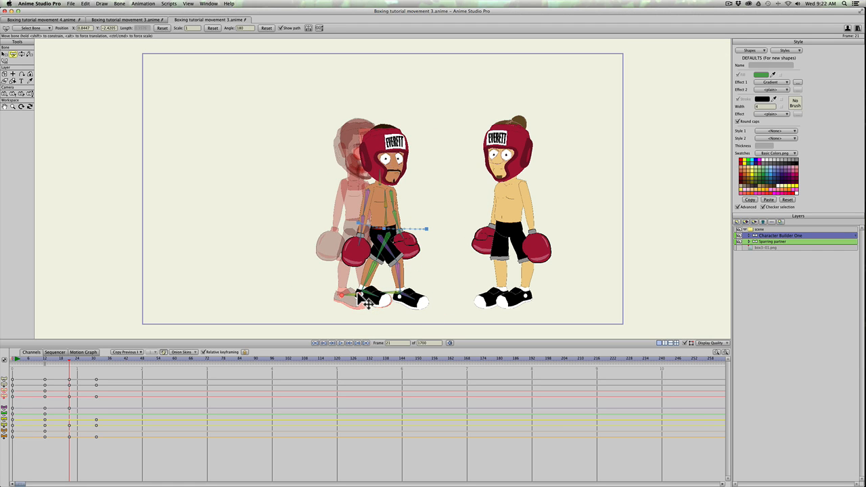
left_click(361, 297)
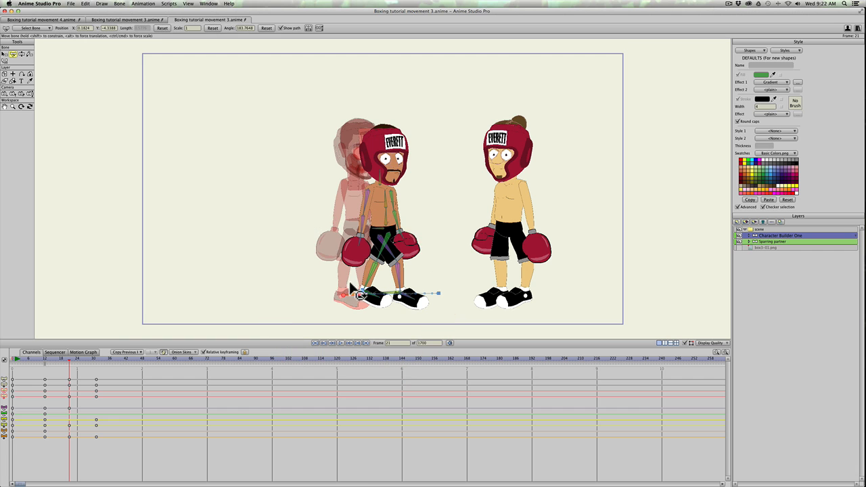
At frame 17, raise the stepping foot's target off the floor to X about 0.61, Y about -3.87.
left_click_drag(31, 356, 50, 353)
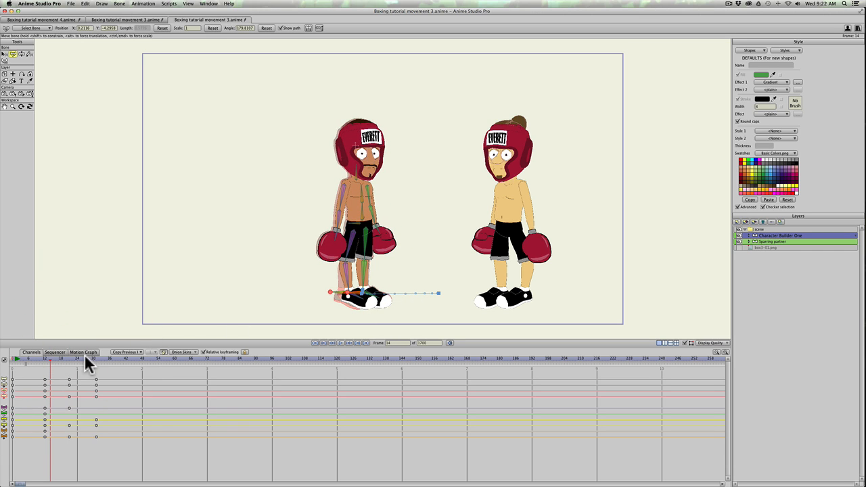
left_click(56, 359)
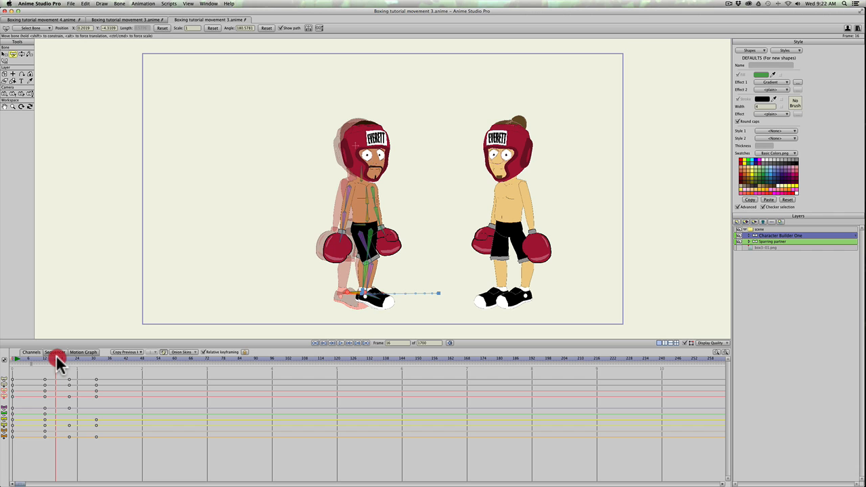
left_click_drag(57, 359, 59, 359)
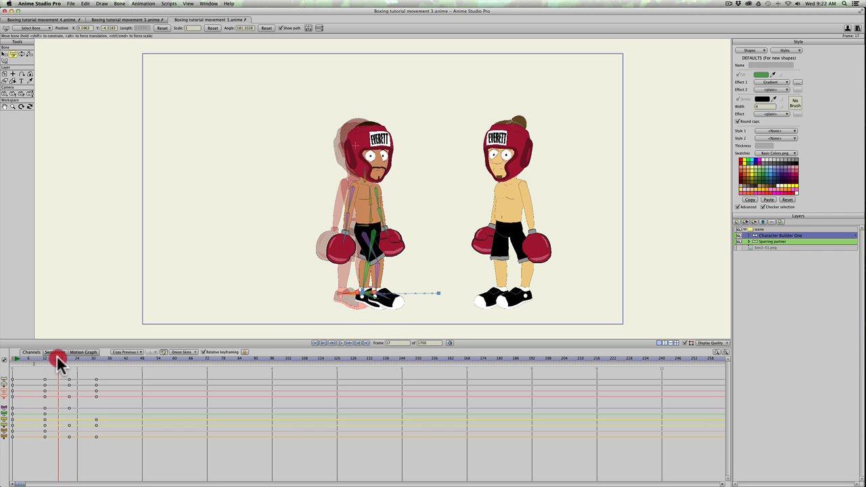
left_click(375, 292)
left_click_drag(383, 300, 380, 284)
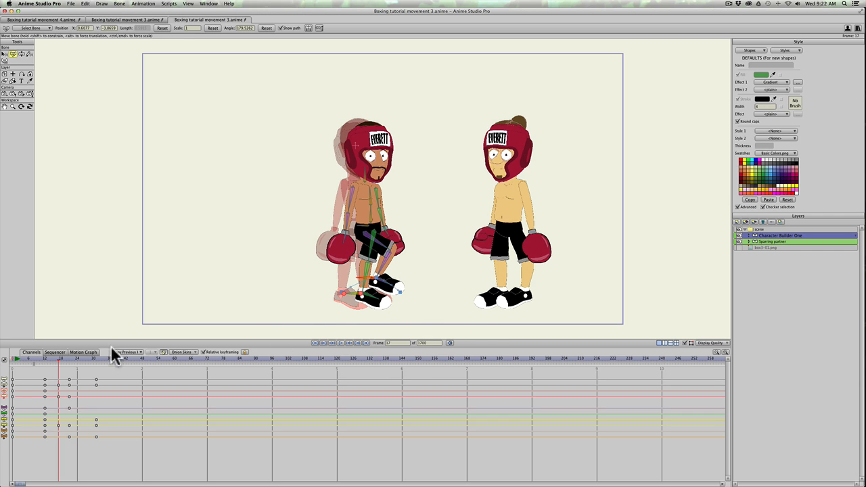
At frame 13, bend the stepping leg with Transform Bone, then scrub to frame 21 to check the first step.
mouse_move(31, 356)
left_mouse_down()
mouse_move(60, 358)
mouse_move(45, 358)
left_mouse_up()
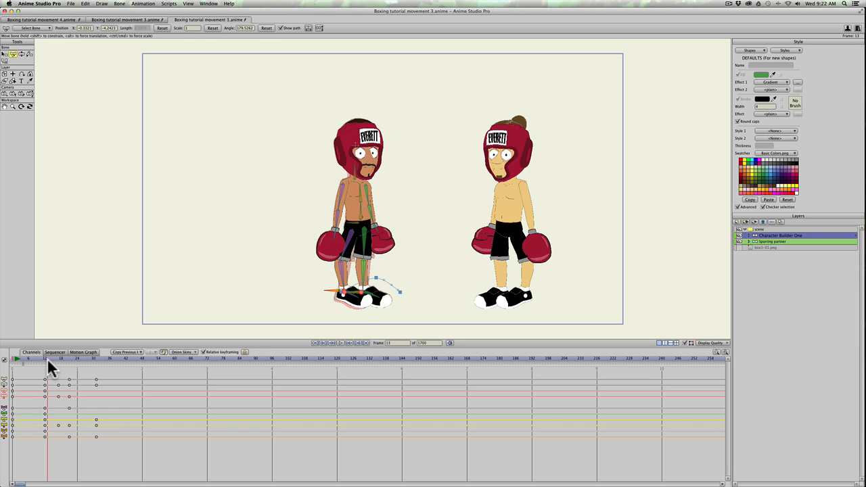
left_click(47, 358)
key("t")
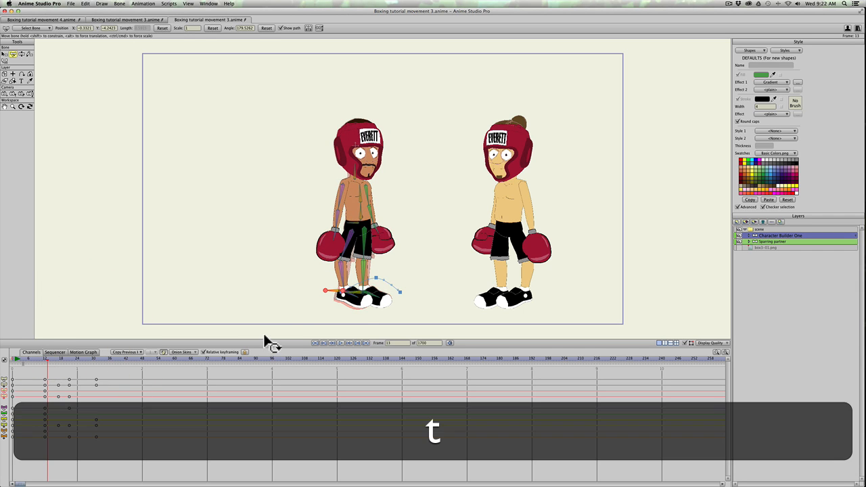
left_click(326, 274)
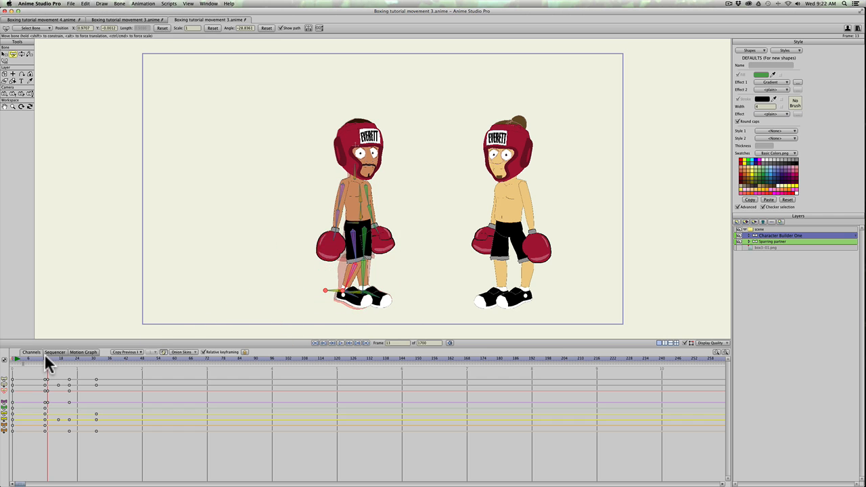
left_click_drag(45, 356, 68, 370)
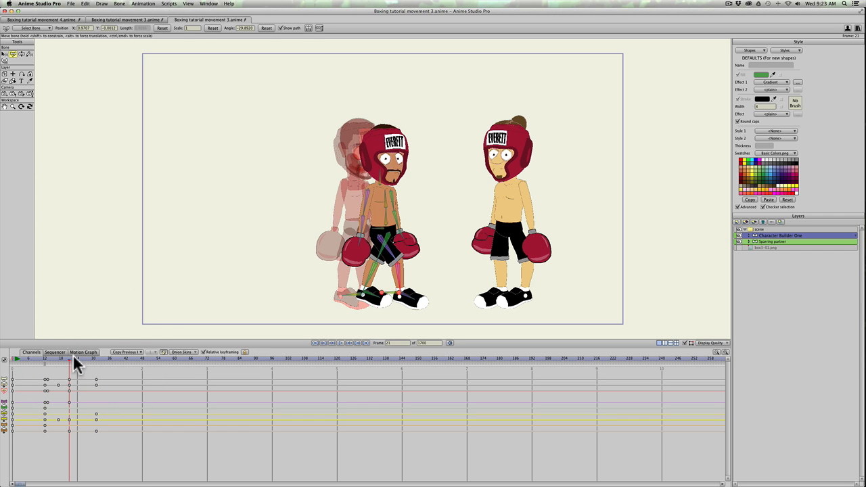
Go to frame 31 and reposition the onion skin marker at frame 21.
left_click_drag(69, 357, 95, 357)
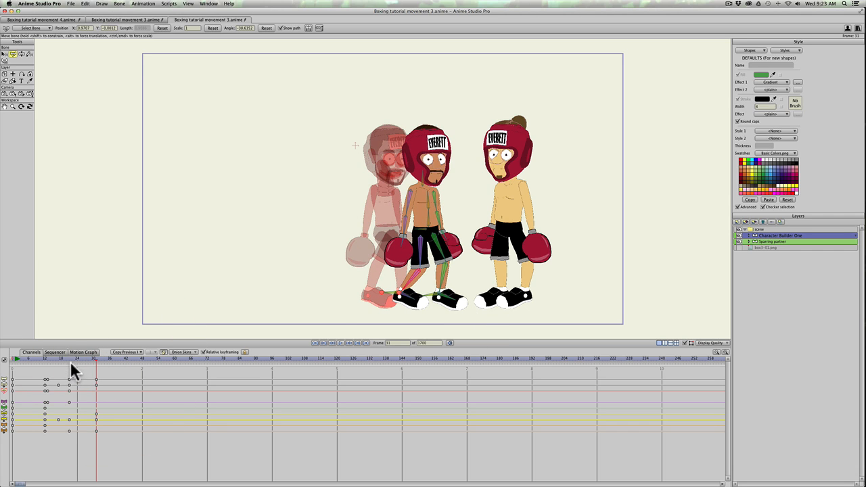
left_click(69, 362)
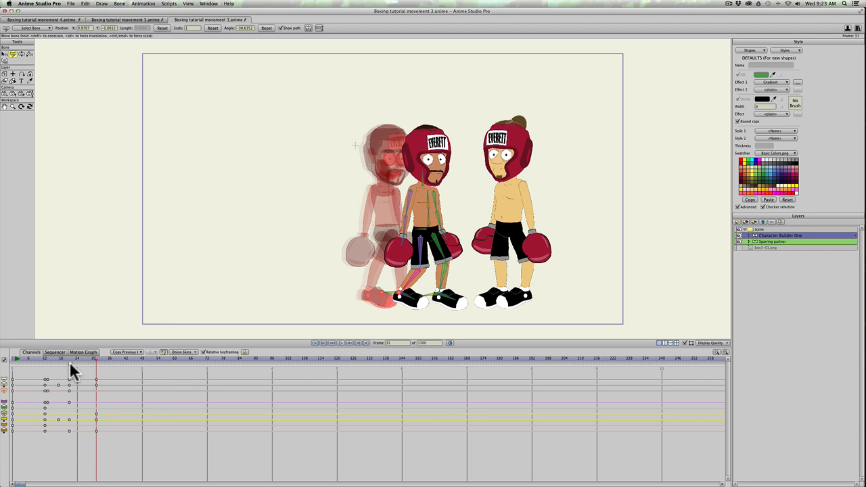
left_click(71, 364)
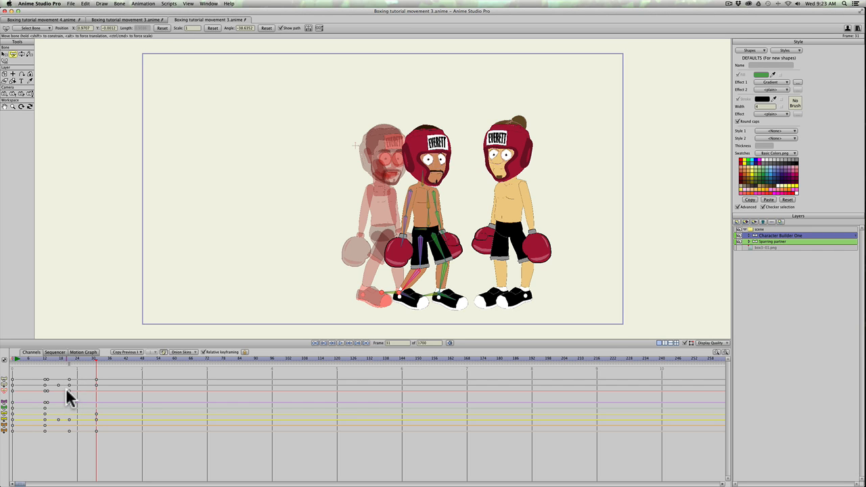
At frame 26, lift the other foot's target off the floor to X about 1.79, Y about -3.79.
left_click_drag(71, 357, 91, 370)
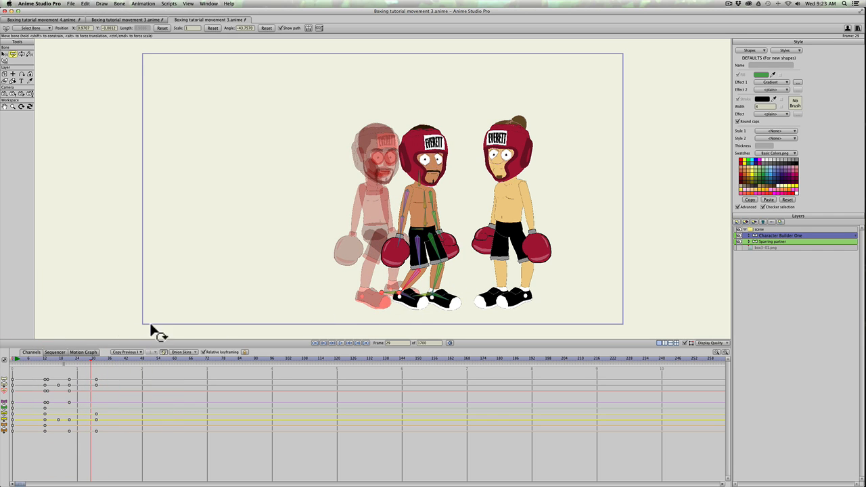
left_click(76, 356)
left_click_drag(75, 354, 81, 356)
left_click_drag(404, 300, 407, 305)
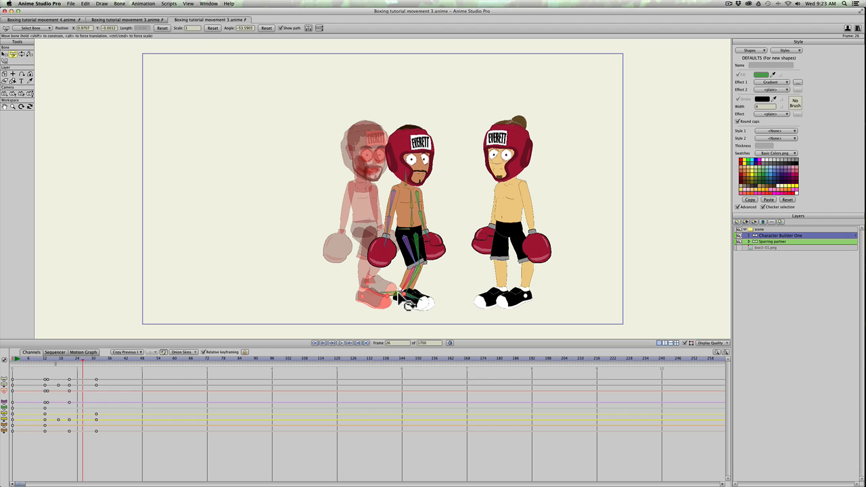
left_click_drag(62, 357, 82, 358)
left_click_drag(413, 303, 404, 276)
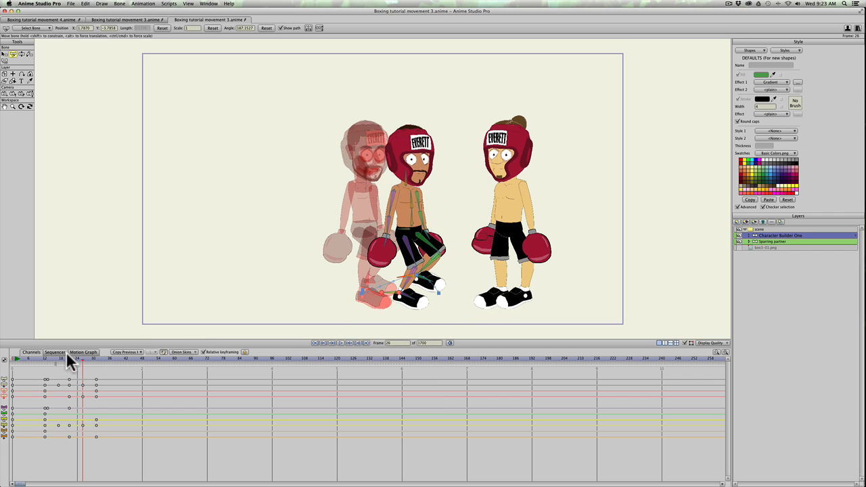
Scrub through the steps and lower the boxer's hips at frame 17 to X about 0.41, Y about -2.46.
left_click_drag(31, 359, 76, 384)
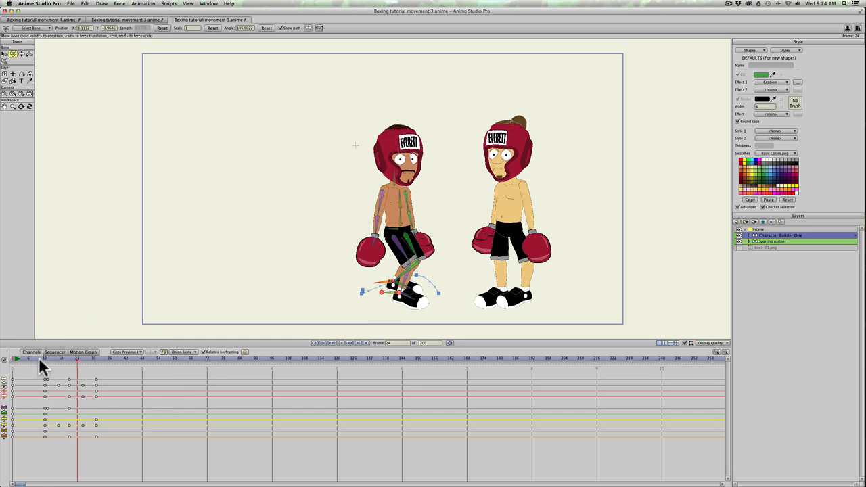
left_click_drag(39, 355, 52, 358)
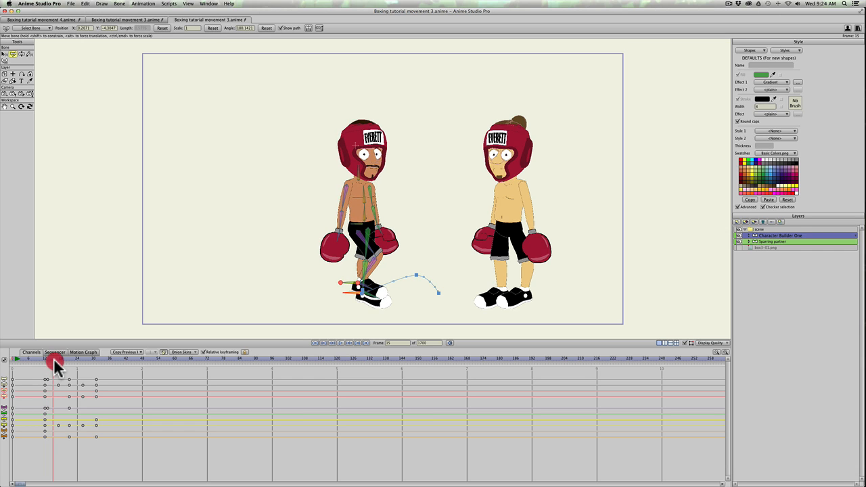
left_click_drag(54, 365, 59, 364)
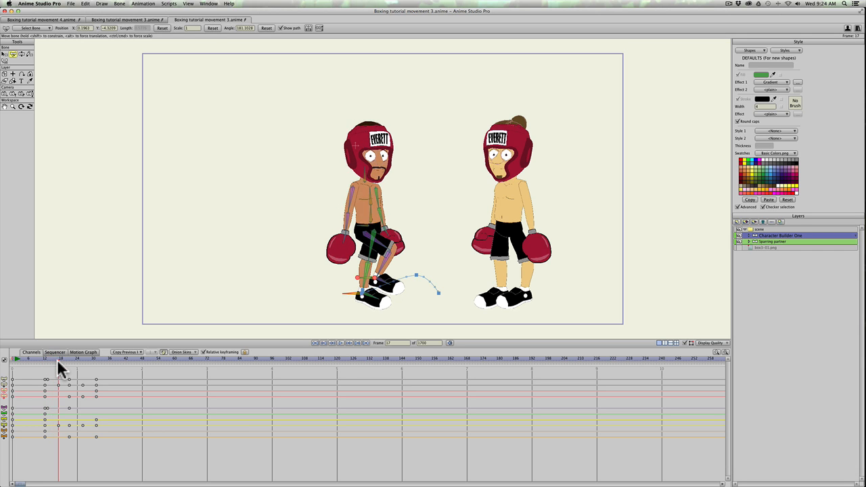
left_click(57, 362)
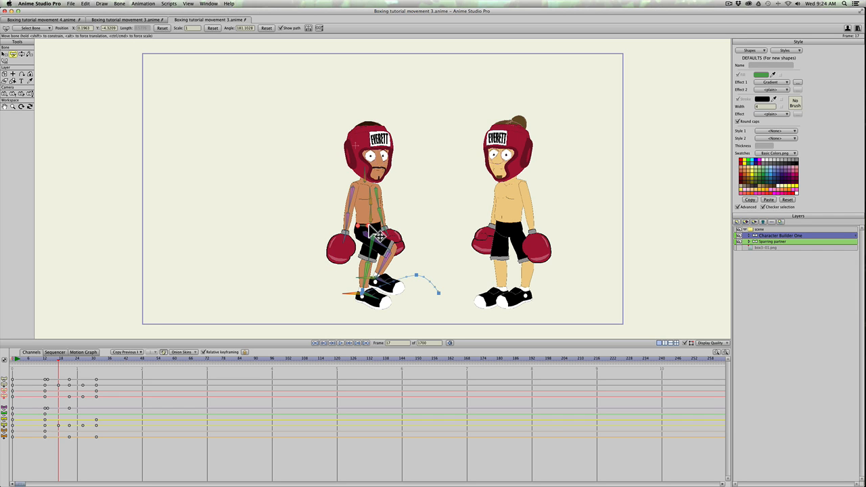
left_click_drag(369, 225, 369, 230)
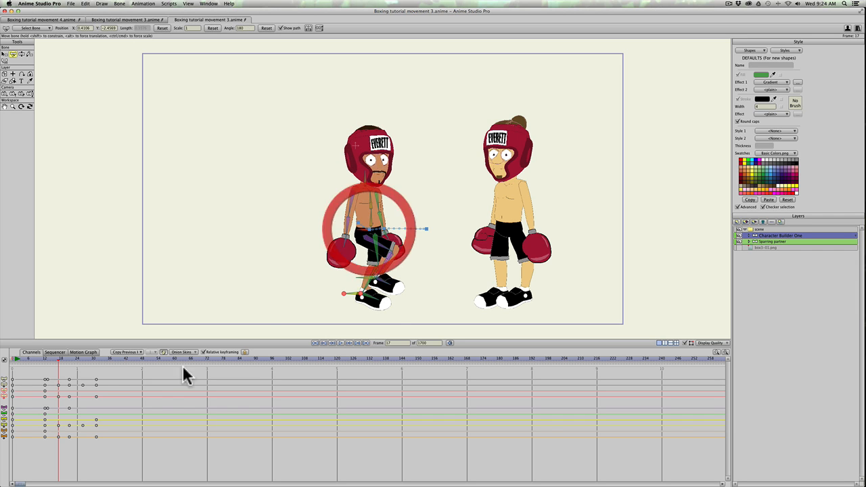
At frame 26, lower the boxer's hips to X about 1.58, Y about -2.55.
left_click(70, 356)
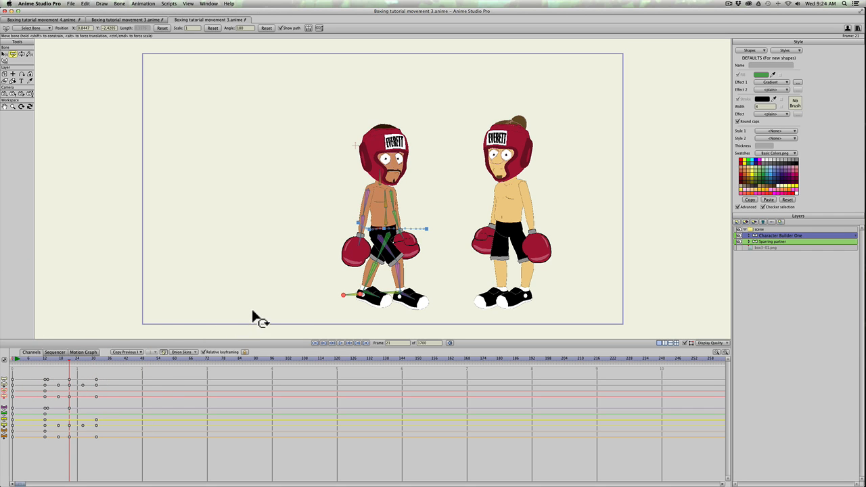
left_click_drag(44, 364, 82, 358)
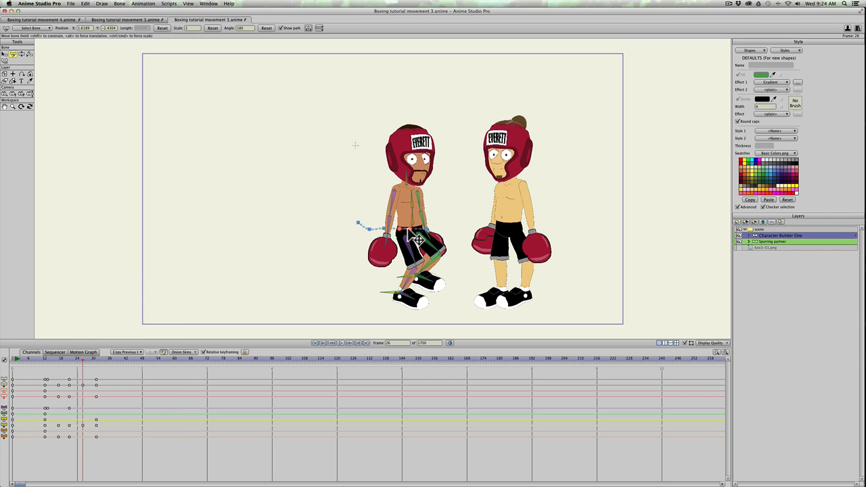
left_click_drag(416, 238, 412, 251)
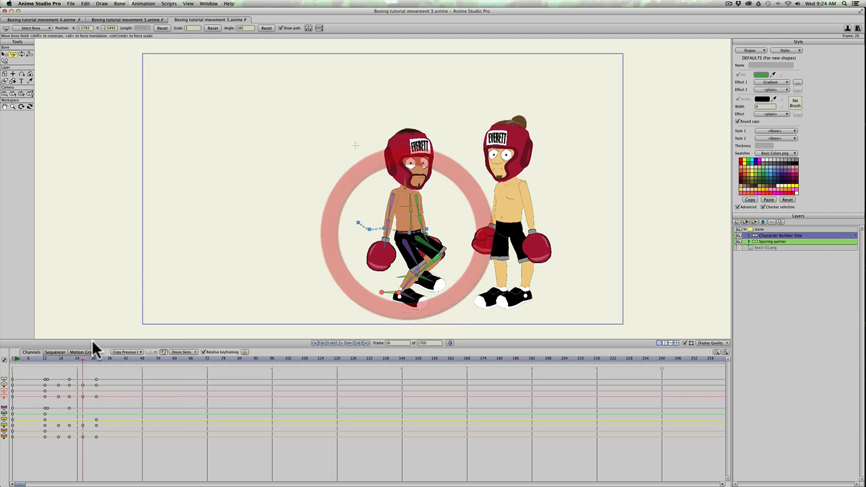
Undo the two hip dips made at frames 26 and 17.
mouse_move(47, 360)
left_mouse_down()
mouse_move(96, 360)
mouse_move(46, 357)
left_mouse_up()
key("super+z")
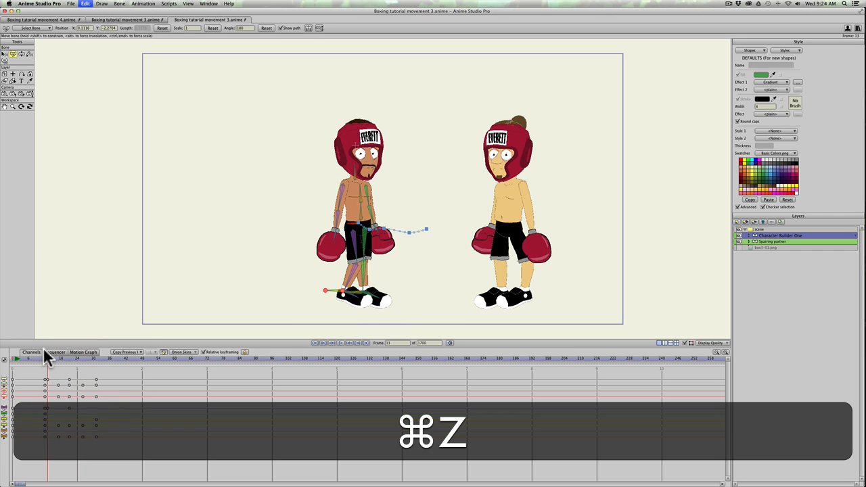
key("super+z")
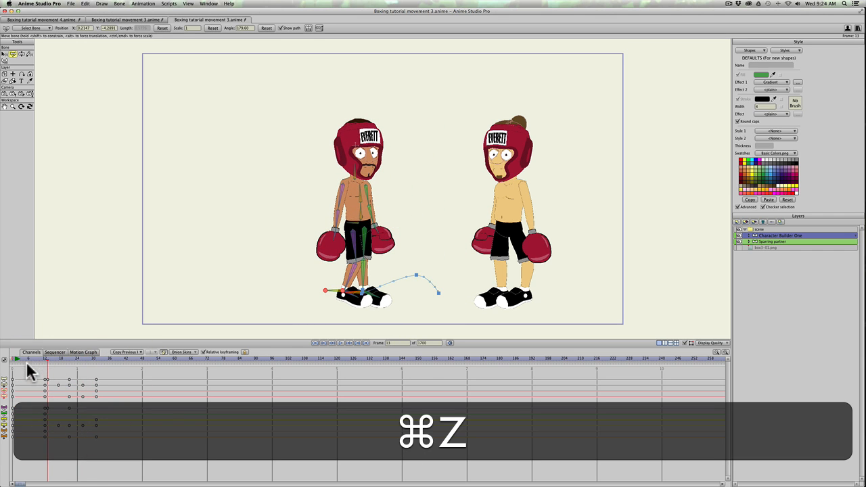
Use Manipulate Bones to swing the boxer's arms across his body at frame 21 and back apart at frame 31.
left_click(45, 359)
mouse_move(49, 365)
left_mouse_down()
mouse_move(84, 364)
mouse_move(44, 366)
left_mouse_up()
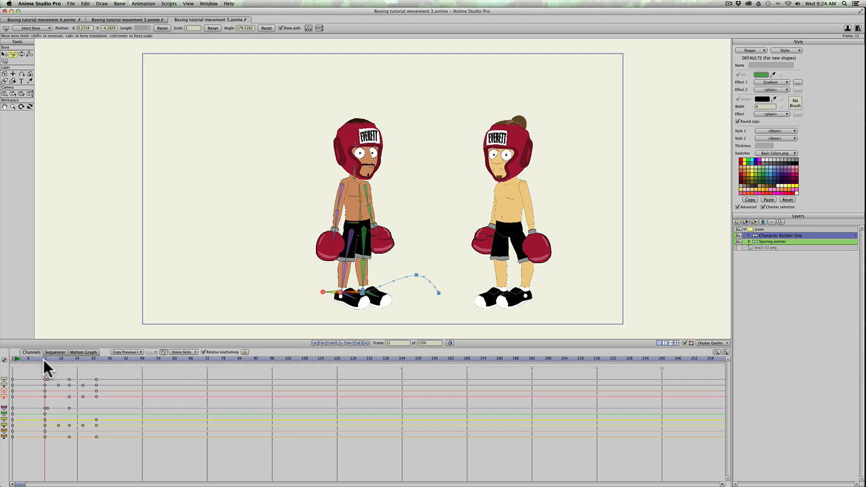
left_click(57, 362)
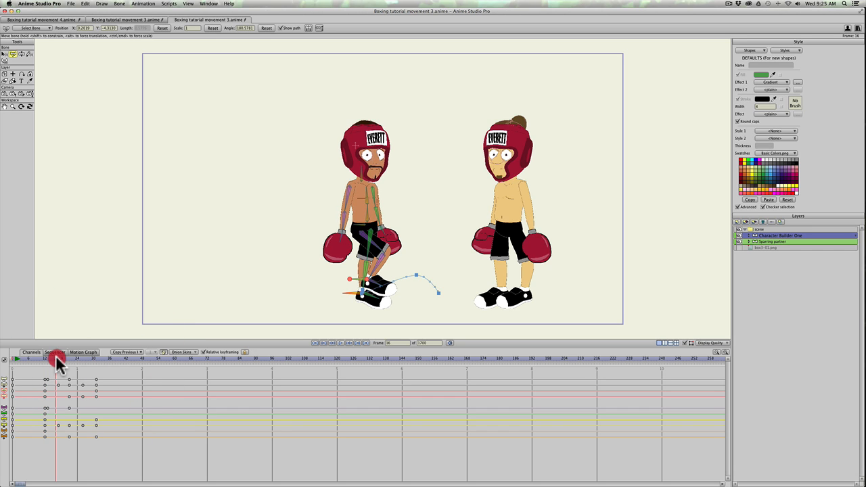
left_click_drag(56, 362, 59, 363)
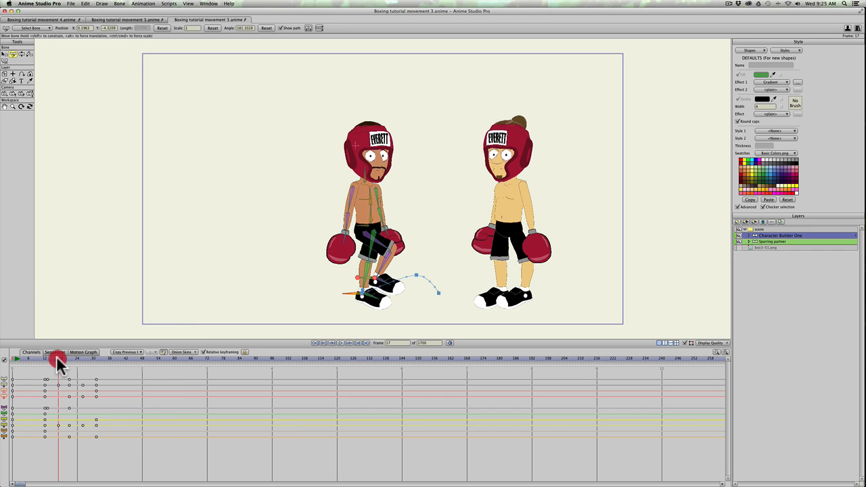
left_click(59, 362)
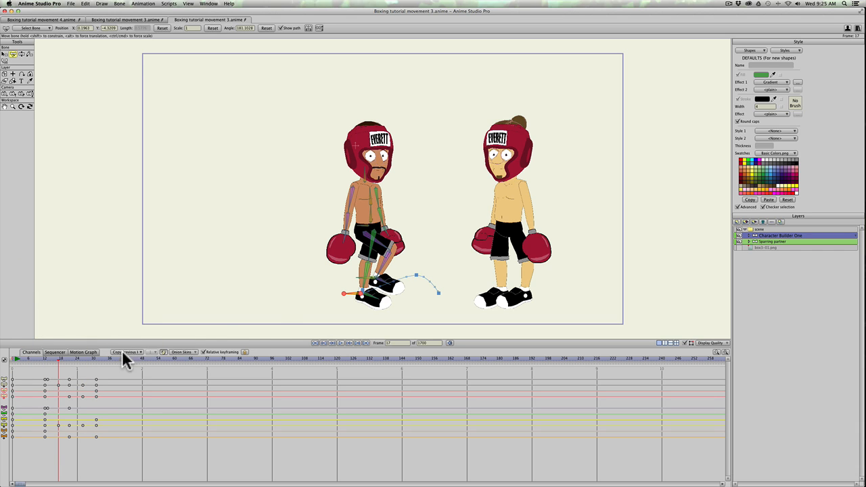
left_click_drag(71, 358, 69, 357)
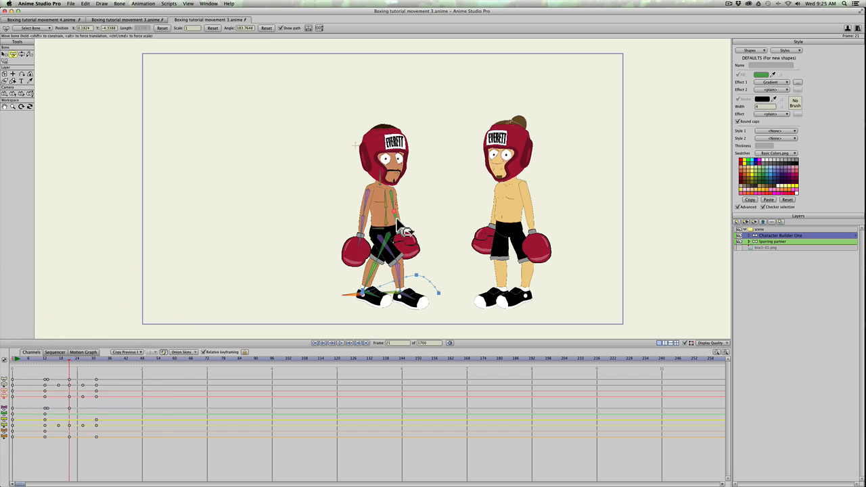
left_click_drag(398, 224, 376, 240)
key("z")
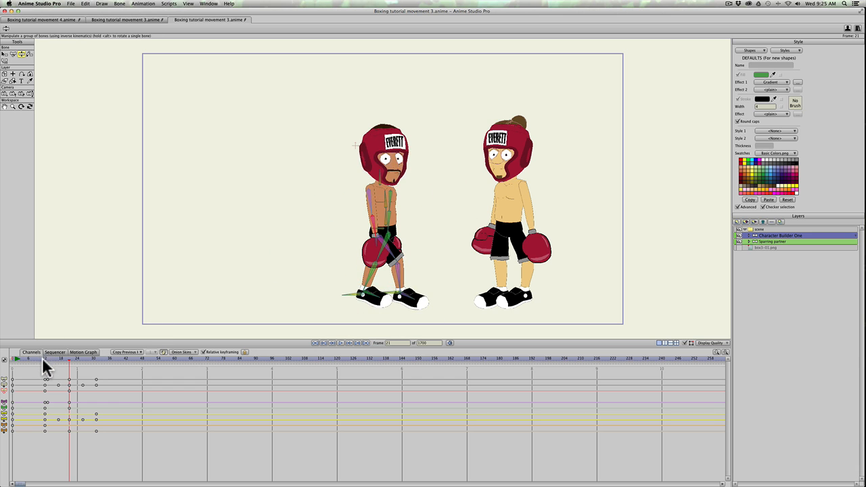
left_click_drag(44, 366, 96, 360)
left_click_drag(427, 228, 449, 230)
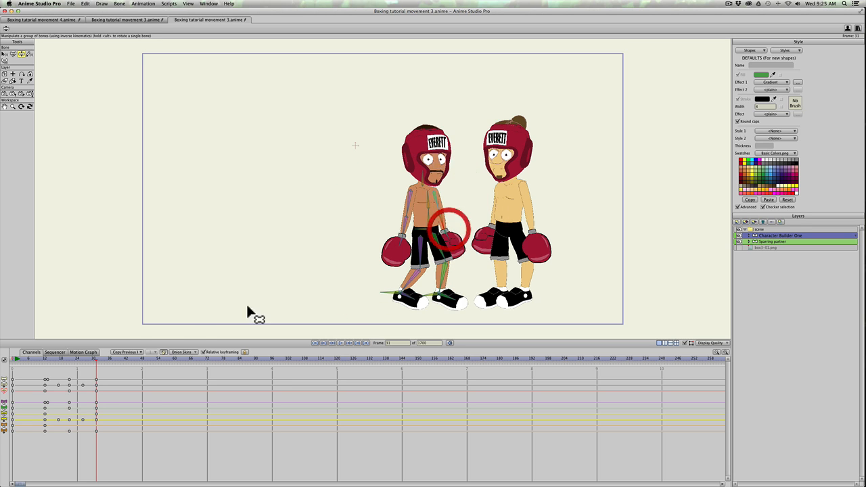
Adjust the far forearm at frame 17 and swing the near glove forward over the hips at frame 26.
mouse_move(43, 361)
left_mouse_down()
mouse_move(93, 366)
mouse_move(42, 361)
mouse_move(58, 366)
left_mouse_up()
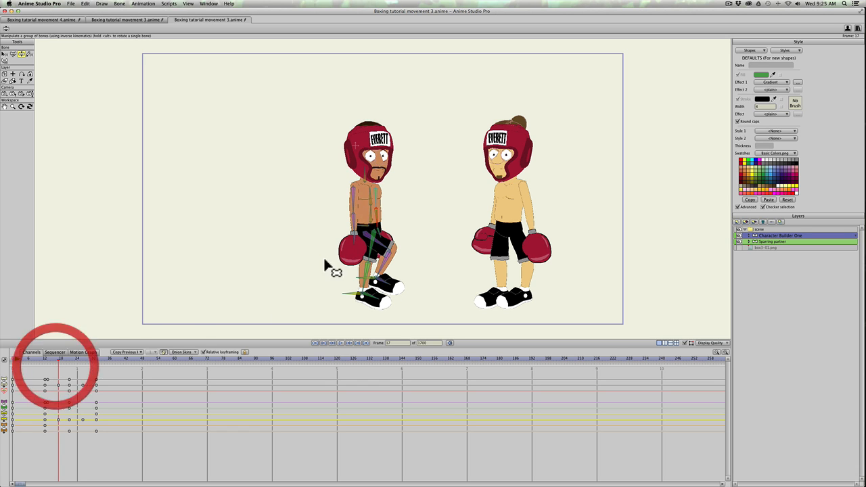
left_click(383, 220)
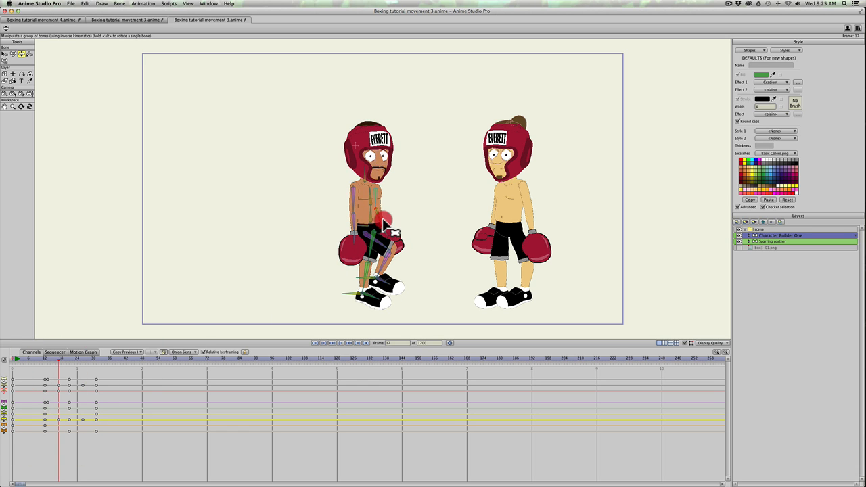
left_click(83, 358)
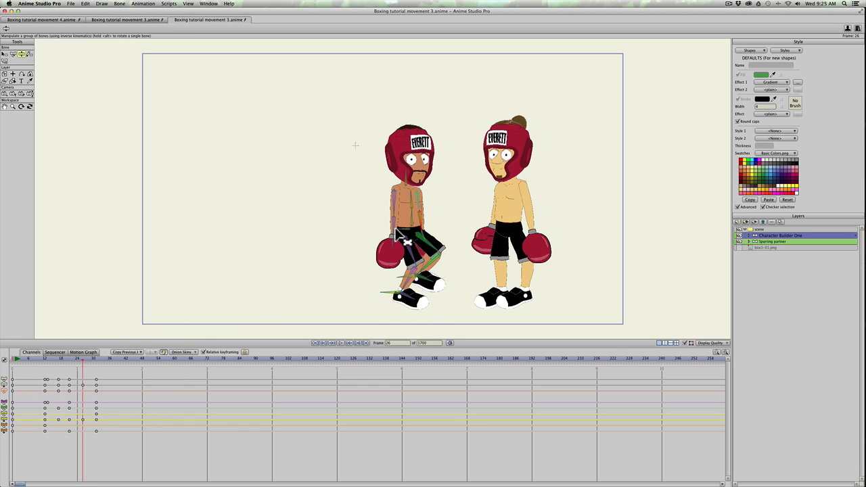
mouse_move(401, 236)
left_mouse_down()
mouse_move(399, 223)
mouse_move(405, 235)
left_mouse_up()
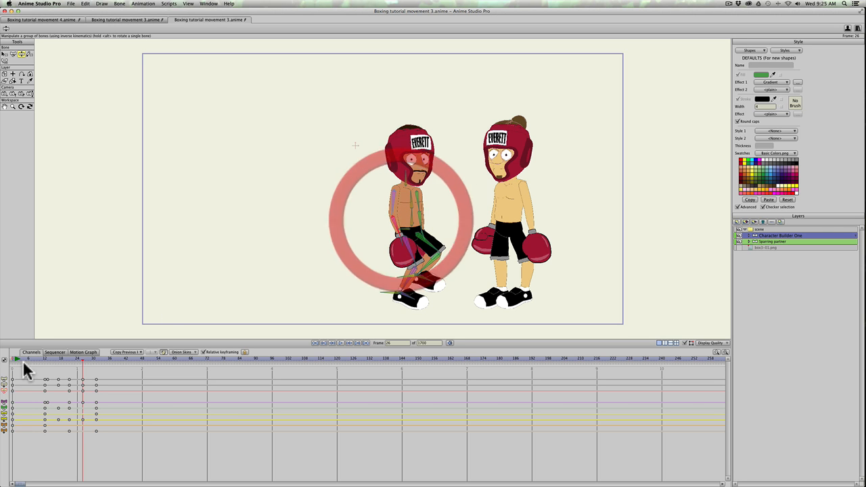
Review the arm swing from frame 13, and raise the boxer's hips at frame 26 with the bone translate tool.
left_click(47, 359)
mouse_move(49, 364)
left_mouse_down()
mouse_move(100, 364)
mouse_move(20, 362)
mouse_move(70, 361)
mouse_move(47, 368)
mouse_move(66, 376)
mouse_move(43, 373)
mouse_move(82, 383)
mouse_move(59, 377)
left_mouse_up()
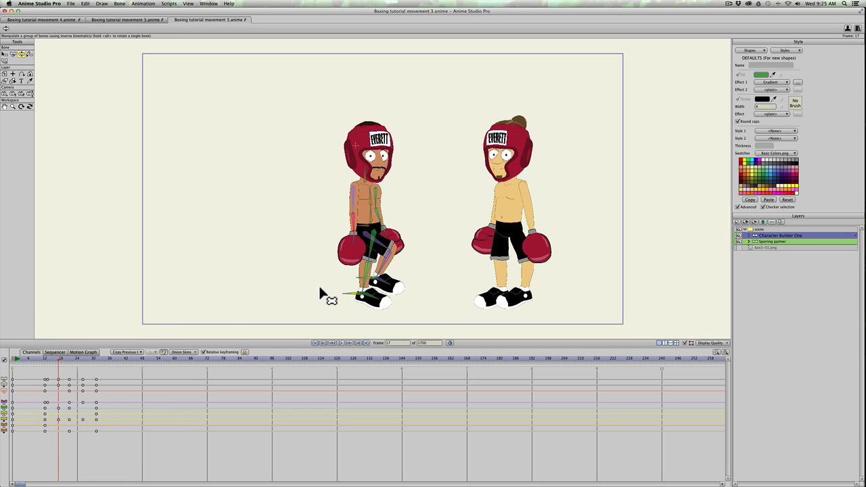
left_click(82, 357)
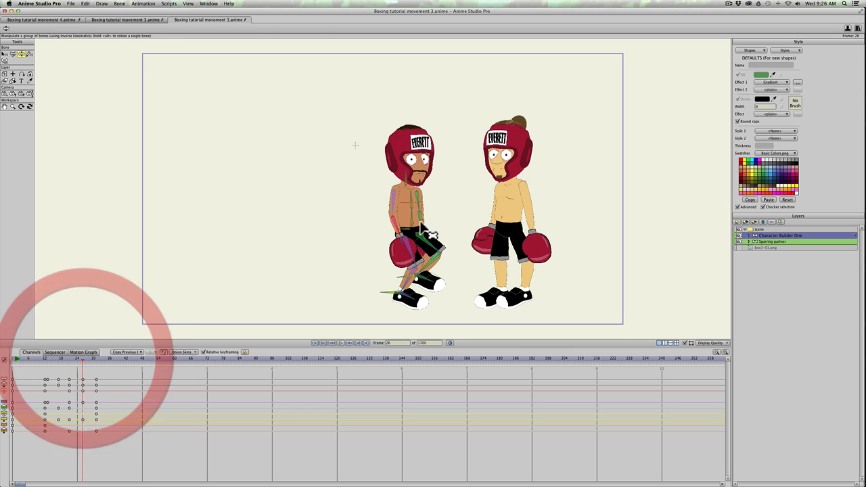
key("t")
left_click_drag(418, 238, 415, 232)
At frame 31, raise the boxer's hips to X about 2.11, Y about -2.34.
left_click_drag(42, 366, 99, 371)
left_click(98, 378)
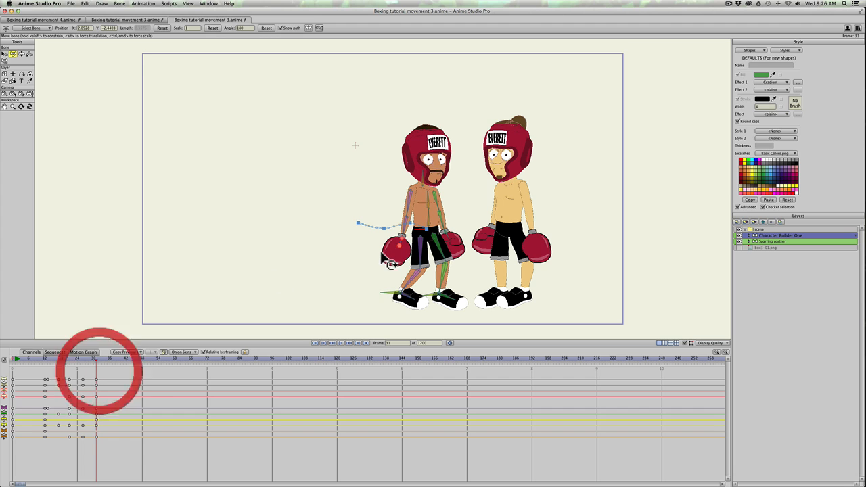
key("t")
left_click_drag(427, 228, 427, 224)
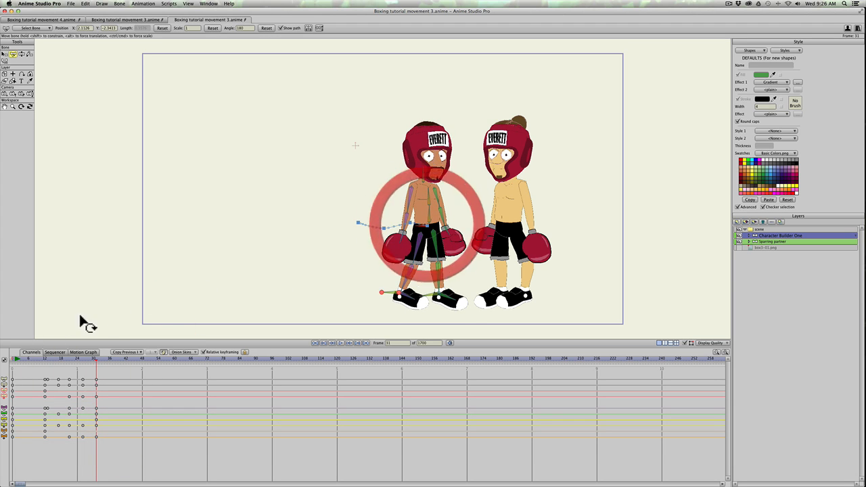
Play back the stepping animation from frame 13 to check the hip and arm motion.
left_click(46, 359)
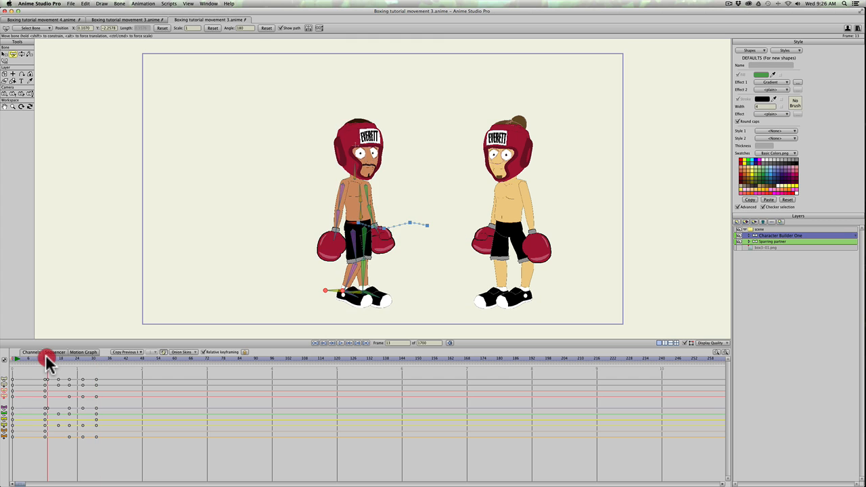
mouse_move(46, 359)
left_mouse_down()
mouse_move(48, 349)
mouse_move(101, 351)
mouse_move(33, 352)
left_mouse_up()
key("space")
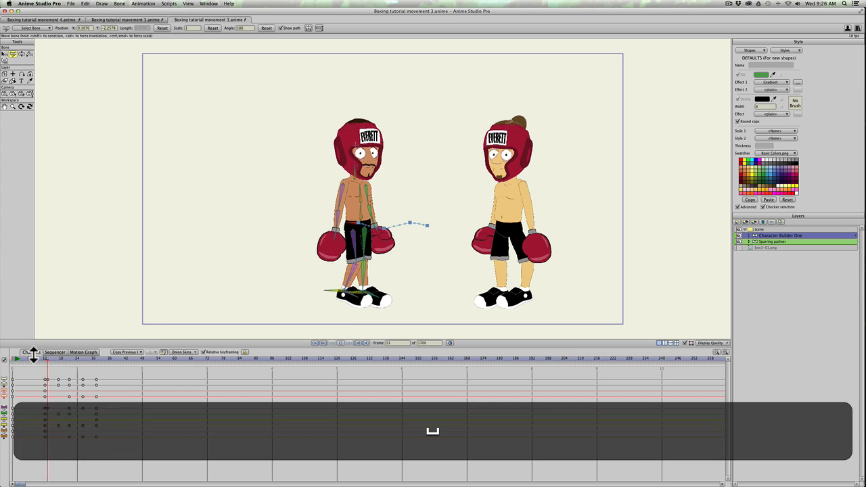
key("space")
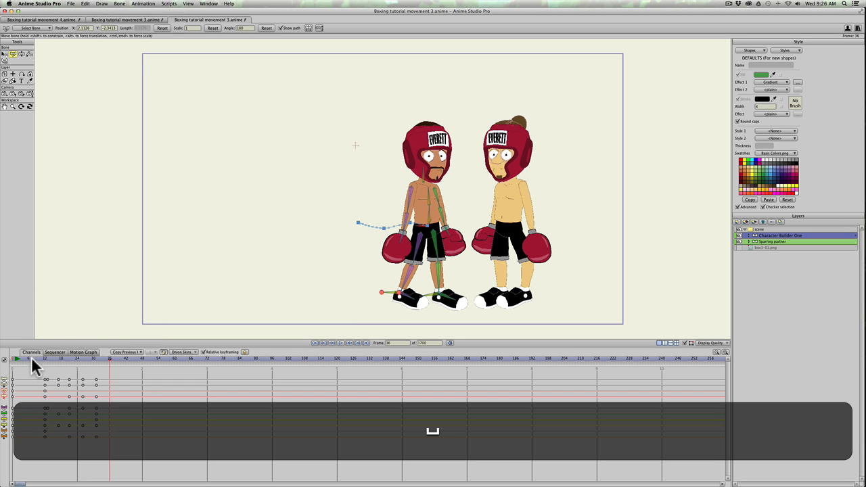
Go to frame 17 and place an onion skin marker at frame 12 for comparison with the starting pose.
mouse_move(31, 362)
left_mouse_down()
mouse_move(98, 361)
mouse_move(45, 370)
left_mouse_up()
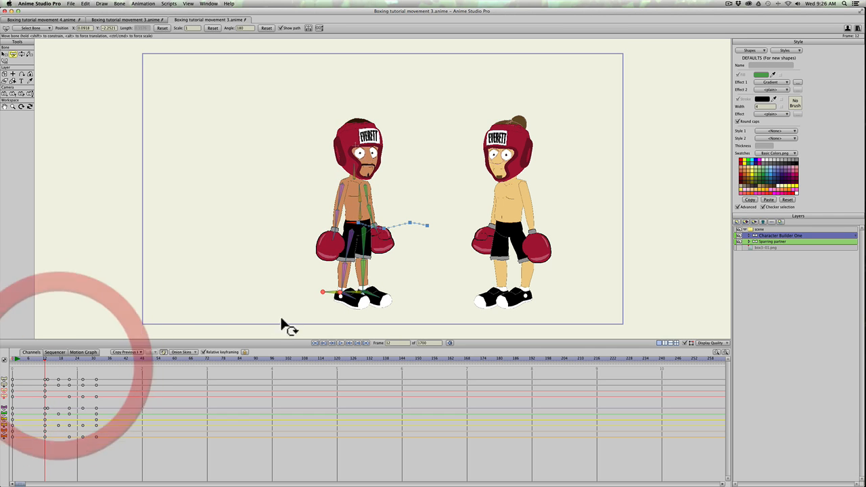
left_click(161, 352)
left_click(56, 363)
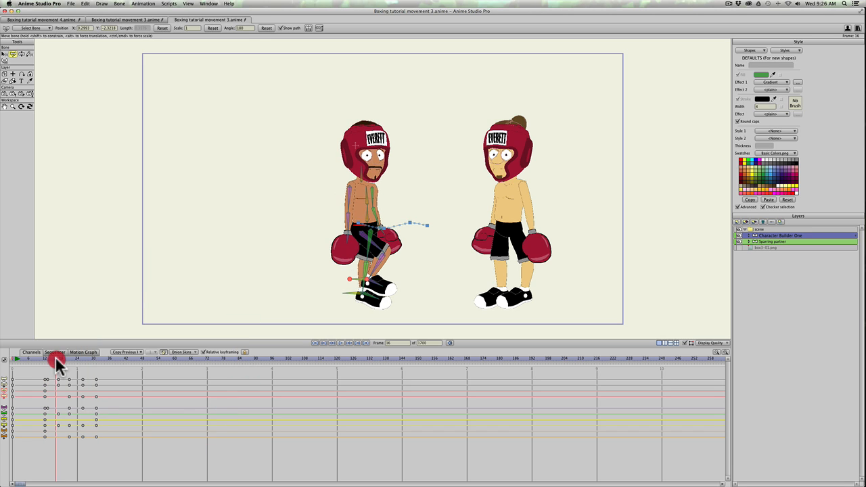
left_click_drag(56, 360, 58, 360)
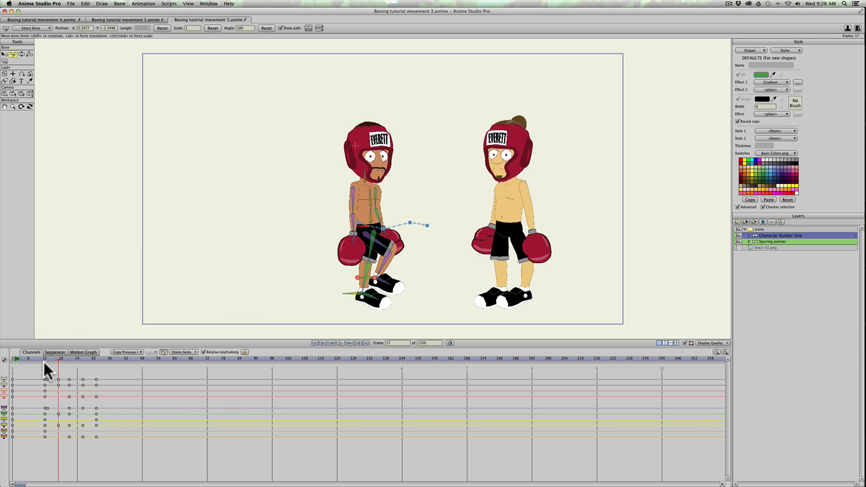
left_click(45, 363)
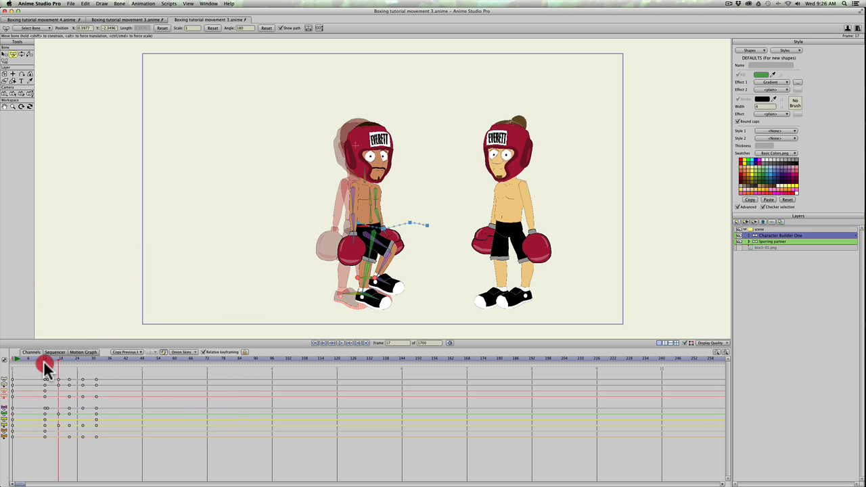
left_click(46, 369)
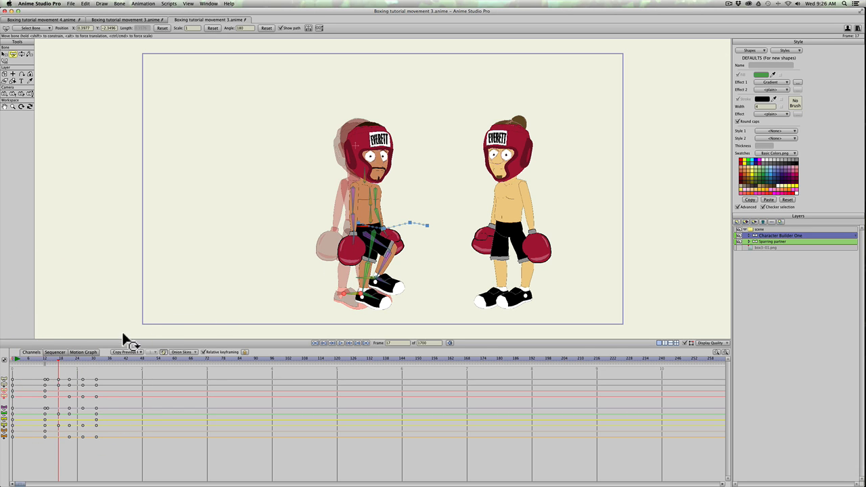
At frame 17, raise the boxer's hips to X about 0.45, Y about -2.29.
mouse_move(56, 363)
left_mouse_down()
mouse_move(43, 363)
mouse_move(60, 358)
left_mouse_up()
key("t")
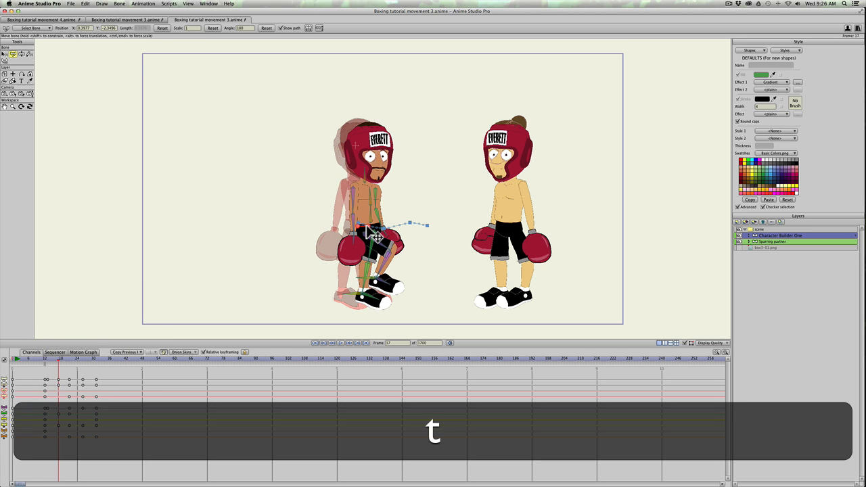
left_click_drag(374, 233, 369, 225)
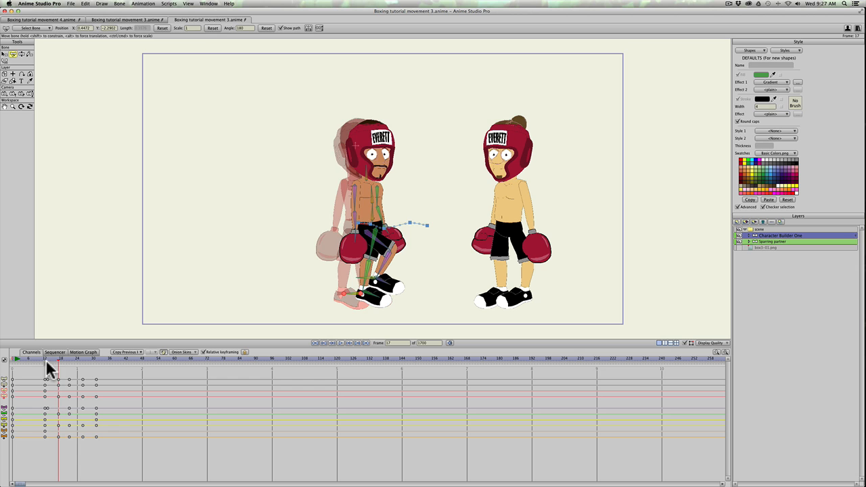
At frame 20, adjust the planted rear foot's target to X about 0.22, Y about -4.25.
left_click_drag(46, 362, 68, 365)
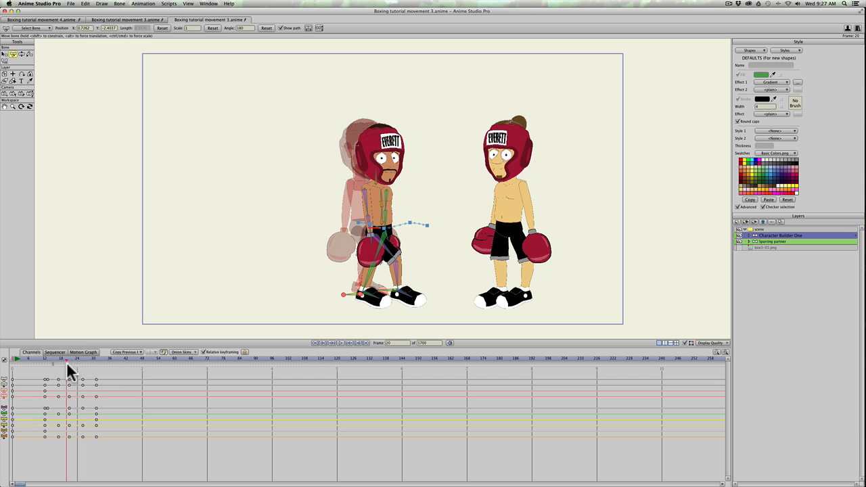
left_click(67, 365)
key("t")
left_click(361, 297)
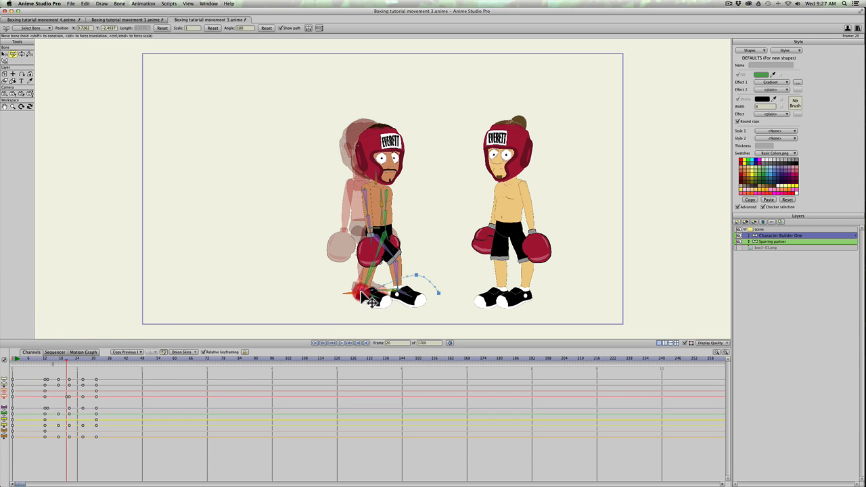
left_click_drag(362, 289, 365, 295)
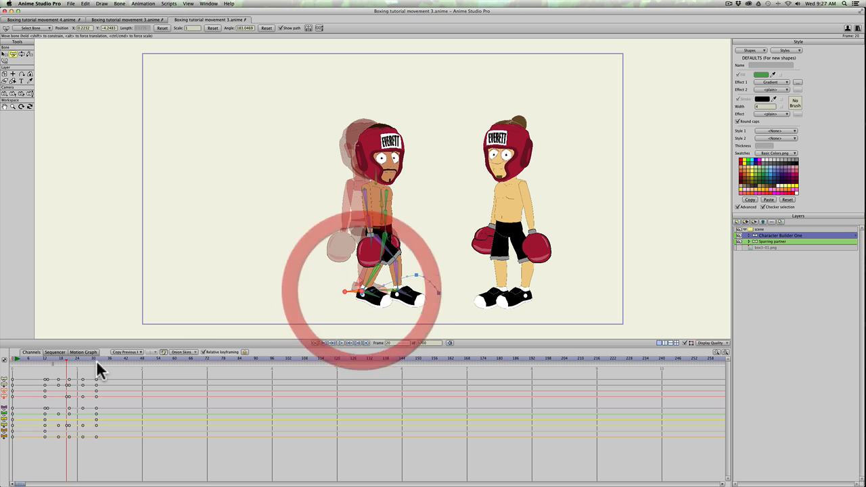
Hide the onion skin and scrub through the boxer's steps, ending at frame 41.
left_click_drag(44, 360, 25, 365)
left_click(23, 363)
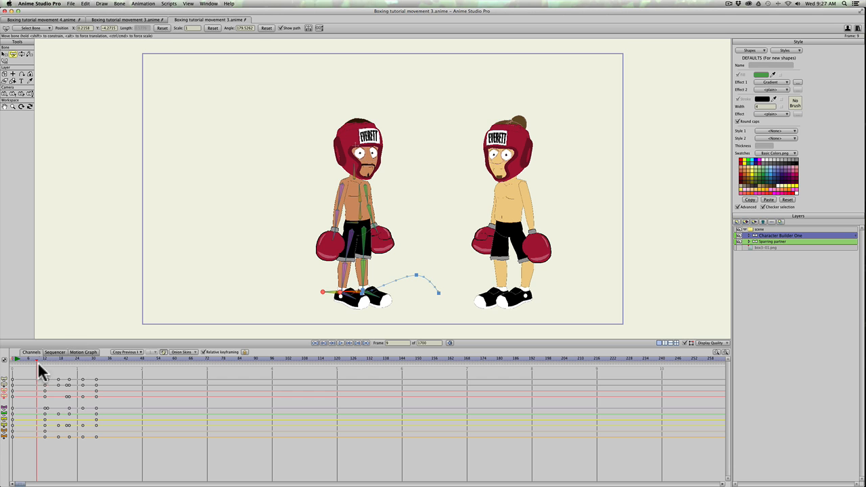
left_click(37, 362)
left_click_drag(36, 363, 54, 365)
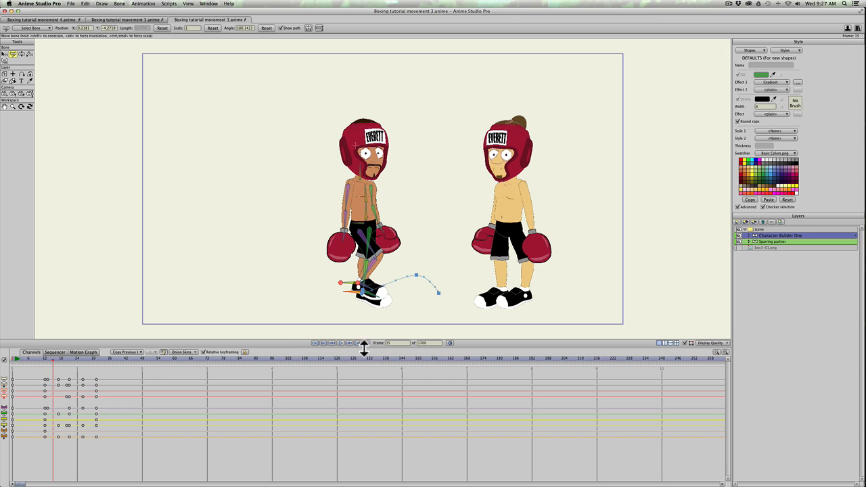
left_click(351, 299)
left_click_drag(42, 359, 121, 359)
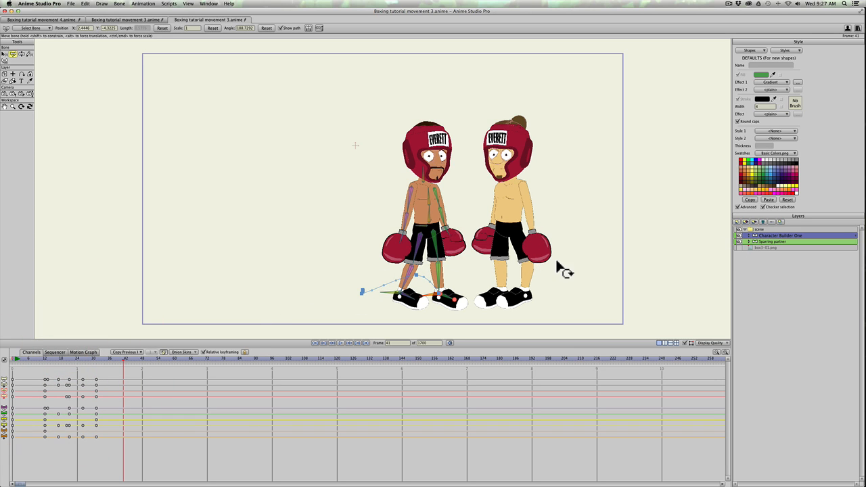
On the Sparring partner layer at frame 1, raise the hips to X about 0.06, Y about -2.16.
left_click(765, 242)
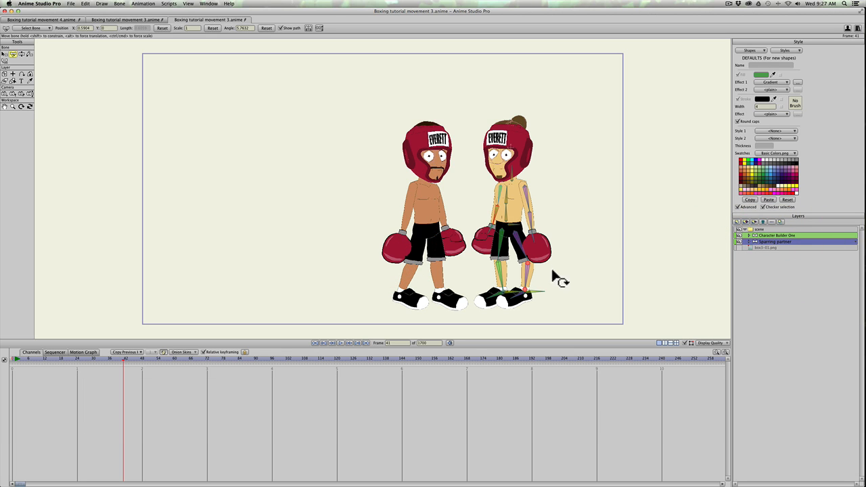
key("t")
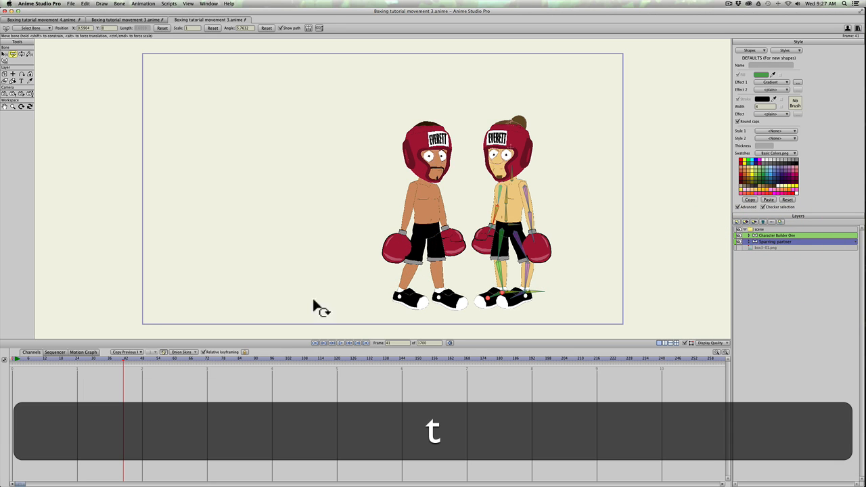
left_click(12, 359)
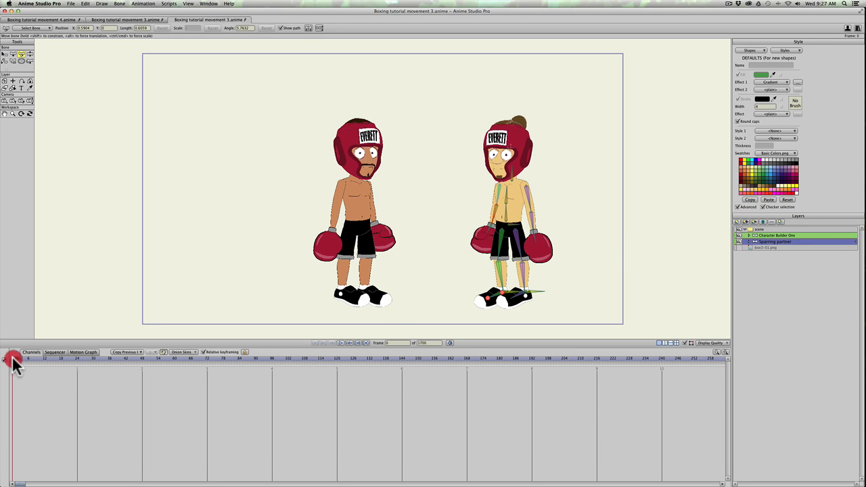
left_click(15, 360)
key("t")
left_click(471, 281)
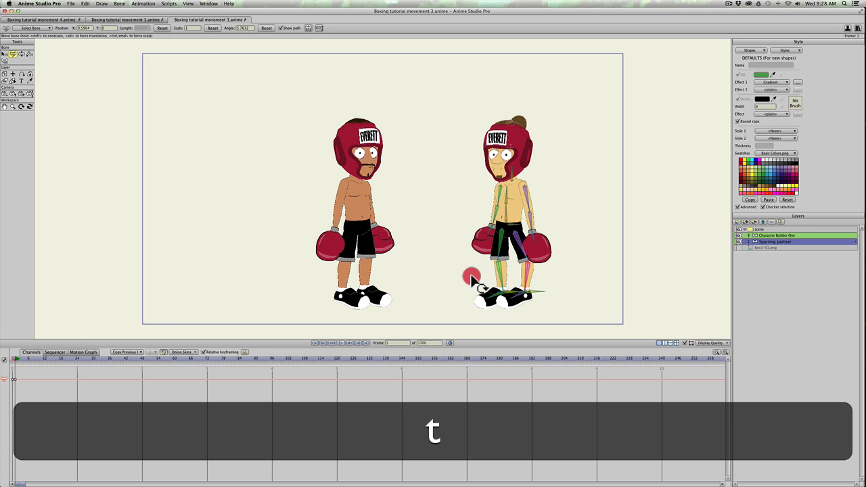
left_click_drag(472, 280, 638, 274)
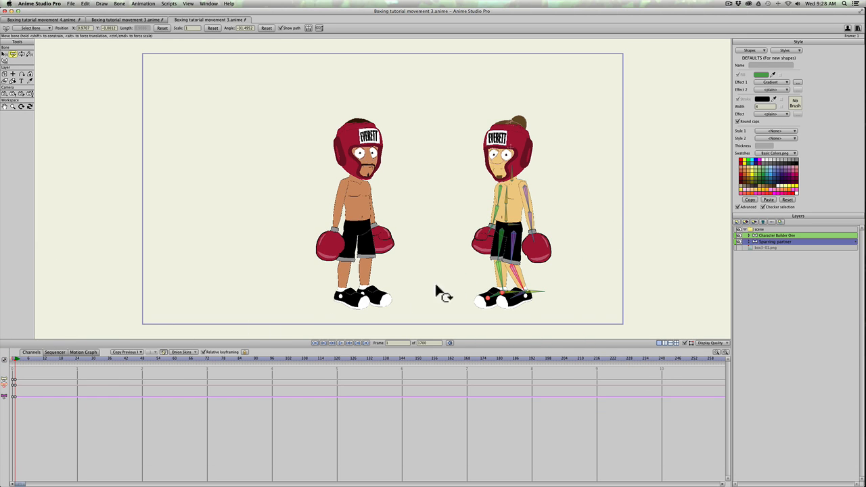
key("t")
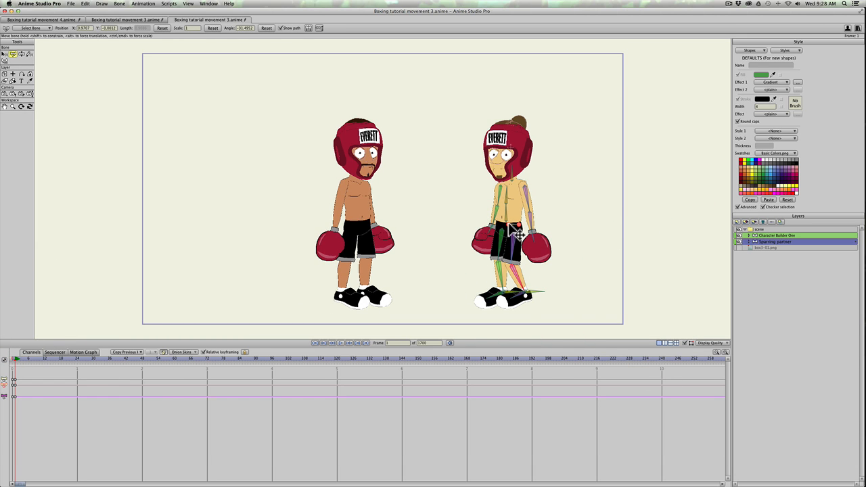
left_click_drag(510, 224, 509, 221)
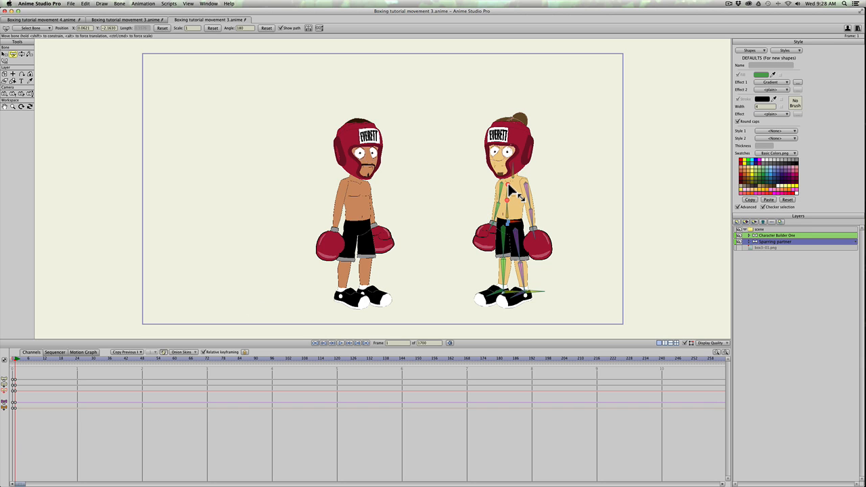
Stretch the sparring partner's upper and lower torso bones at frame 1 to scales of about 1.22 and 1.21.
key("t")
left_click_drag(513, 191, 515, 176)
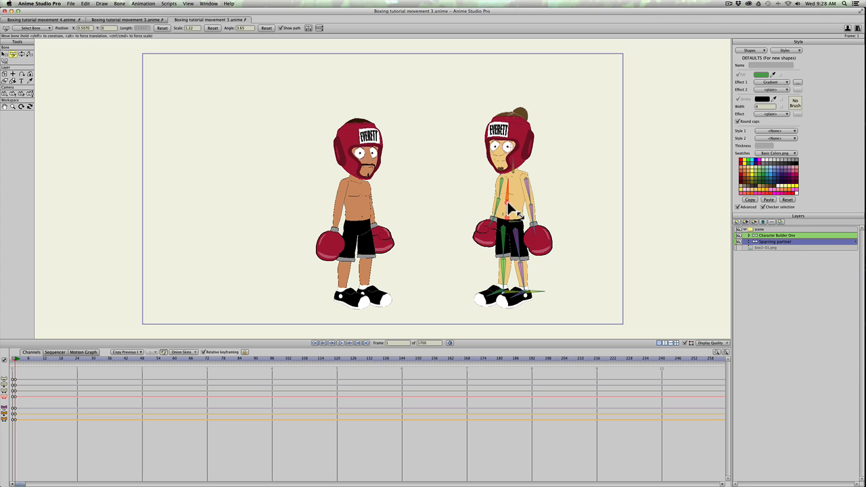
left_click_drag(510, 205, 515, 201)
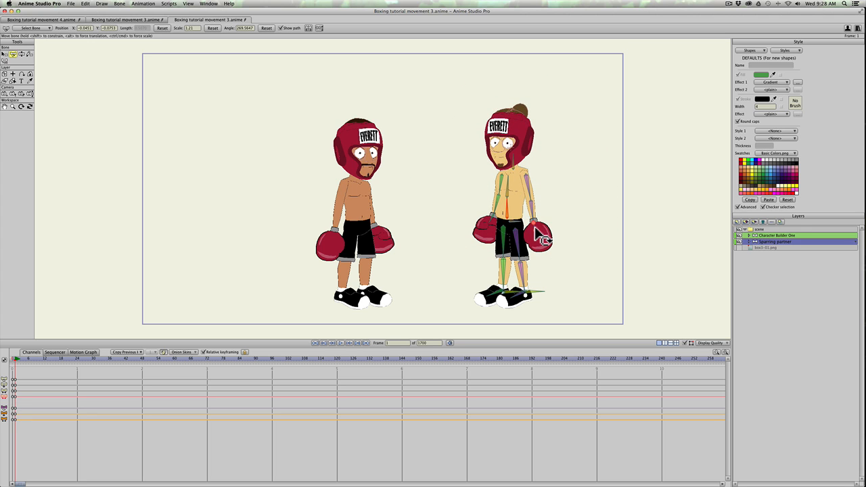
Undo the trial glove movement and lengthen the sparring partner's thigh at frame 1 to scale 1.07.
mouse_move(540, 232)
left_mouse_down()
mouse_move(534, 220)
mouse_move(499, 215)
mouse_move(505, 222)
left_mouse_up()
key("super+z")
left_click(540, 272)
left_click_drag(521, 256, 523, 257)
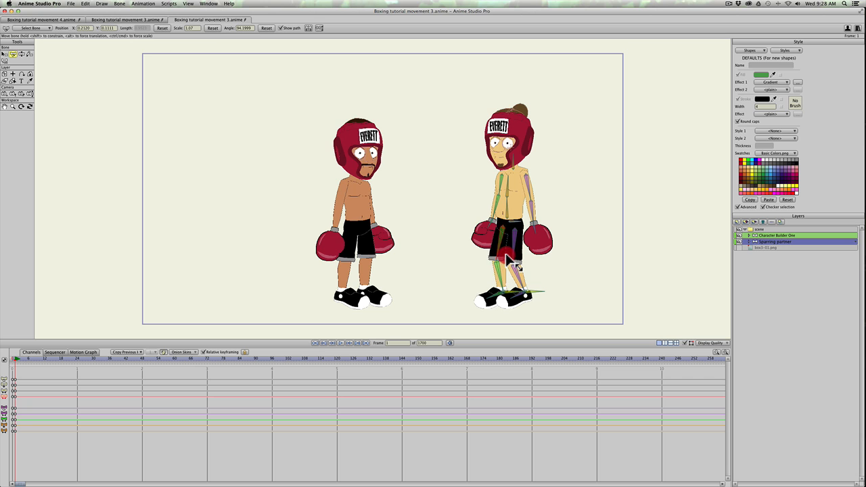
Reposition the sparring partner's front foot target at frame 1 to X about 0.28, Y about -4.41.
left_click(535, 296)
key("t")
left_click_drag(528, 296, 510, 305)
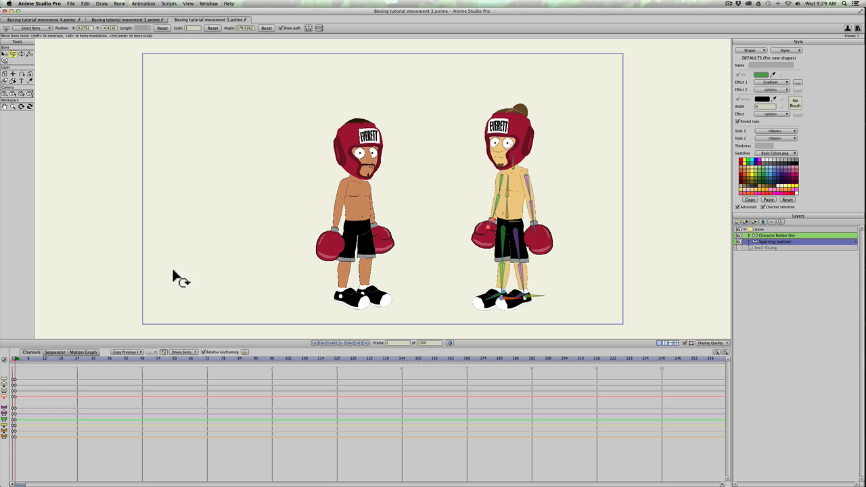
At frame 0, offset the sparring partner's back upper arm bone by X -0.024, Y 0.048 and return to frame 1.
left_click(12, 358)
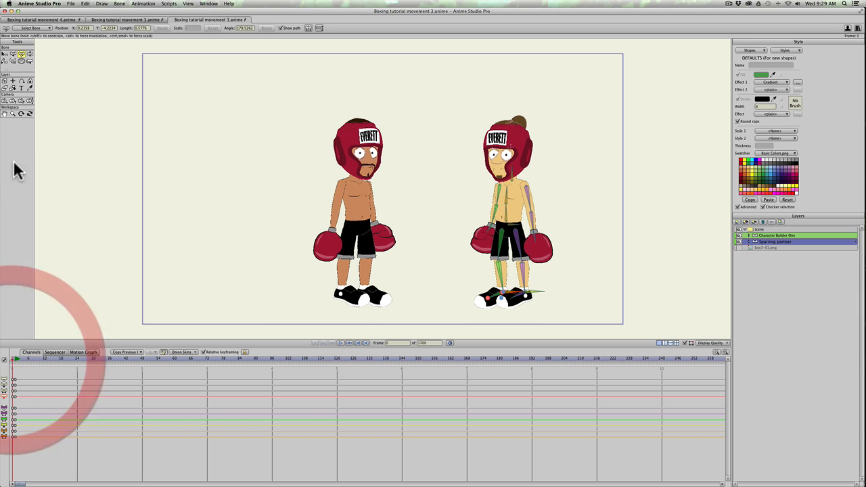
left_click(28, 61)
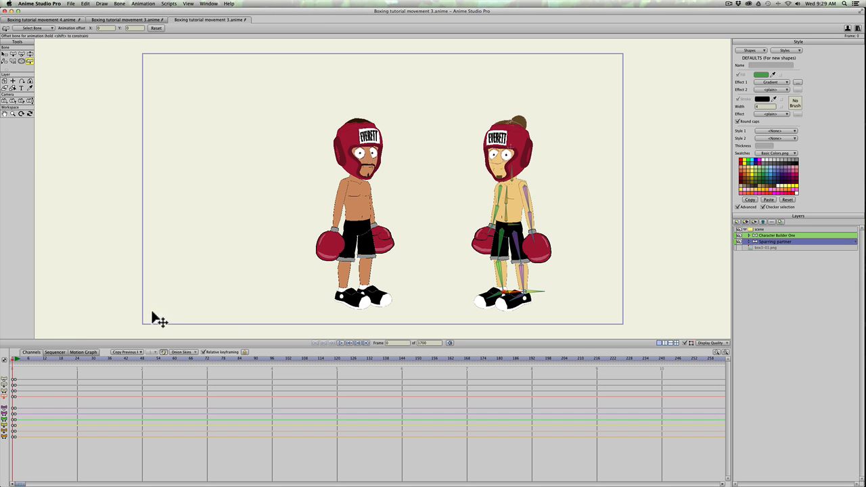
left_click_drag(525, 188, 508, 194)
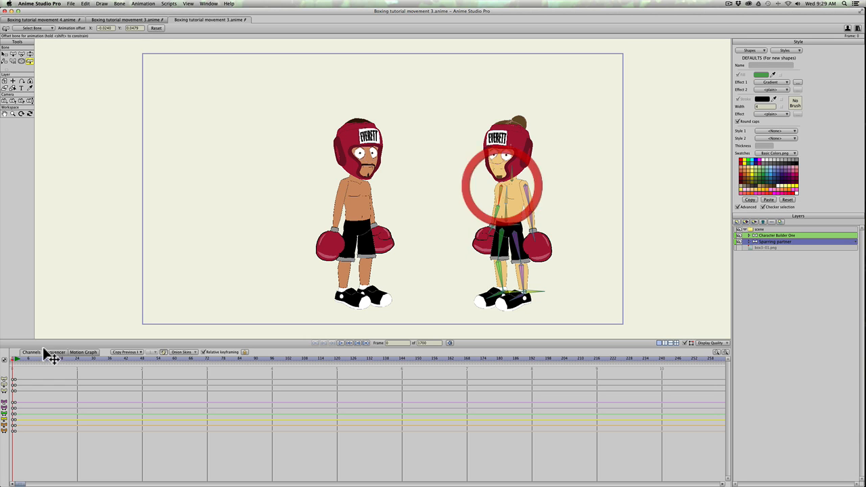
left_click(15, 359)
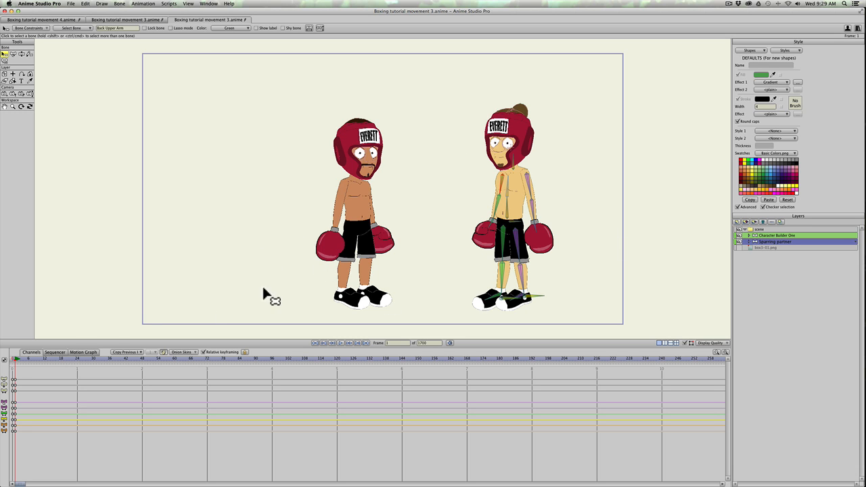
Scrub through the walk, then keyframe all bones of the Character Builder One layer at frame 66.
left_click_drag(22, 359, 194, 344)
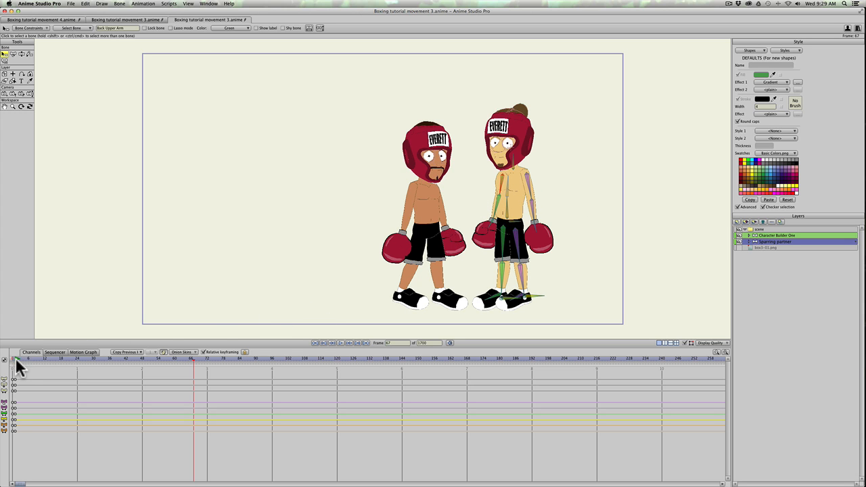
left_click_drag(16, 360, 195, 360)
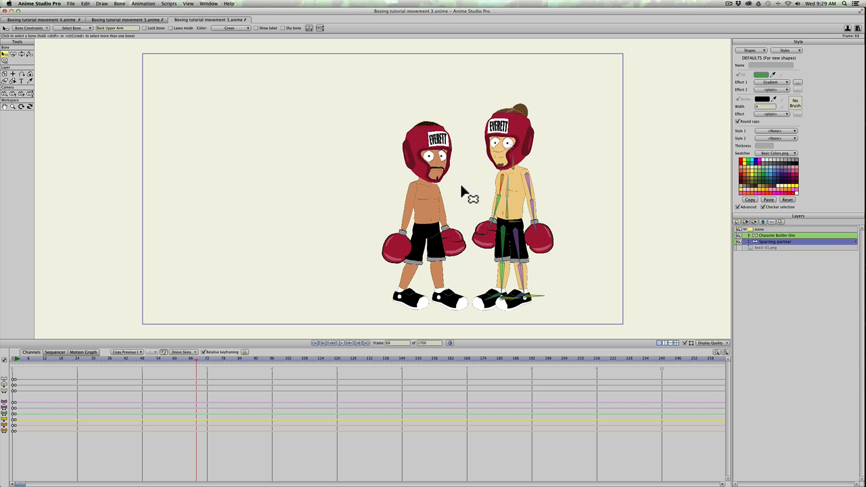
left_click(758, 235)
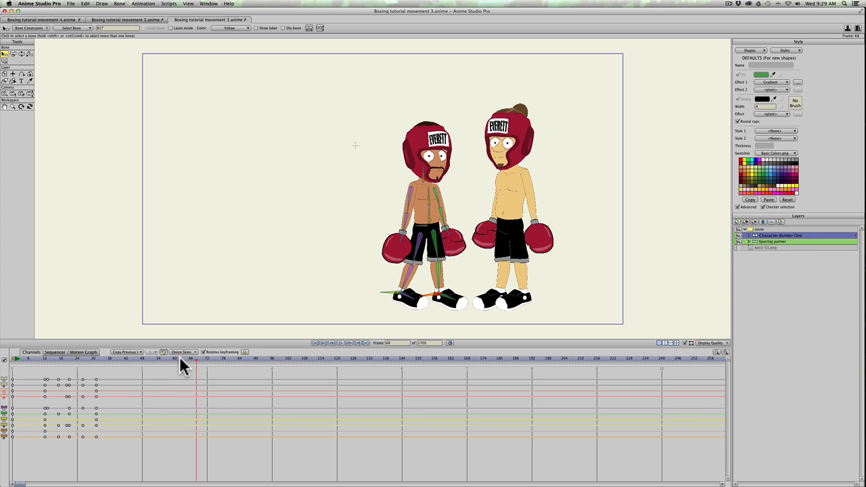
left_click_drag(179, 359, 192, 360)
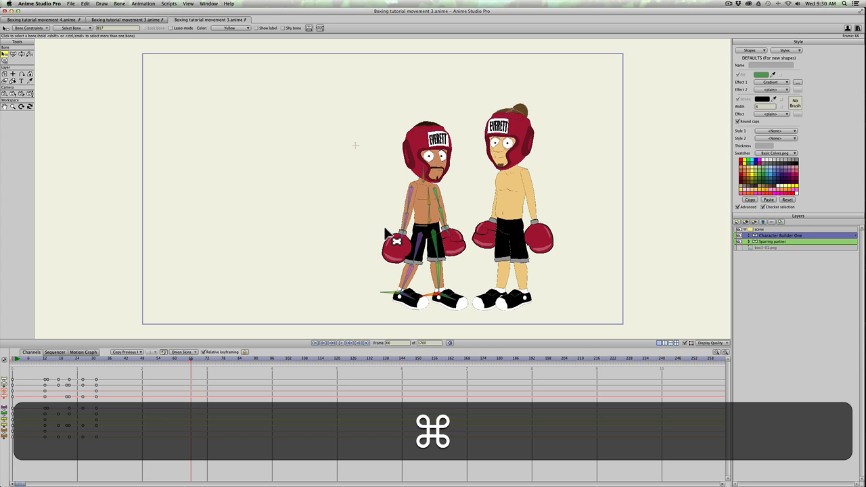
key("super+a")
key("super+f")
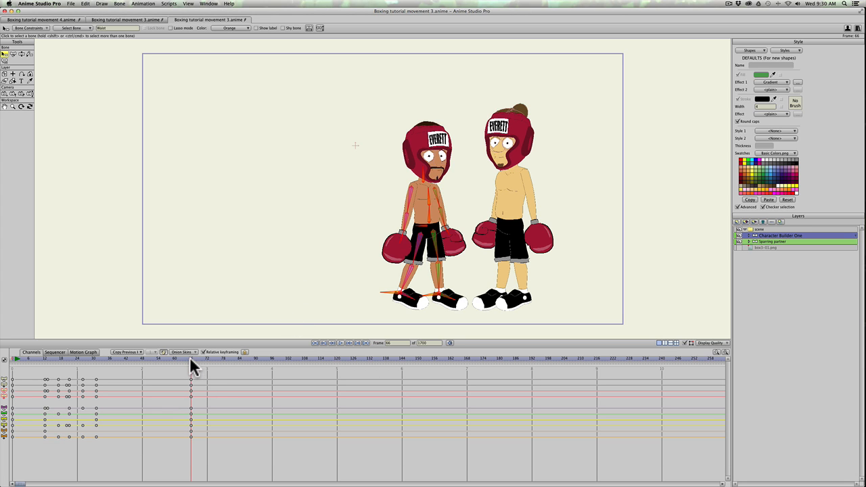
At frame 75, pose the boxer in a lowered wind-up with the hips pulled back and both gloves raised.
left_click_drag(191, 359, 214, 359)
key("z")
left_click_drag(431, 237, 410, 219)
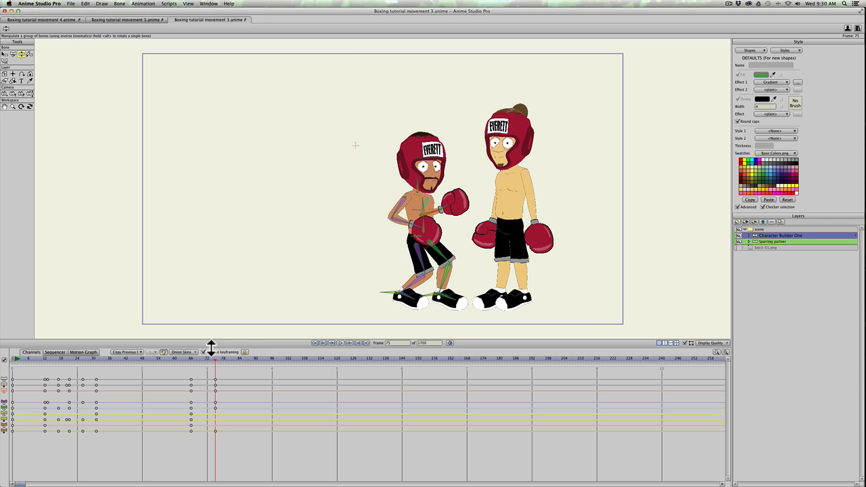
At frame 87, extend the boxer's back arm into a punch at the sparring partner's chin and push the hips forward.
left_click_drag(191, 354, 248, 352)
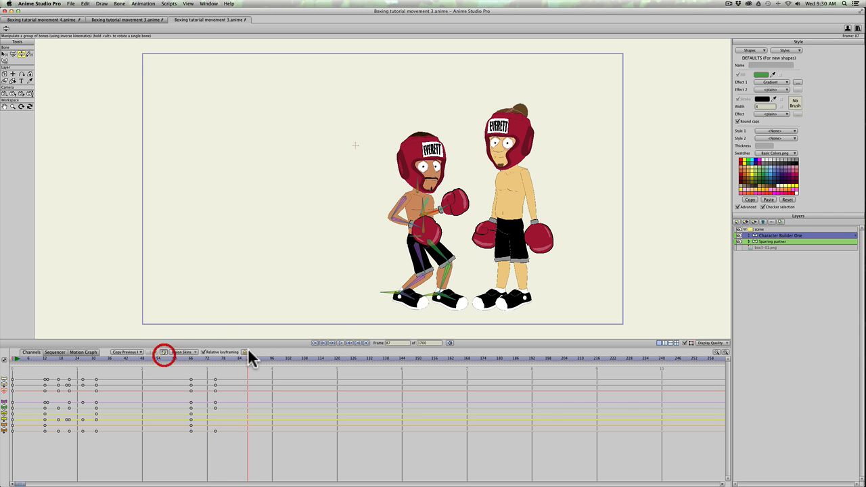
key("z")
left_click_drag(398, 219, 486, 177)
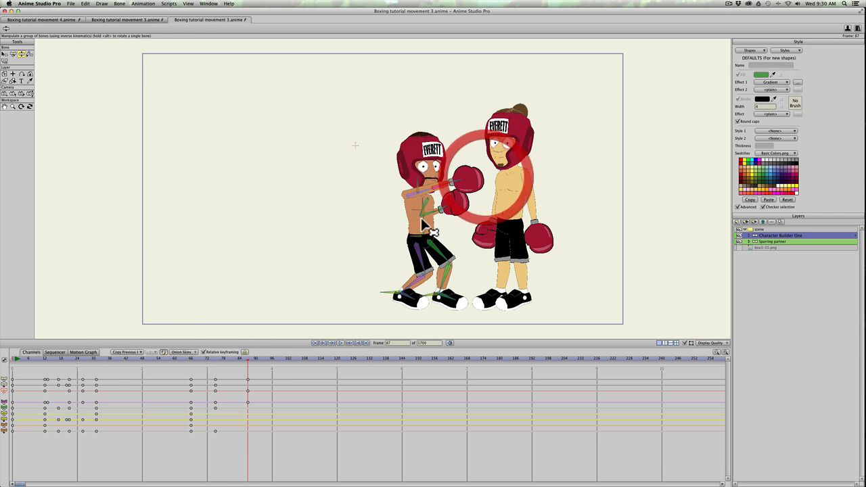
key("z")
left_click_drag(424, 243, 443, 233)
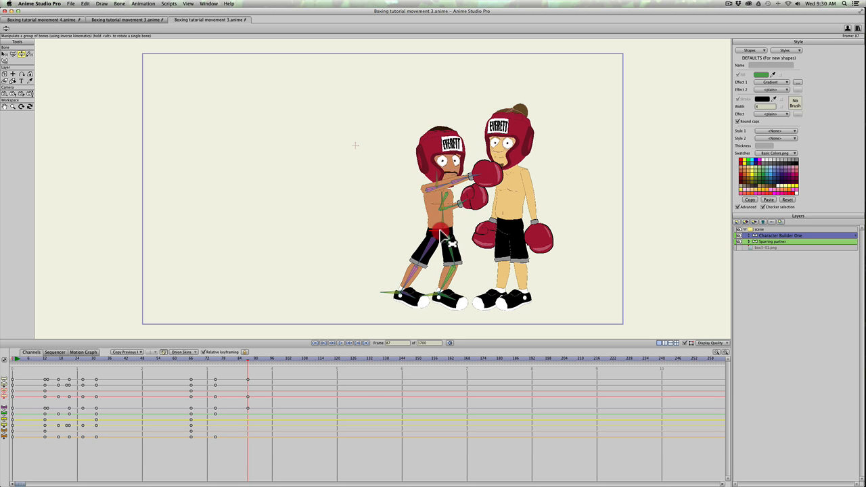
Copy the boxer's wind-up keyframes from frame 75 to frame 81.
left_click_drag(180, 358, 208, 442)
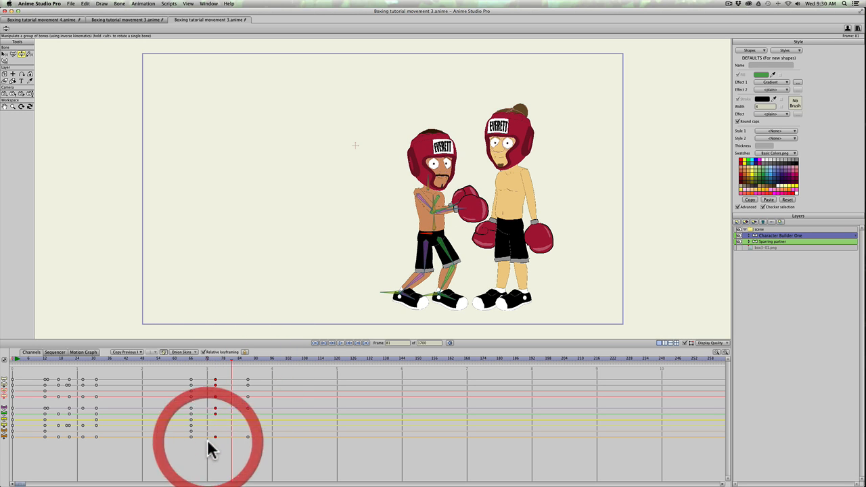
key("super+c")
key("super+v")
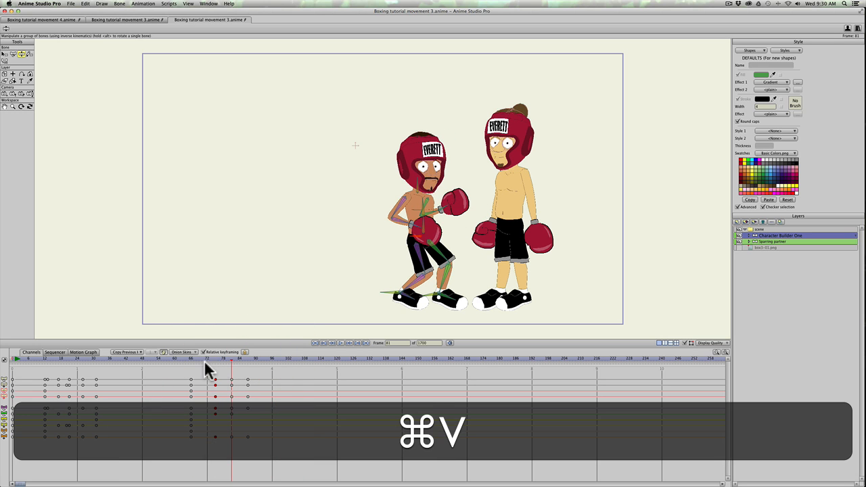
Shift the copied wind-up keys to frame 82 and the punch keys to frame 85, then play the punch.
left_click_drag(189, 357, 251, 438)
left_click_drag(196, 357, 222, 362)
left_click_drag(247, 365, 243, 437)
left_click(251, 370)
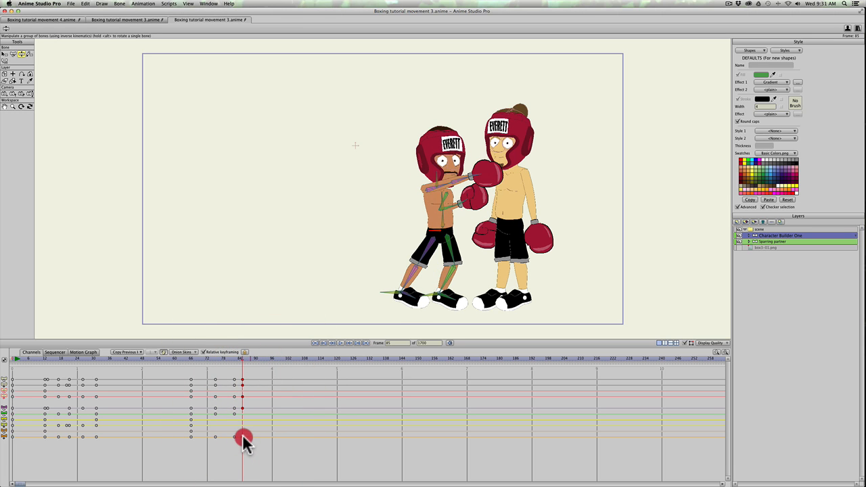
left_click(231, 357)
key("space")
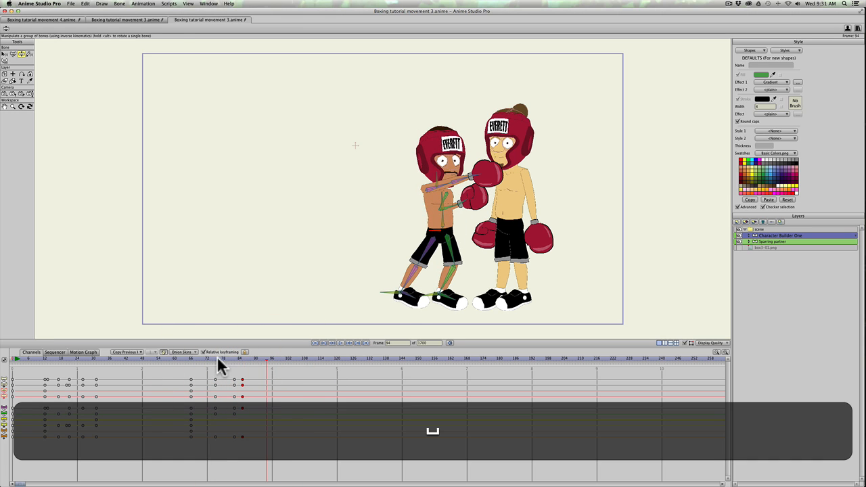
Move the wind-up and punch keys four frames earlier so the wind-up starts at frame 71, and scrub the timing.
left_click(213, 359)
left_click_drag(212, 371, 246, 438)
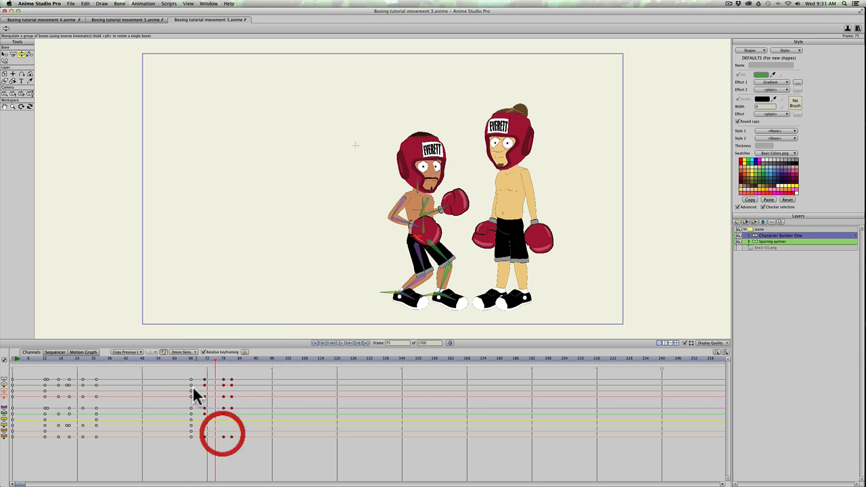
left_click(202, 357)
left_click(217, 359)
mouse_move(218, 358)
left_mouse_down()
mouse_move(236, 359)
mouse_move(217, 362)
left_mouse_up()
Delete the duplicate wind-up keyframes at frame 78.
left_click(222, 394)
left_click_drag(222, 394, 236, 441)
left_click_drag(219, 375, 224, 445)
key("BackSpace")
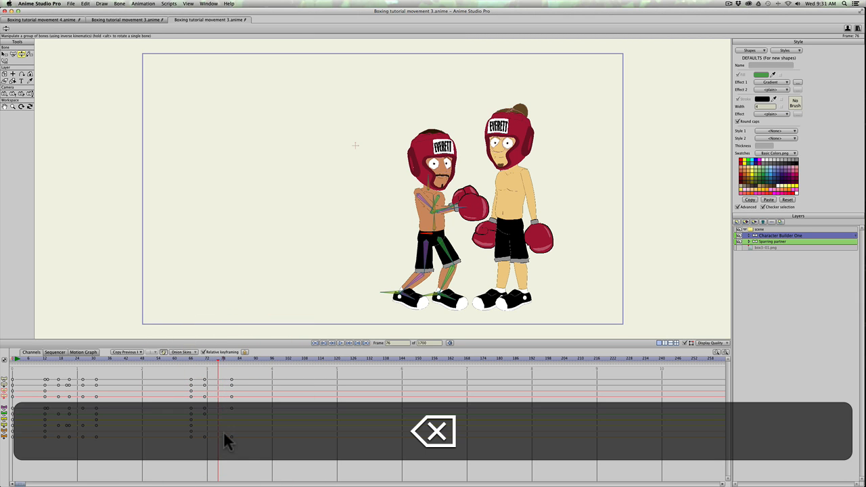
Retime the boxer's punch keys, trying frame 79 and then placing them at frame 84, and scrub the motion.
left_click_drag(195, 356, 207, 379)
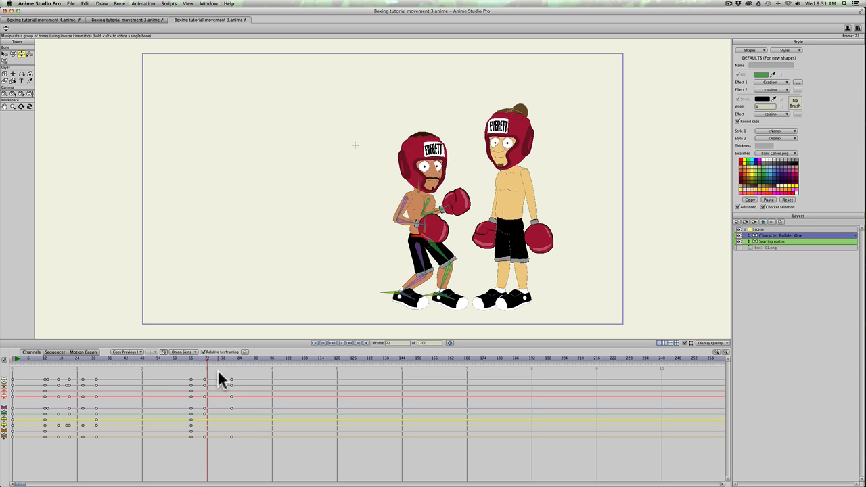
left_click_drag(220, 374, 232, 440)
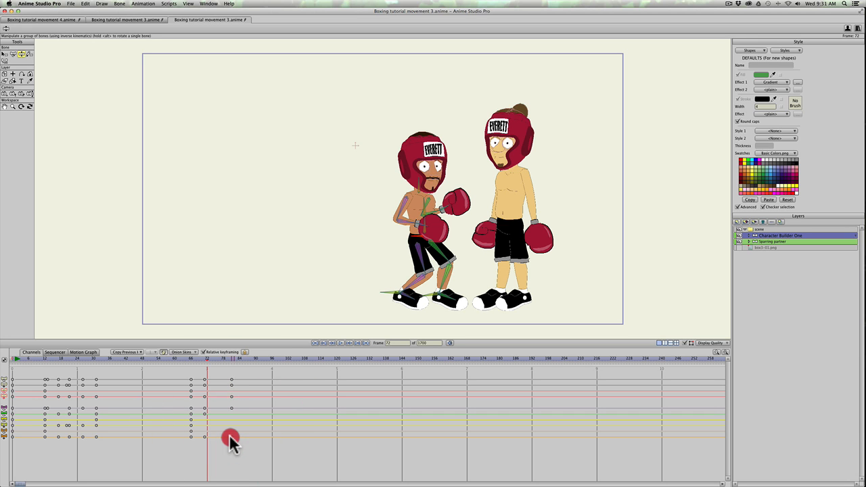
left_click_drag(221, 374, 239, 444)
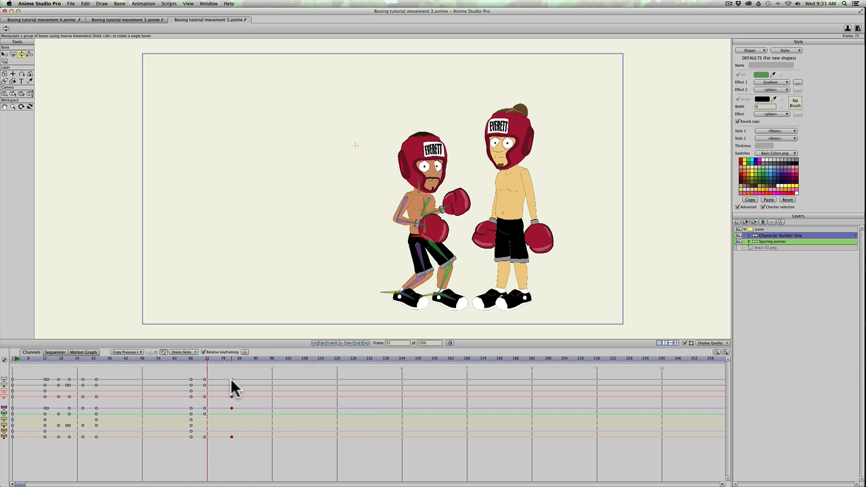
left_click_drag(231, 380, 226, 380)
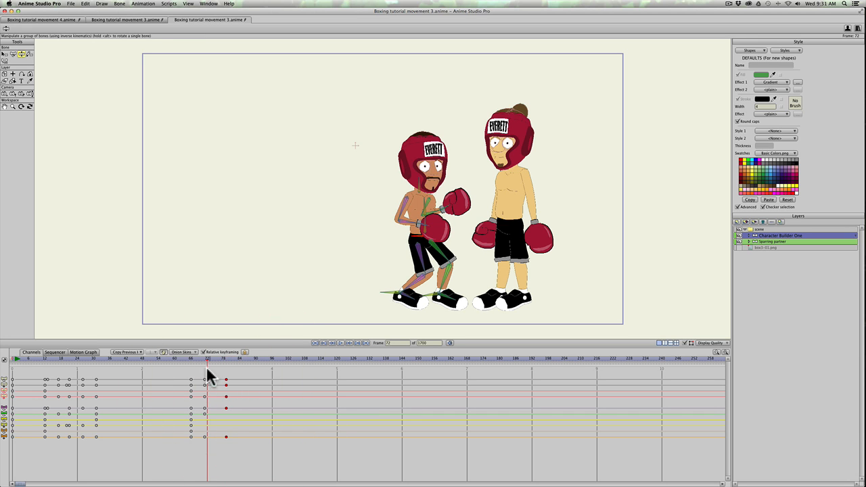
left_click_drag(187, 357, 242, 440)
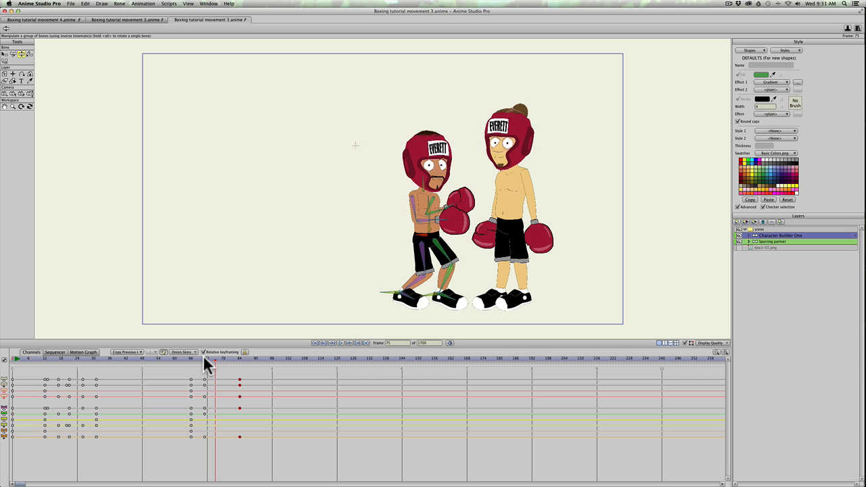
Move the boxer's punch keys earlier to frame 82 and scrub the wind-up and punch.
mouse_move(204, 357)
left_mouse_down()
mouse_move(237, 360)
mouse_move(193, 359)
mouse_move(221, 359)
left_mouse_up()
left_click_drag(229, 374, 234, 439)
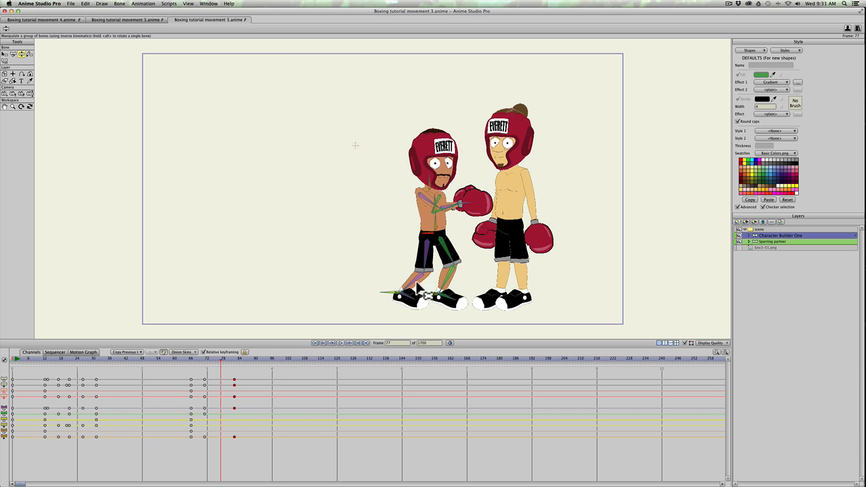
left_click_drag(215, 356, 228, 357)
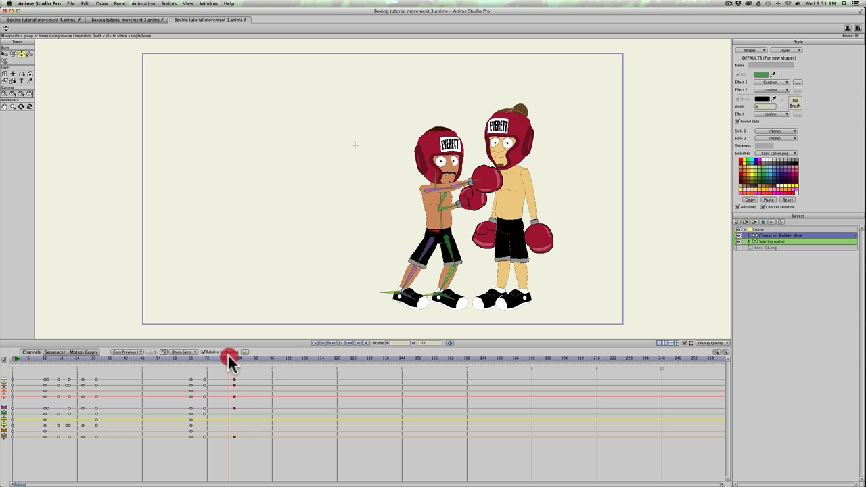
left_click_drag(212, 357, 219, 358)
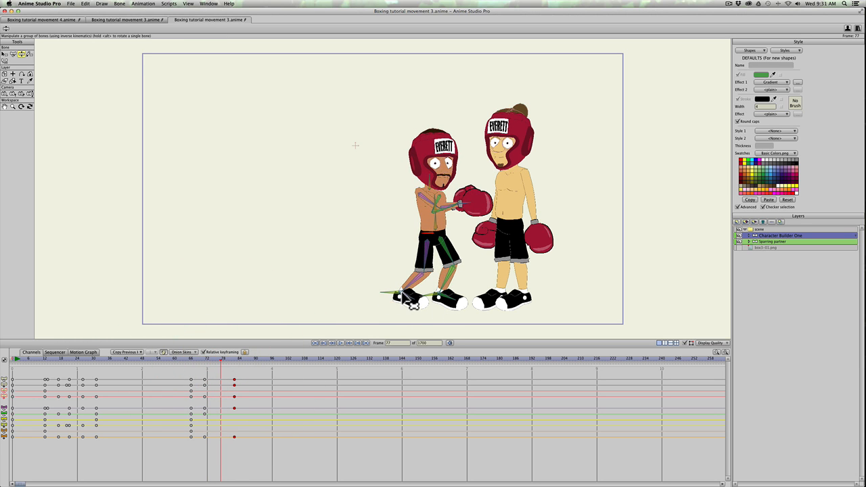
Try shifting the boxer's rear foot bone forward at frame 77 and scrub through the punch.
key("t")
mouse_move(406, 298)
left_mouse_down()
mouse_move(400, 293)
mouse_move(417, 299)
left_mouse_up()
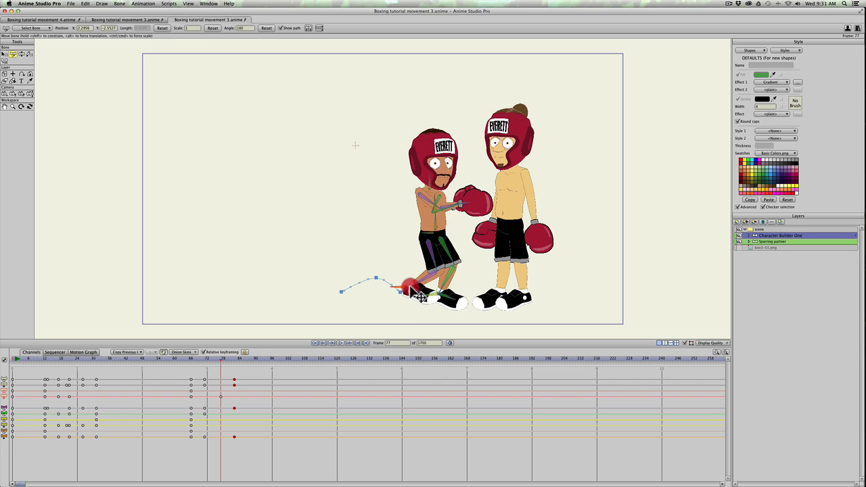
left_click_drag(201, 356, 235, 364)
key("super+z")
Move the boxer's rear foot bone forward and up at frame 82, and rotate the shoe so its heel lifts.
left_click(397, 295)
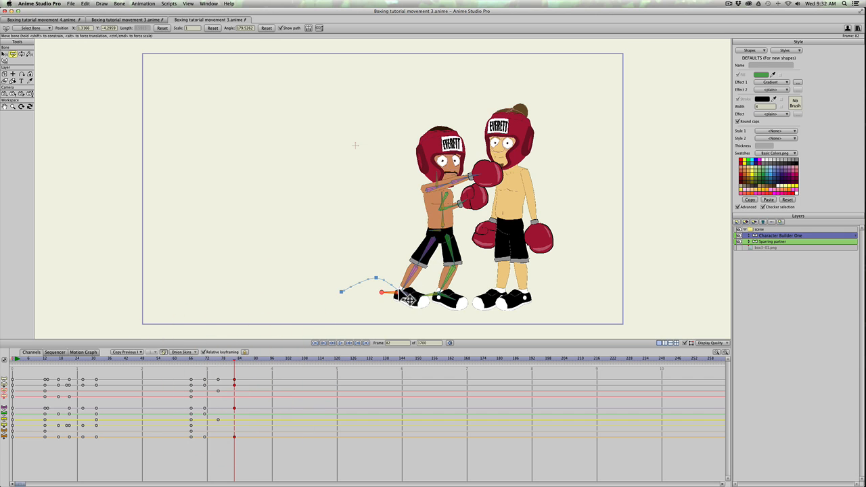
mouse_move(405, 288)
left_mouse_down()
mouse_move(418, 295)
mouse_move(415, 284)
left_mouse_up()
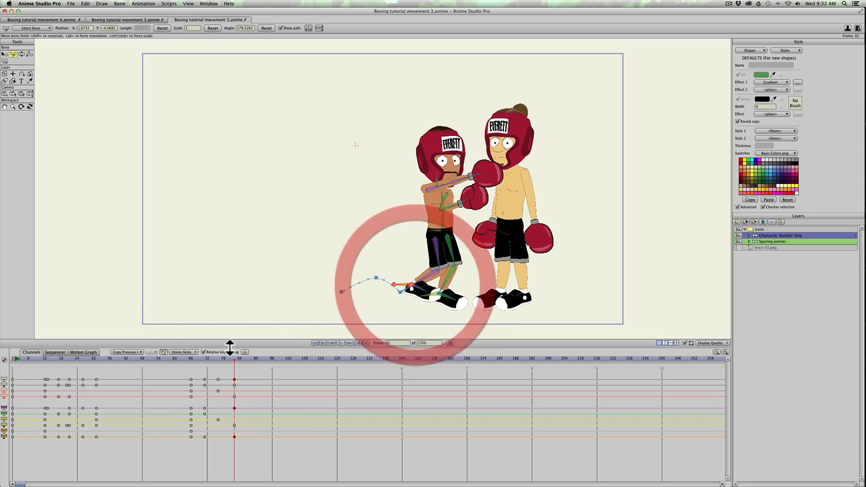
left_click(219, 359)
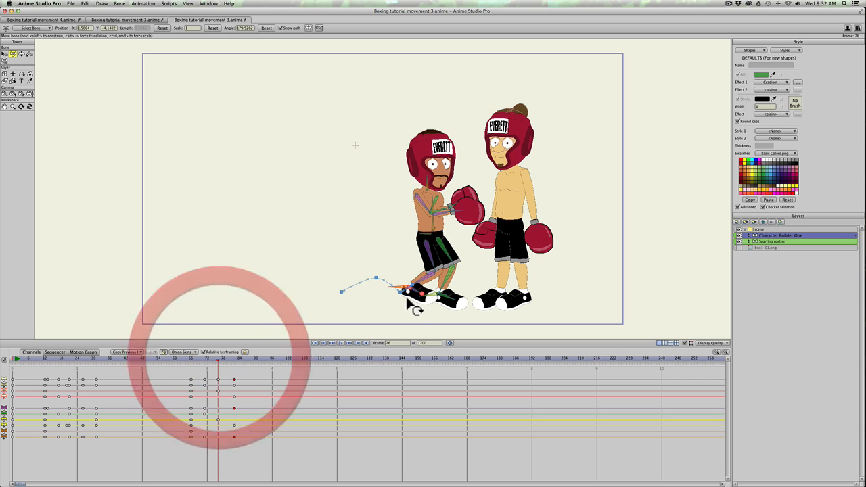
left_click(411, 290)
left_click(235, 358)
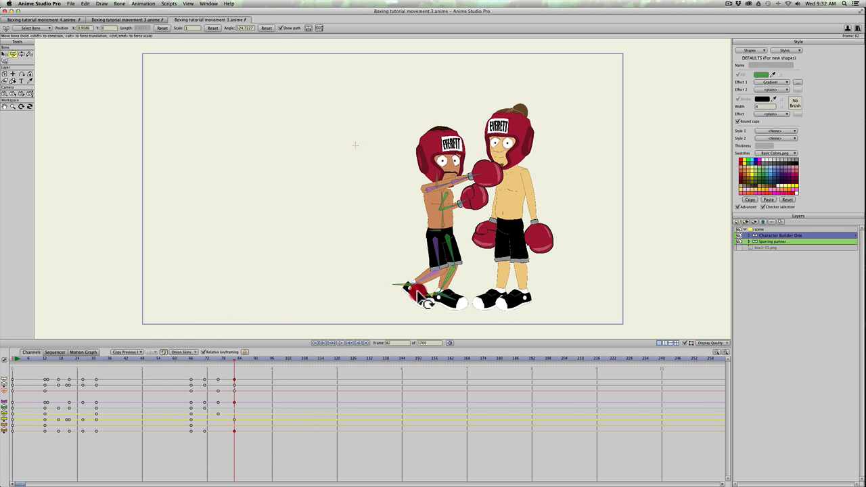
left_click(438, 215)
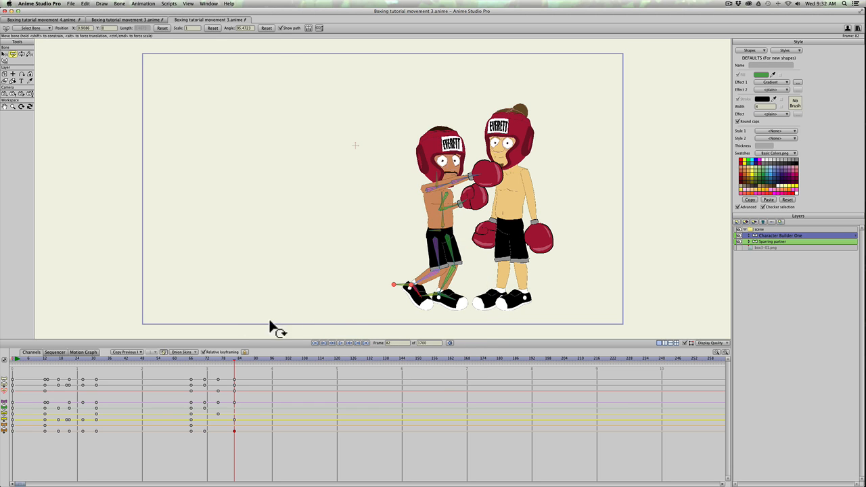
Scrub through the punch, and freeze the pose of all the boxer's bones at frame 82.
left_click_drag(190, 359, 255, 363)
key("z")
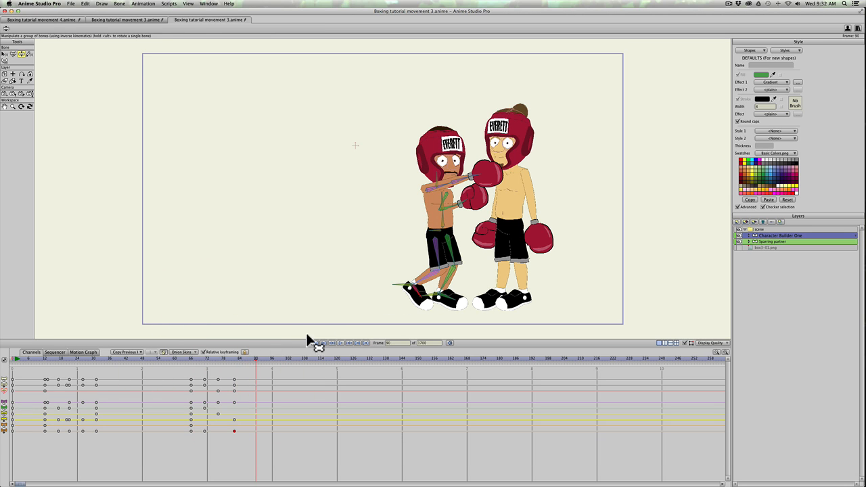
left_click(234, 358)
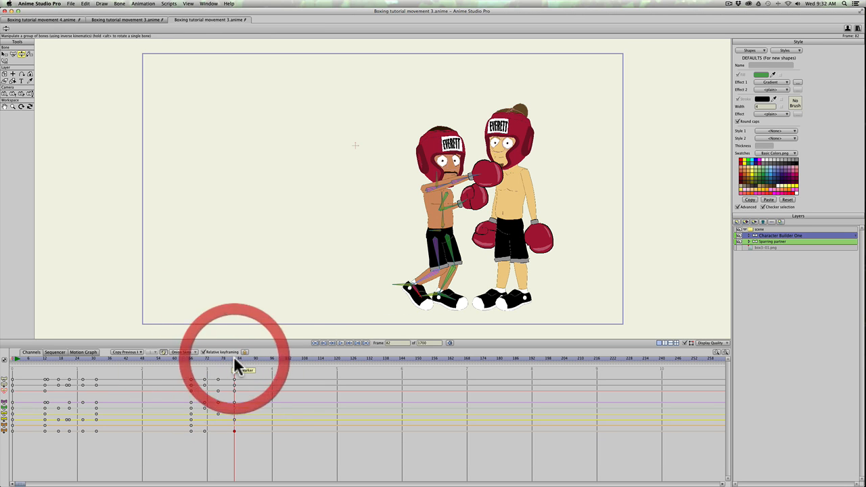
key("super+a")
key("super+f")
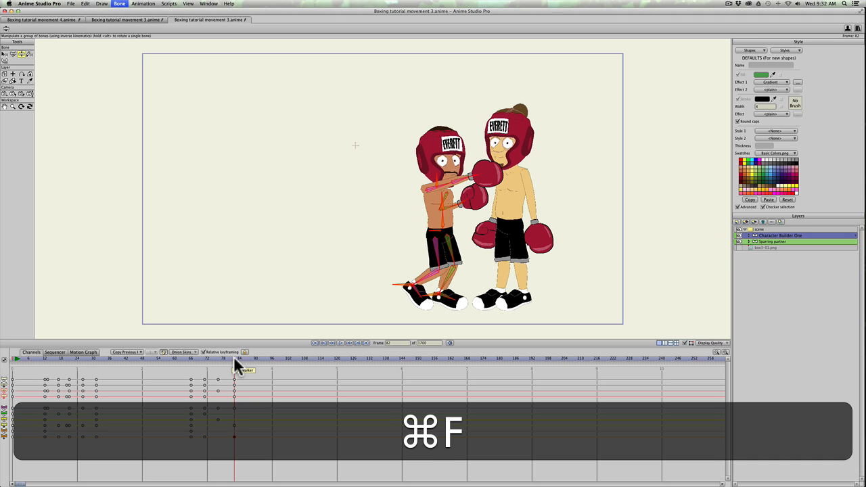
At frame 90, bring the punching boxer's rear foot forward and raise his hips into an upright stance.
left_click_drag(223, 358, 255, 363)
key("z")
mouse_move(413, 291)
left_mouse_down()
mouse_move(435, 295)
mouse_move(423, 294)
left_mouse_up()
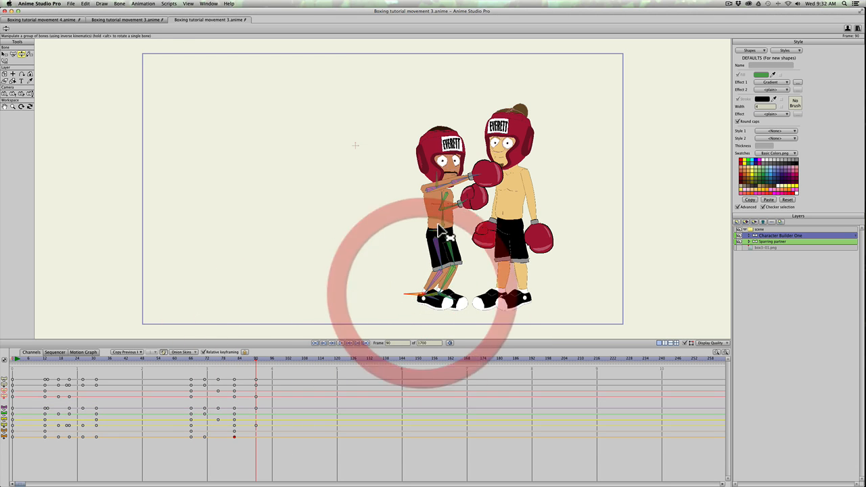
left_click(440, 232)
key("t")
left_click_drag(440, 232, 438, 226)
Pull both of the punching boxer's arms back into a guard position at frame 90 and review the motion.
left_click(453, 179)
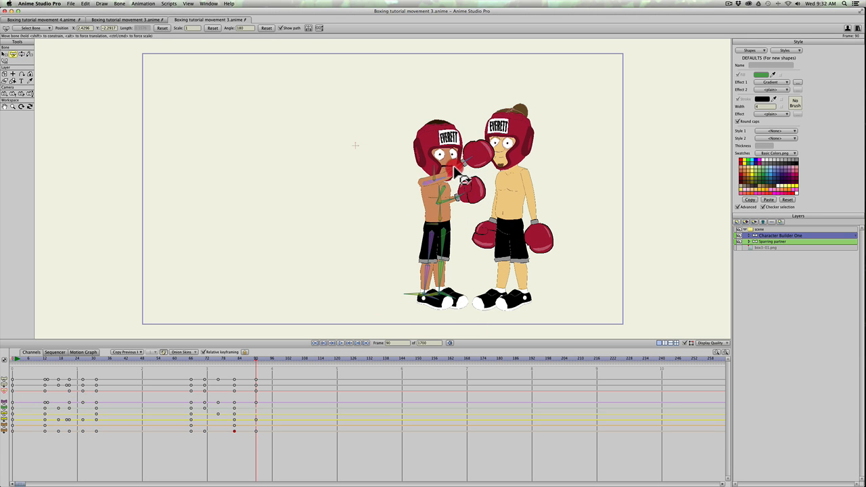
key("z")
mouse_move(463, 178)
left_mouse_down()
mouse_move(427, 230)
mouse_move(458, 185)
left_mouse_up()
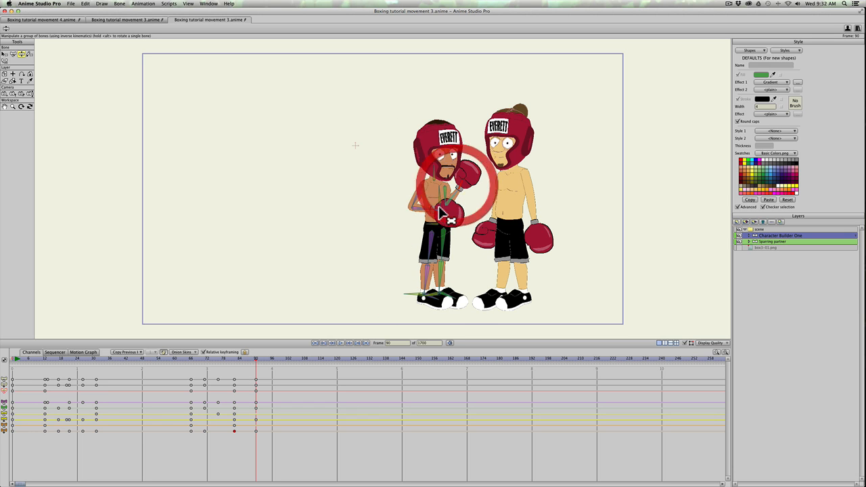
left_click_drag(441, 214, 426, 209)
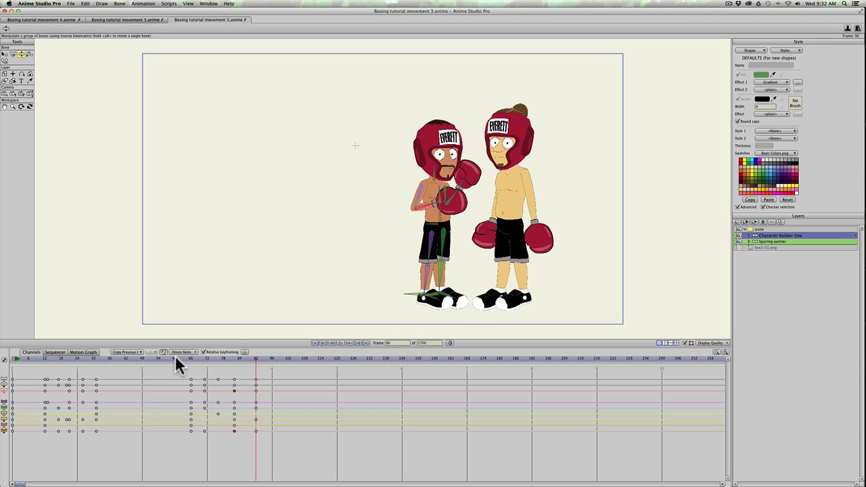
left_click_drag(175, 357, 264, 356)
Set a keyframe for all bones of the Sparring partner layer at frame 66.
mouse_move(181, 356)
left_mouse_down()
mouse_move(164, 357)
mouse_move(207, 357)
mouse_move(192, 357)
left_mouse_up()
left_click(767, 235)
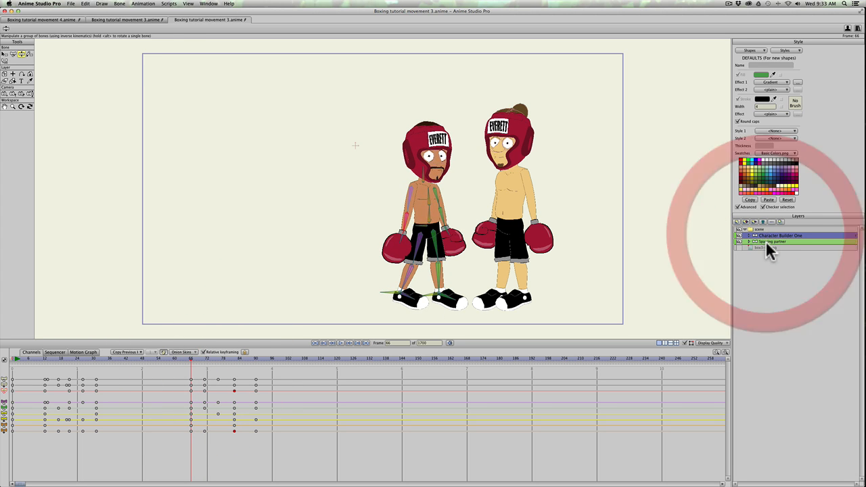
left_click(766, 242)
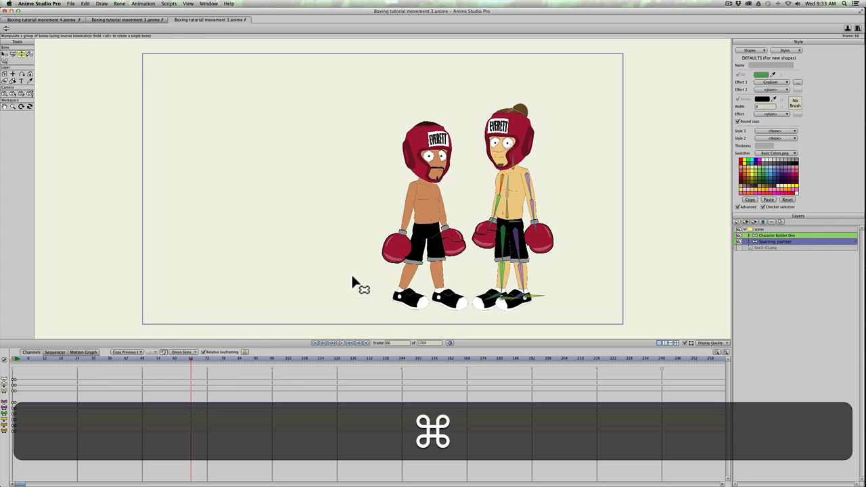
key("super+a")
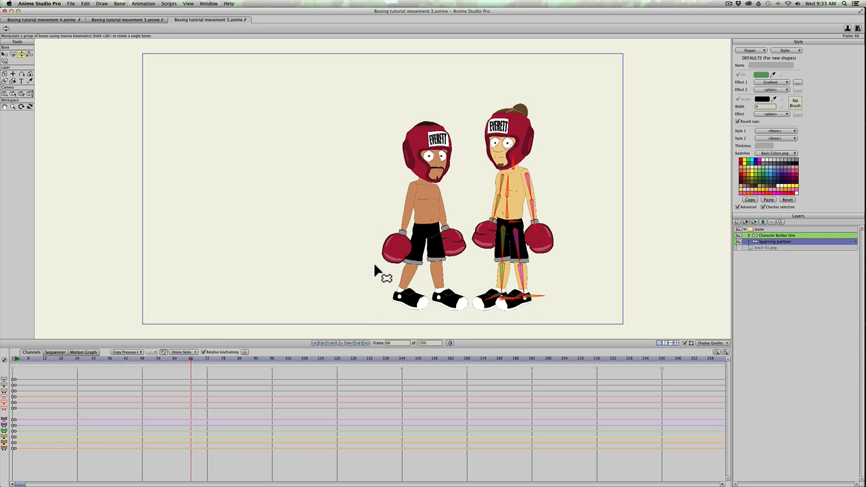
key("super+a")
key("super+f")
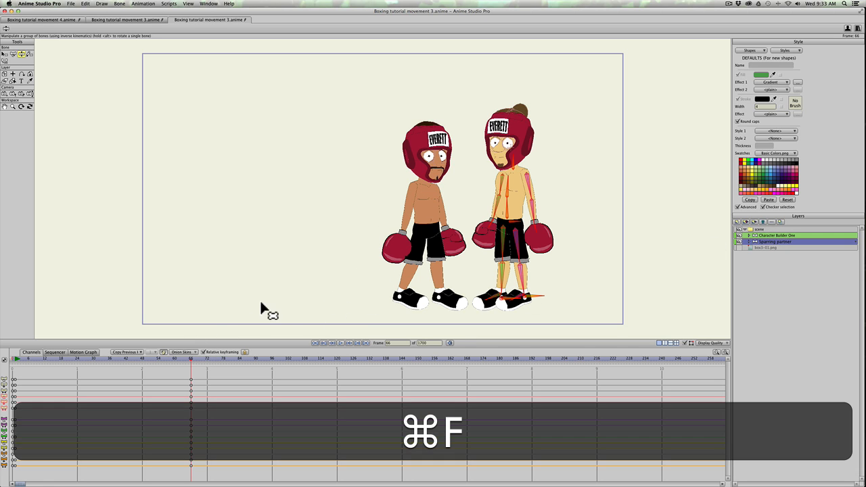
At frame 73, raise both of the sparring partner's gloves into a guard position.
left_click_drag(199, 358, 208, 359)
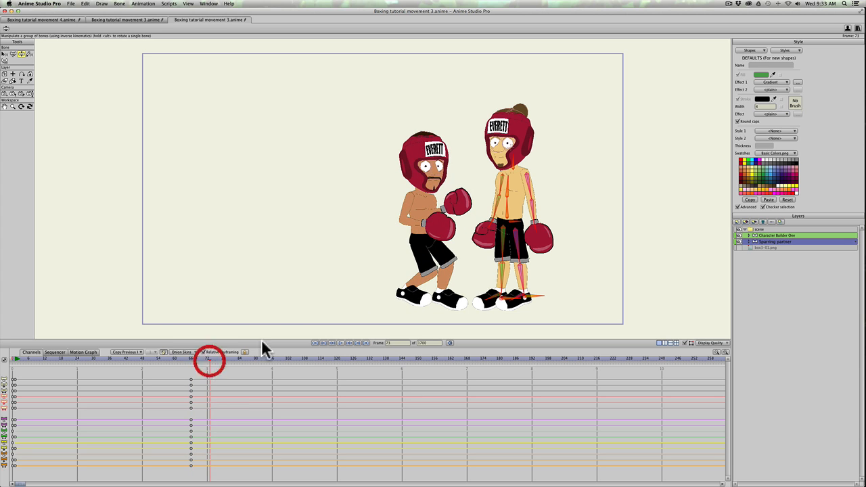
key("z")
left_click_drag(500, 215, 485, 179)
left_click(486, 180)
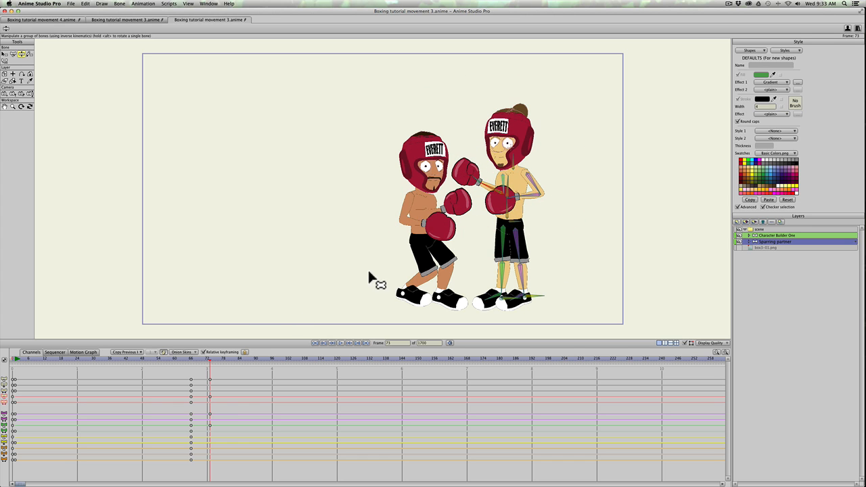
At frame 73, lower the sparring partner's body toward his opponent so that his knees bend.
mouse_move(187, 356)
left_mouse_down()
mouse_move(236, 357)
mouse_move(183, 360)
mouse_move(191, 360)
left_mouse_up()
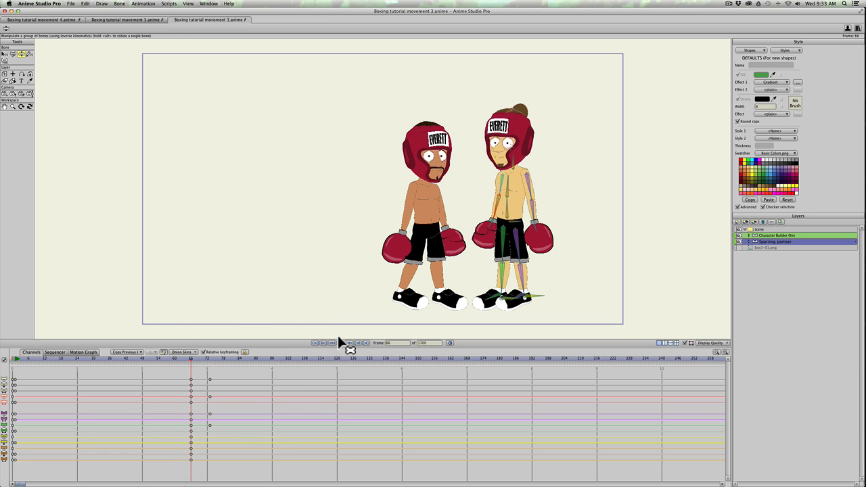
left_click(210, 358)
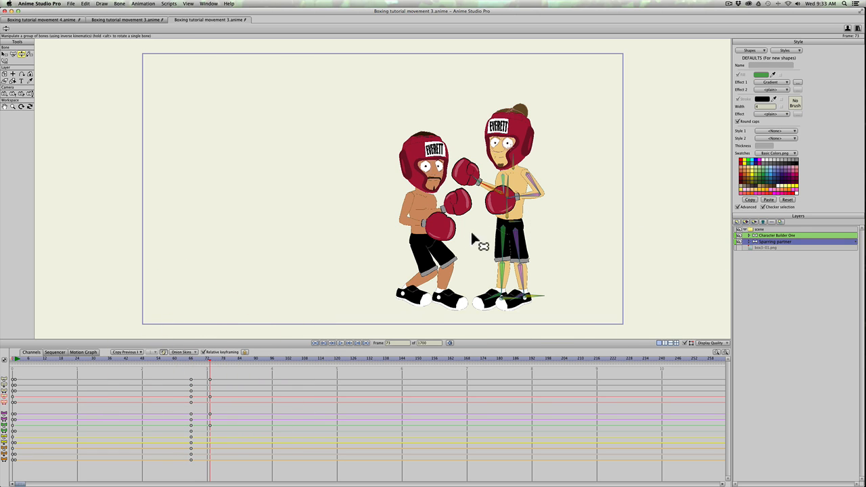
key("z")
left_click_drag(517, 230, 504, 195)
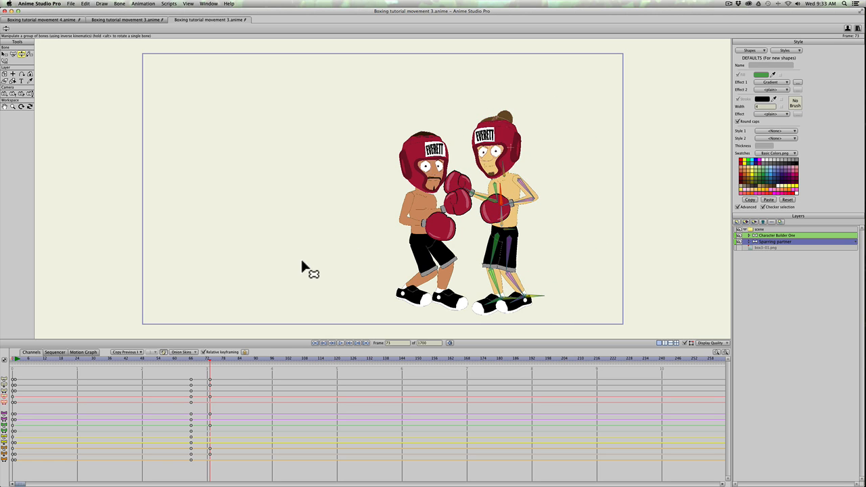
Step through the punch to frame 80 and set a keyframe there for all of the sparring partner's bones.
left_click_drag(178, 357, 196, 362)
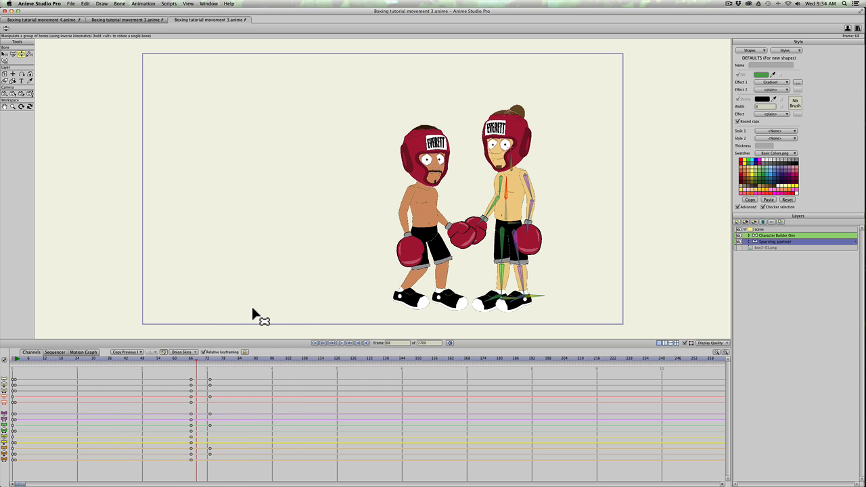
key("Right")
key("Right")
key("Right")
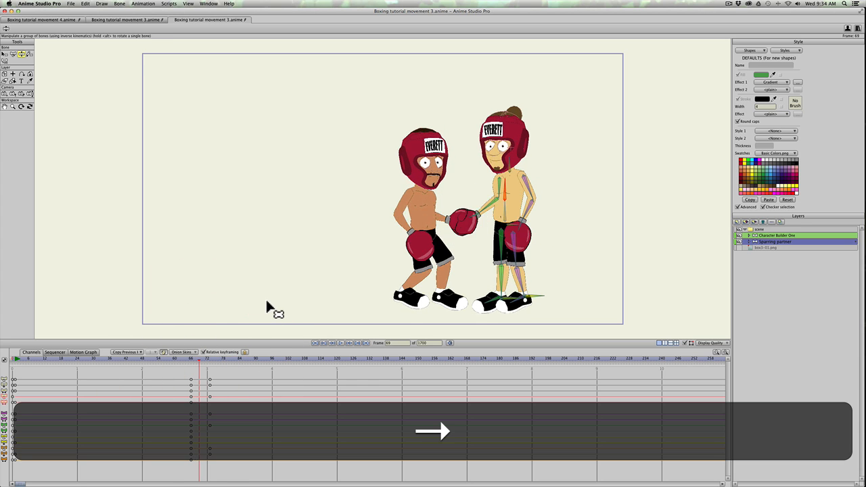
key("Right")
key("Right")
key("Right")
key("Right")
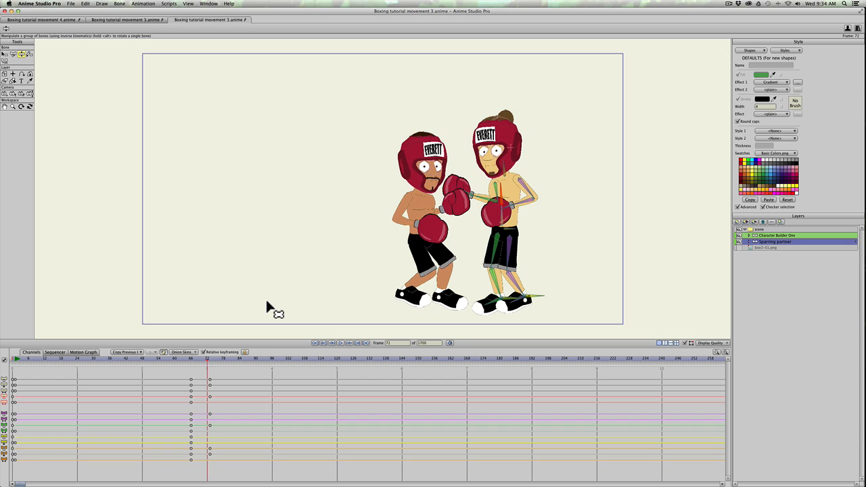
key("Right")
key("Right")
key("Right")
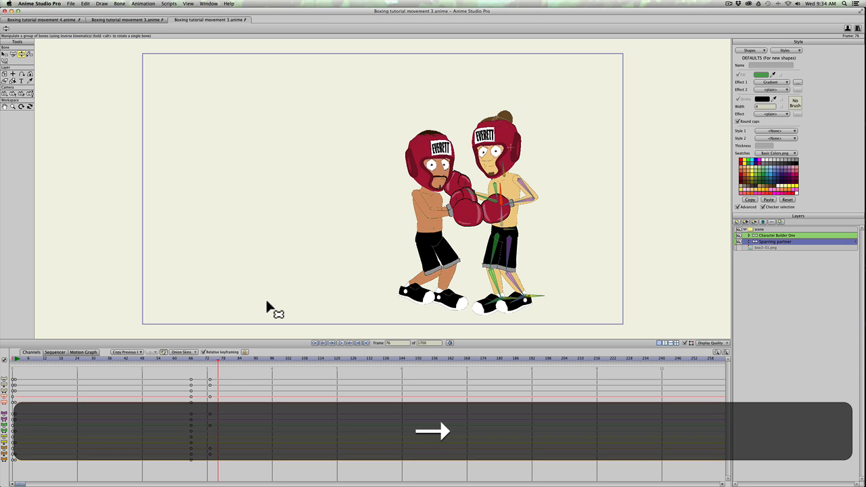
key("Right")
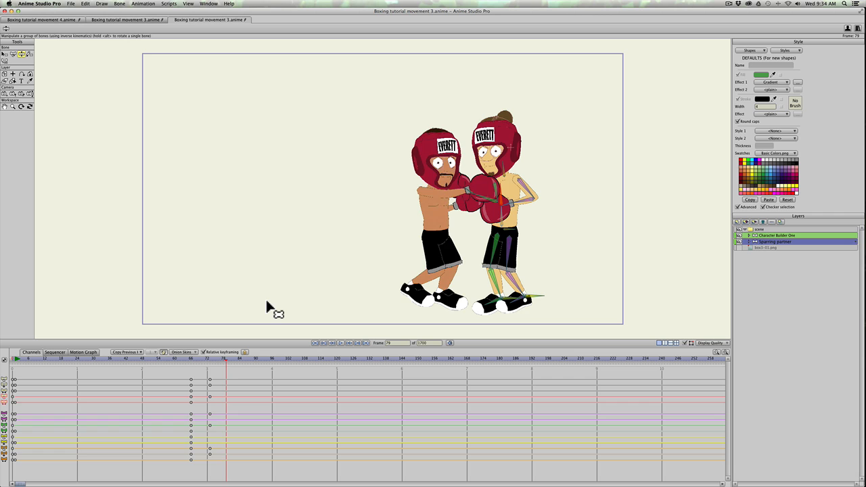
key("Right")
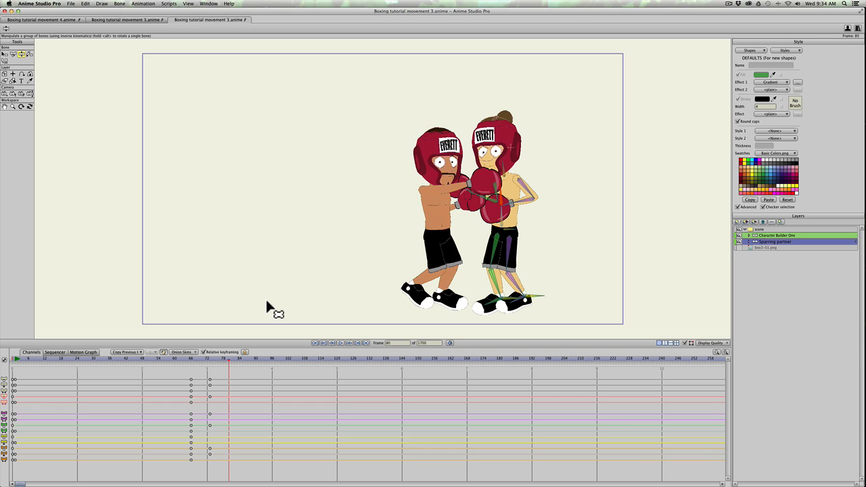
key("super+a")
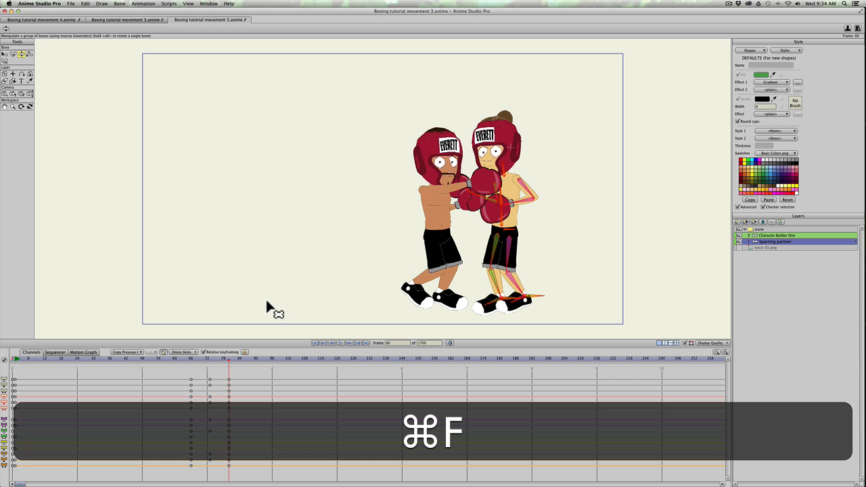
At frame 84, tilt the sparring partner's torso and head backward and lower his gloves to pose the recoil.
left_click_drag(225, 356, 240, 357)
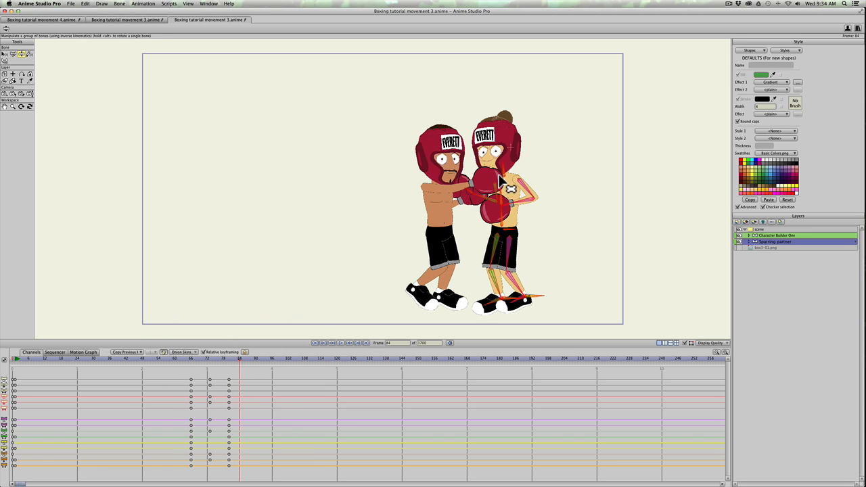
left_click_drag(499, 174, 518, 200)
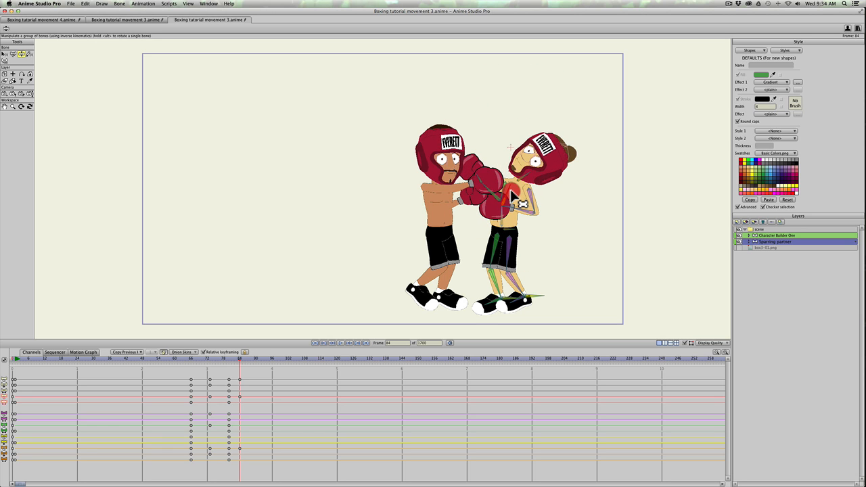
left_click(511, 191)
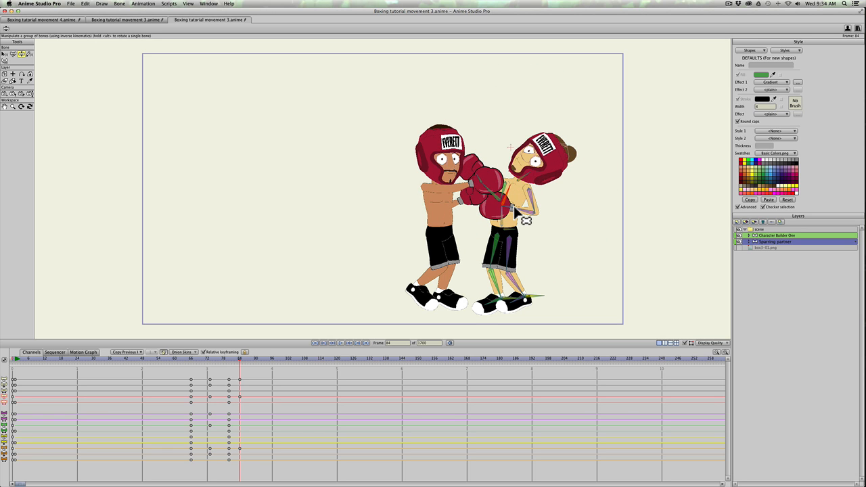
left_click_drag(513, 208, 499, 215)
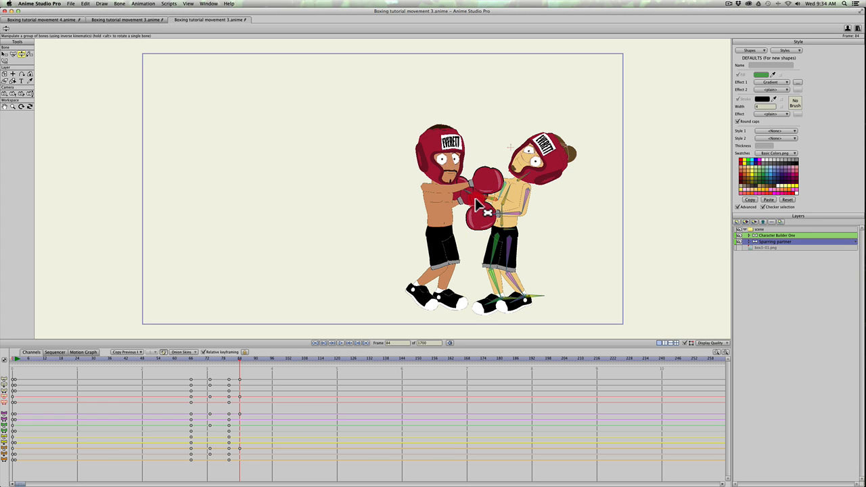
Shift the sparring partner's hips backward, away from the punch, at frame 84.
left_click_drag(189, 358, 239, 359)
key("t")
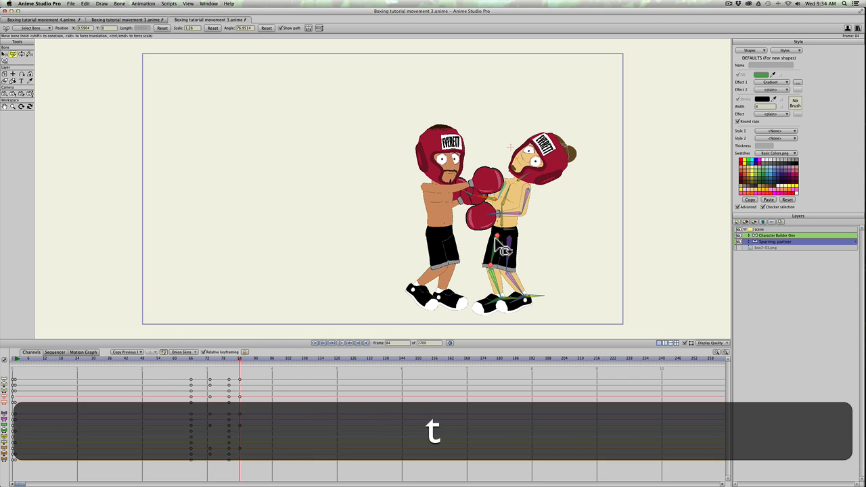
left_click_drag(508, 228, 524, 231)
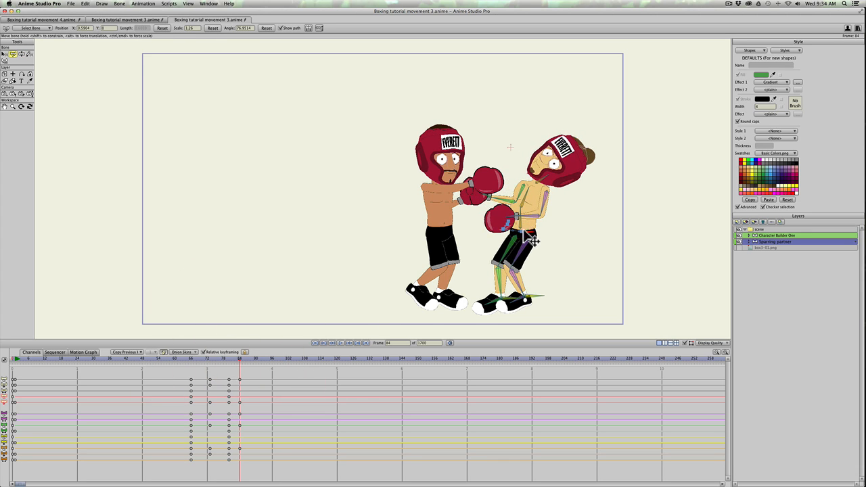
Play back the punch and recoil from before frame 66 to check the timing of the reaction.
left_click_drag(190, 358, 294, 359)
left_click_drag(223, 359, 170, 358)
key("space")
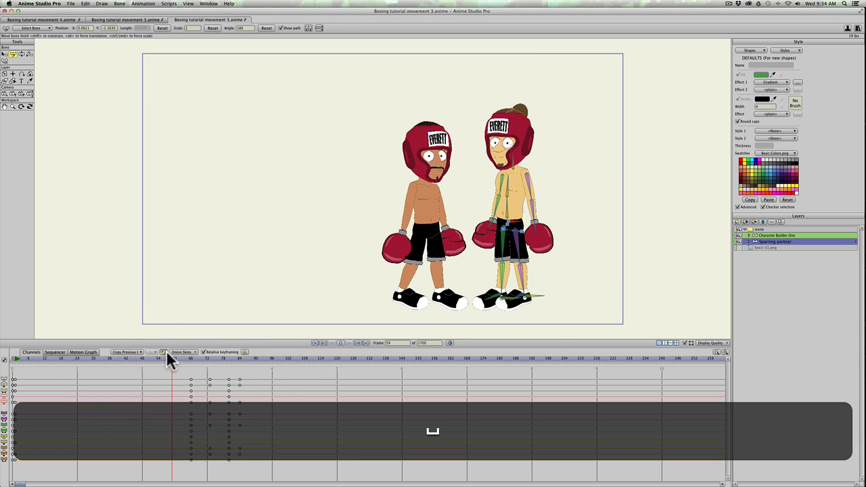
key("space")
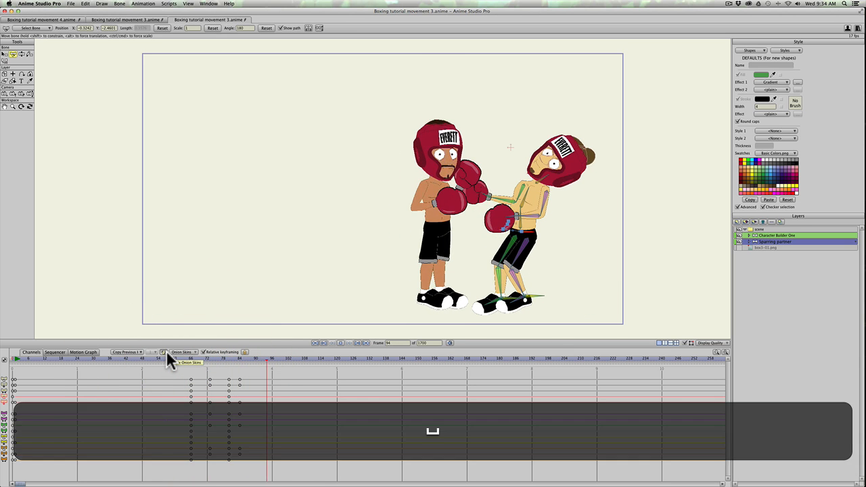
left_click(173, 358)
key("space")
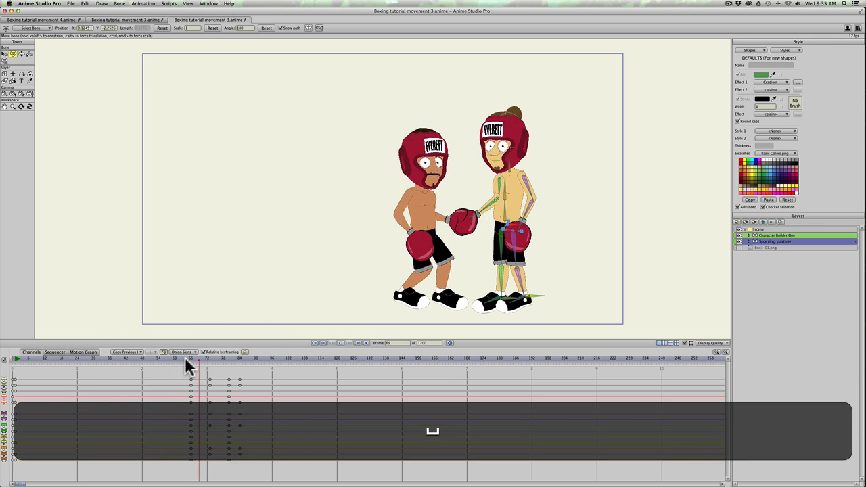
key("space")
Move the sparring partner's frame 84 recoil keyframes one frame earlier to frame 83 and review the motion.
left_click_drag(261, 377, 236, 384)
left_click(237, 455)
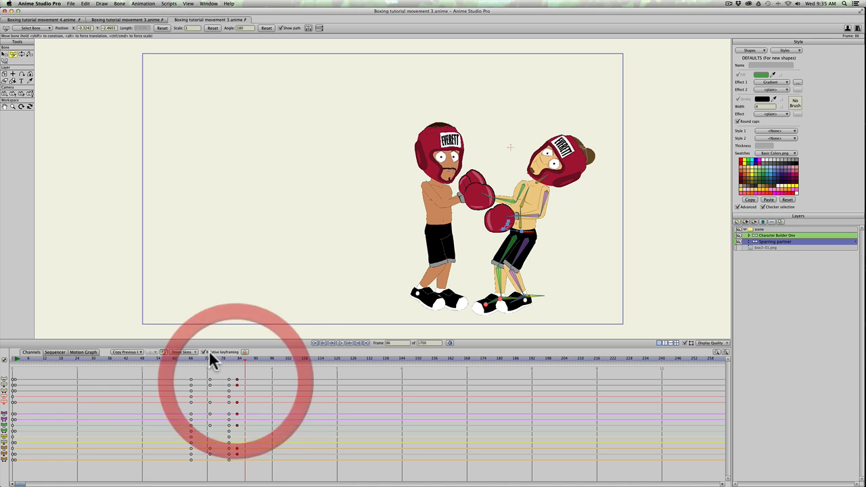
left_click_drag(208, 357, 300, 348)
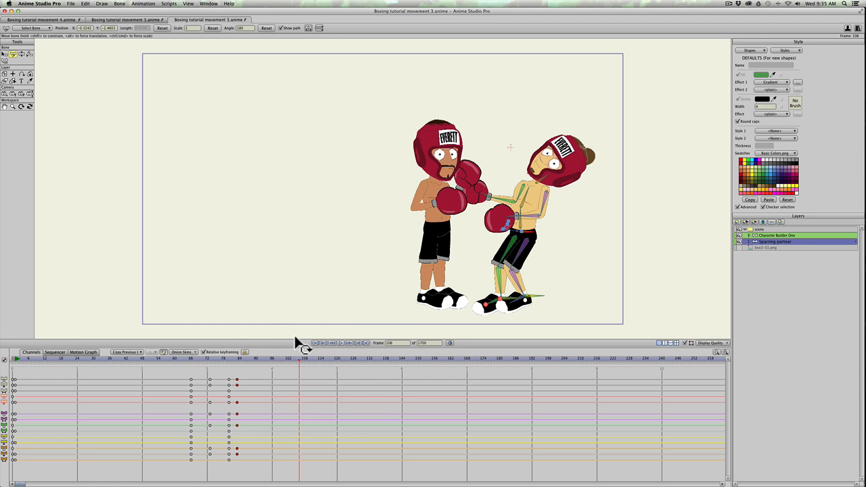
At frame 87, push the sparring partner's hips farther back and lift his front foot off the ground.
left_click_drag(209, 356, 248, 356)
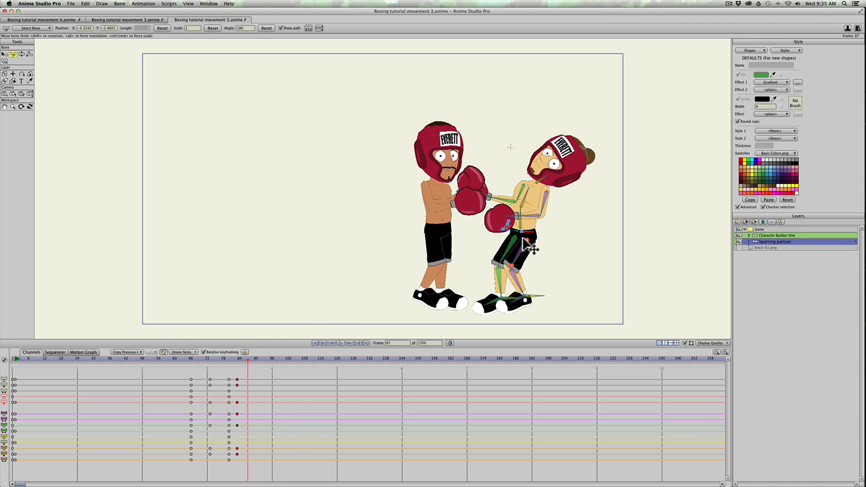
key("t")
key("t")
mouse_move(530, 241)
left_mouse_down()
mouse_move(549, 241)
mouse_move(544, 233)
left_mouse_up()
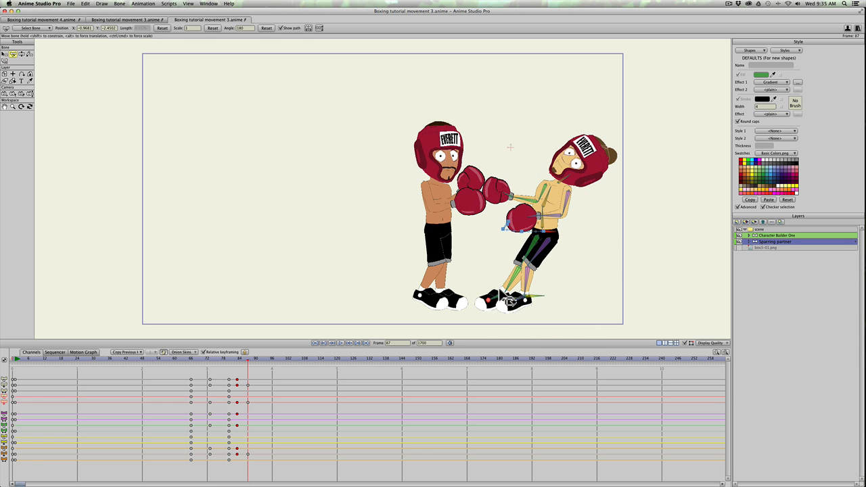
left_click_drag(512, 306, 518, 290)
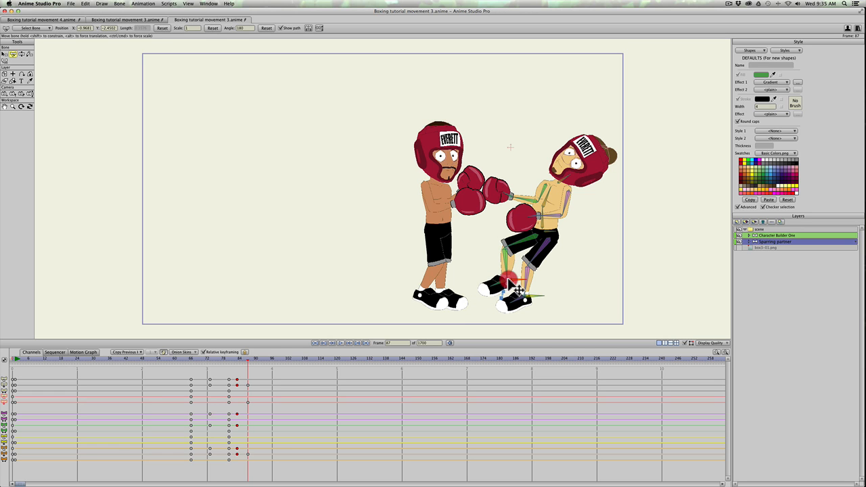
left_click(508, 278)
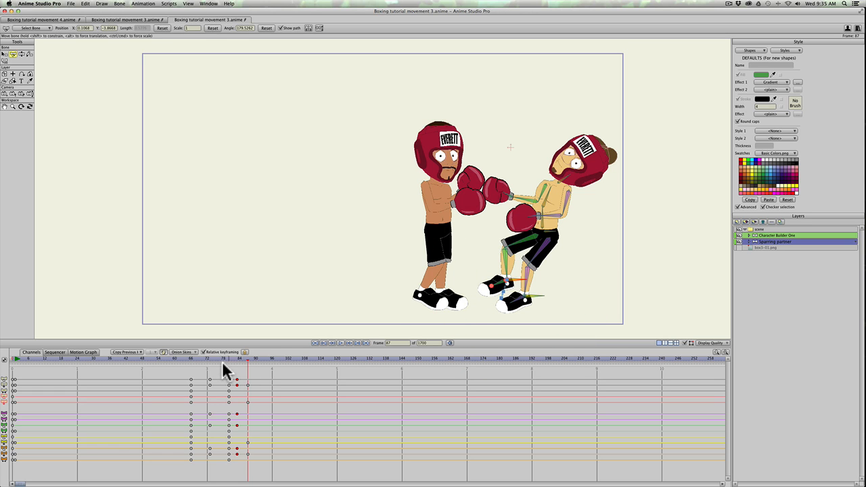
At frame 92, shift the sparring partner's hips slightly backward and swing his lifted foot back behind the other one.
left_click_drag(218, 357, 261, 361)
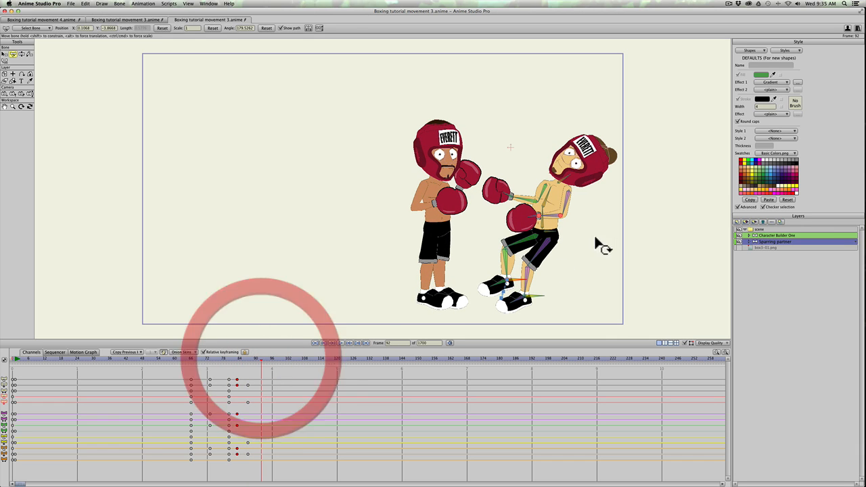
key("t")
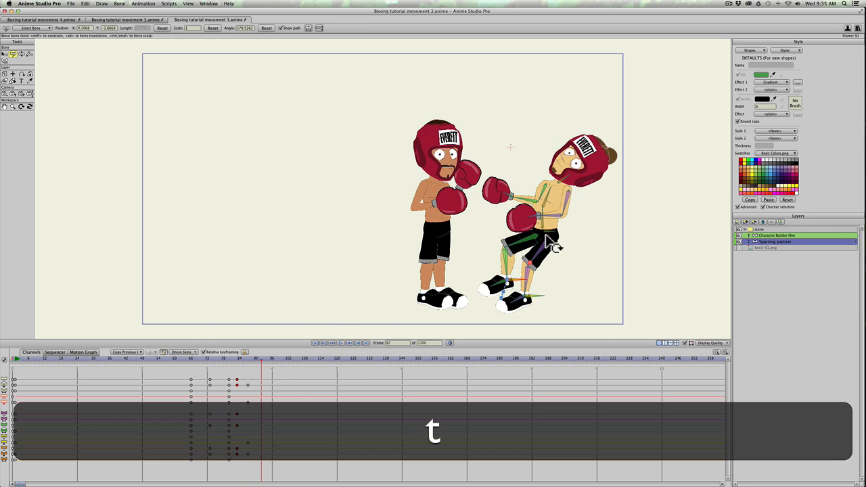
left_click_drag(546, 233, 549, 233)
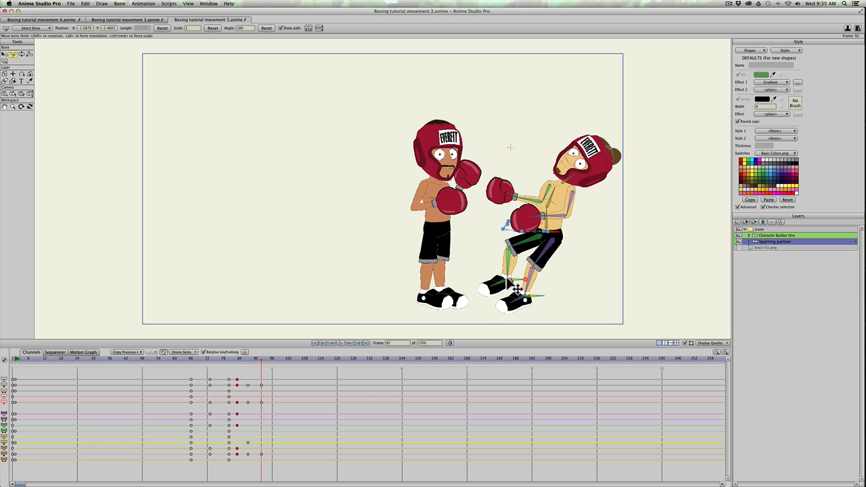
key("z")
left_click_drag(515, 287, 563, 284)
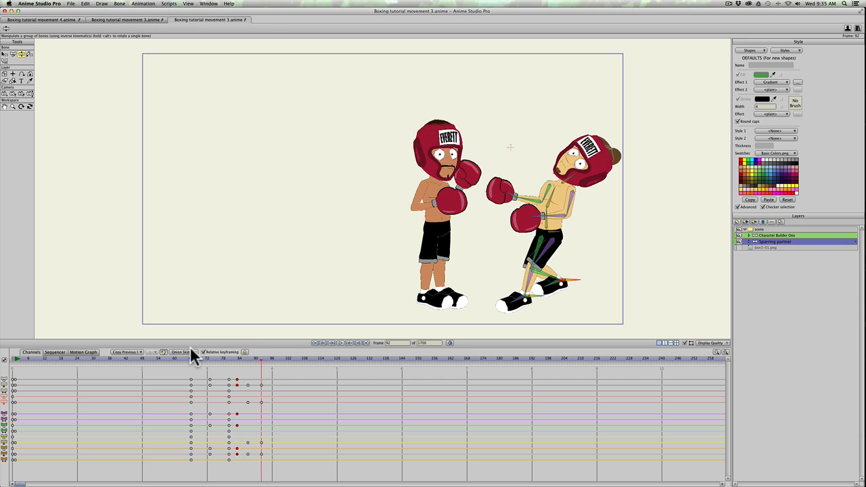
At frame 92, swing both of the sparring partner's arms out toward his opponent, with the upper glove nearly fully extended.
left_click_drag(201, 357, 263, 361)
key("z")
left_click_drag(566, 224, 508, 190)
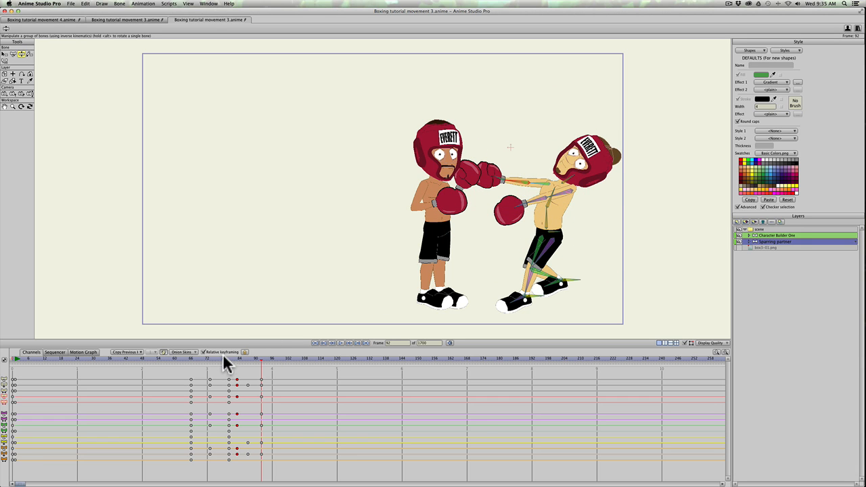
At frame 100, plant the sparring partner's raised foot flat on the ground behind him.
left_click_drag(223, 358, 280, 362)
key("z")
left_click_drag(558, 278, 576, 298)
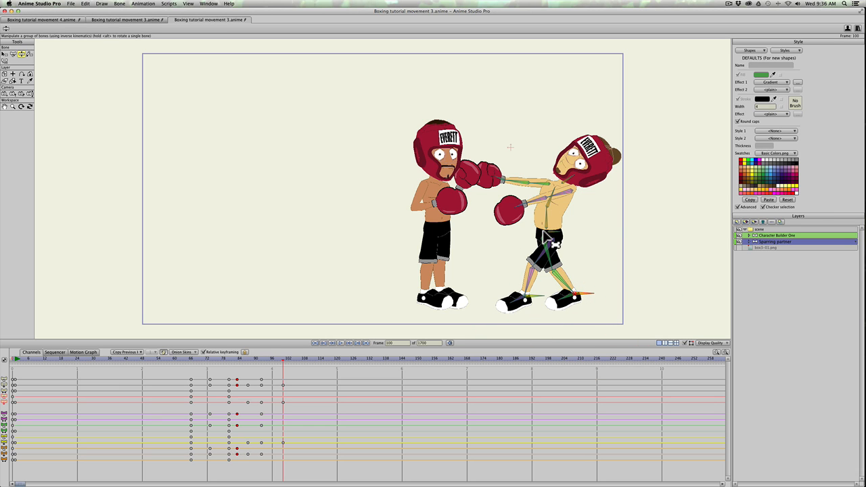
At frame 100, push the sparring partner's hips farther back and lift the foot nearest his opponent off the ground.
left_click_drag(247, 358, 282, 357)
key("t")
key("t")
left_click_drag(556, 237, 575, 237)
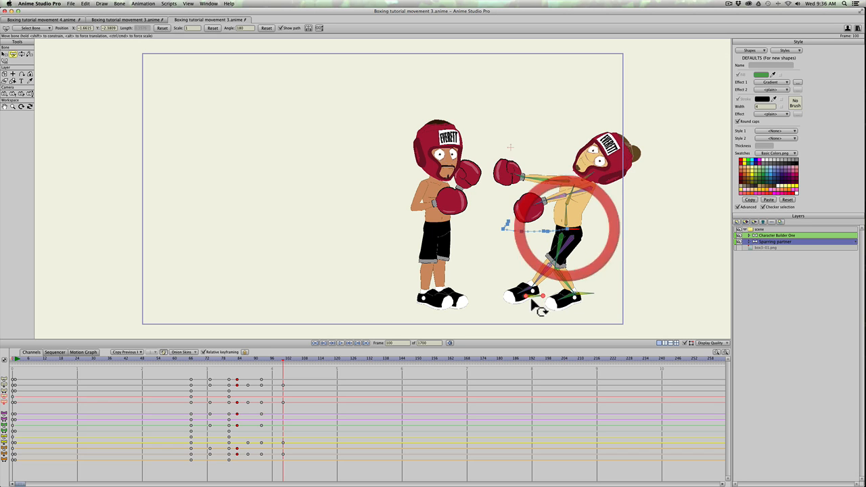
left_click_drag(529, 296, 519, 280)
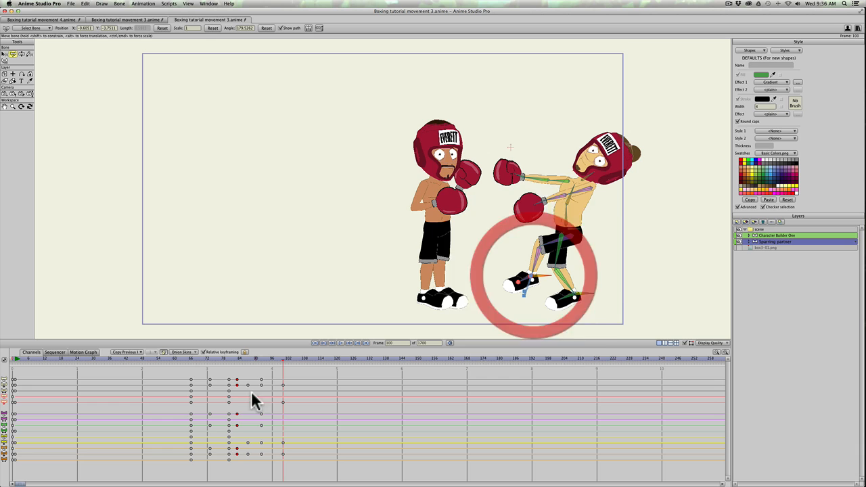
At frame 109, step the sparring partner's lifted foot backward and plant it just behind the other foot.
mouse_move(304, 359)
left_mouse_down()
mouse_move(322, 359)
mouse_move(306, 359)
left_mouse_up()
key("z")
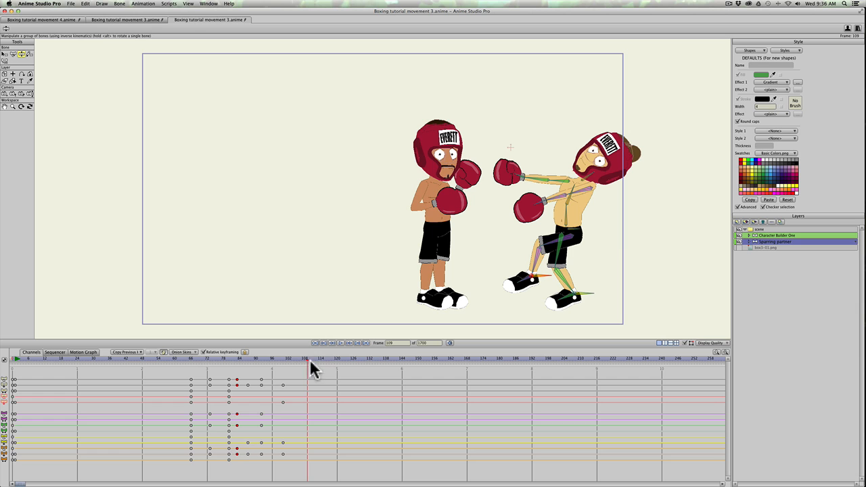
left_click_drag(542, 289, 600, 294)
key("super+z")
key("z")
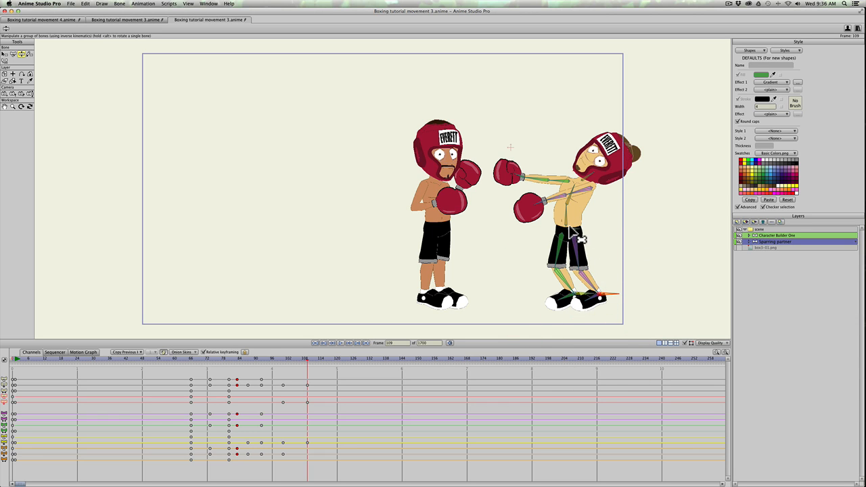
At frame 109, lower the sparring partner's hips into bent knees, bring his head and torso more upright, and draw his gloves in.
key("t")
left_click_drag(569, 230, 596, 183)
key("z")
At frame 118, straighten the sparring partner into an upright guard with both gloves raised, and review the whole movement from frame 1.
left_click_drag(202, 357, 332, 359)
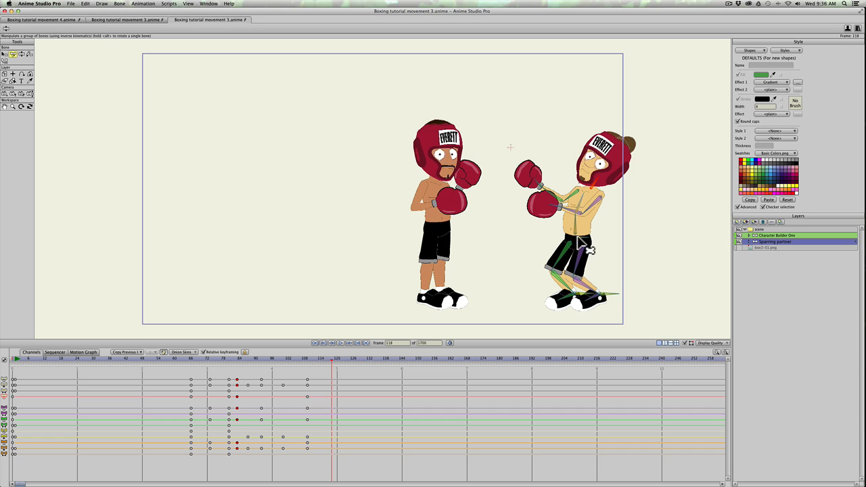
key("t")
left_click_drag(580, 244, 578, 162)
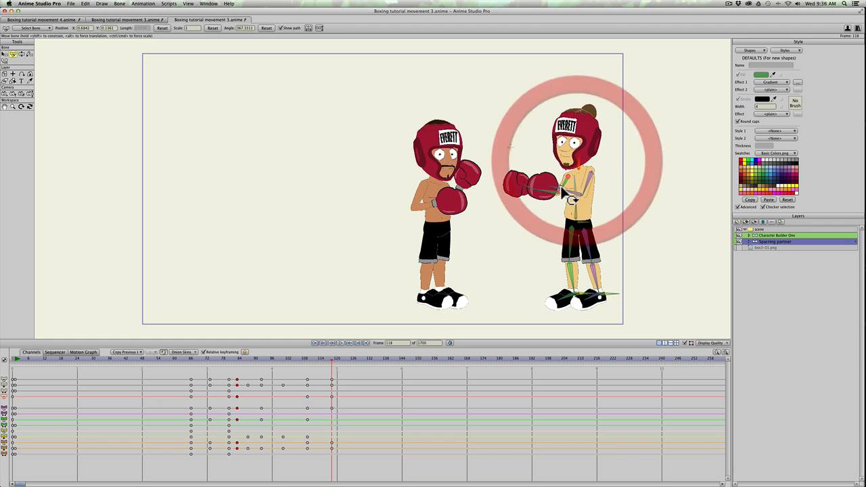
left_click_drag(569, 196, 562, 194)
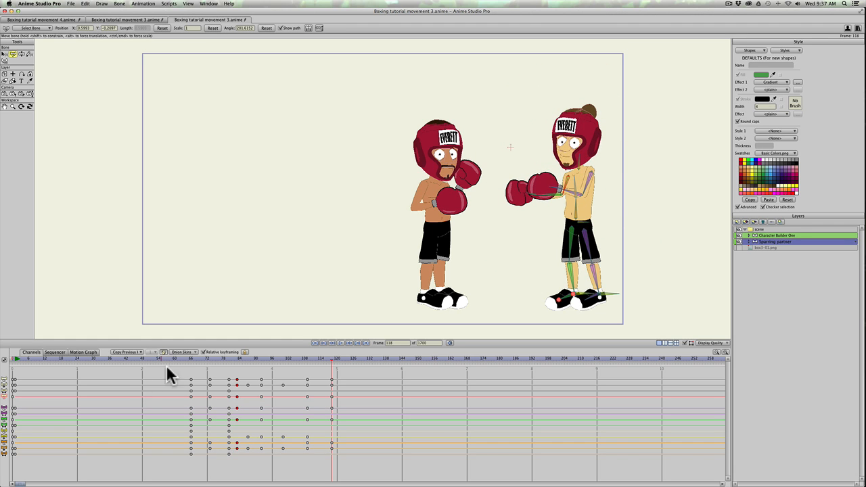
left_click_drag(188, 358, 19, 370)
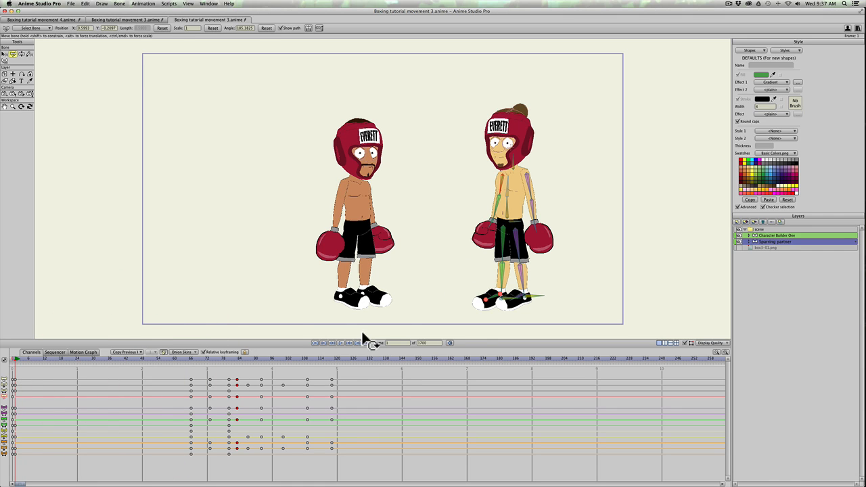
left_click(135, 357)
left_click_drag(135, 356, 291, 365)
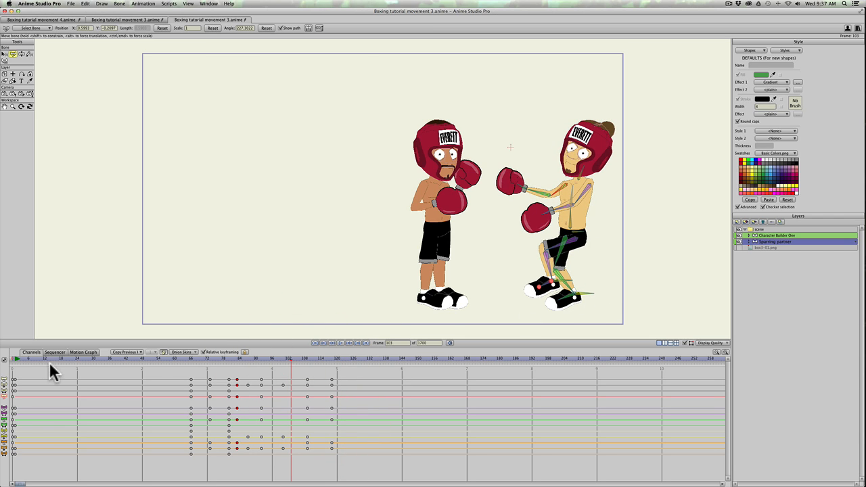
Expand the Character Builder One layer, select its Face layer, and go to frame 1 with the boxer's face in close view.
left_click(748, 234)
left_click(748, 234)
left_click(750, 234)
left_click(748, 234)
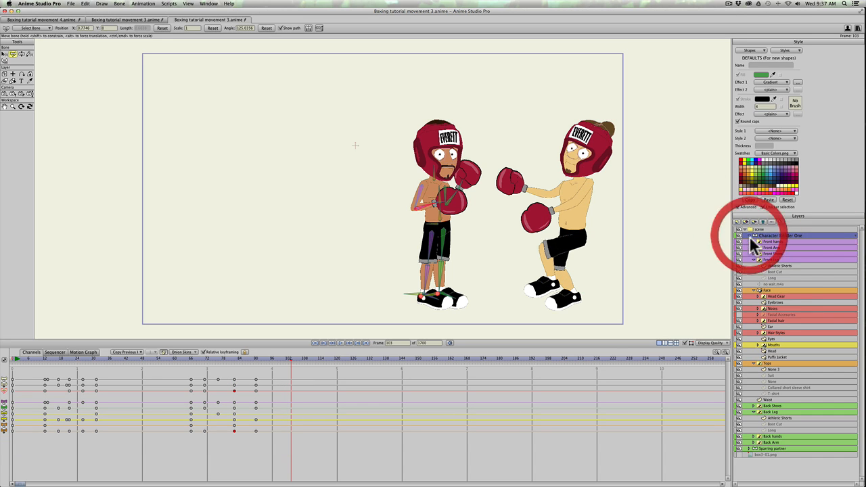
left_click(766, 288)
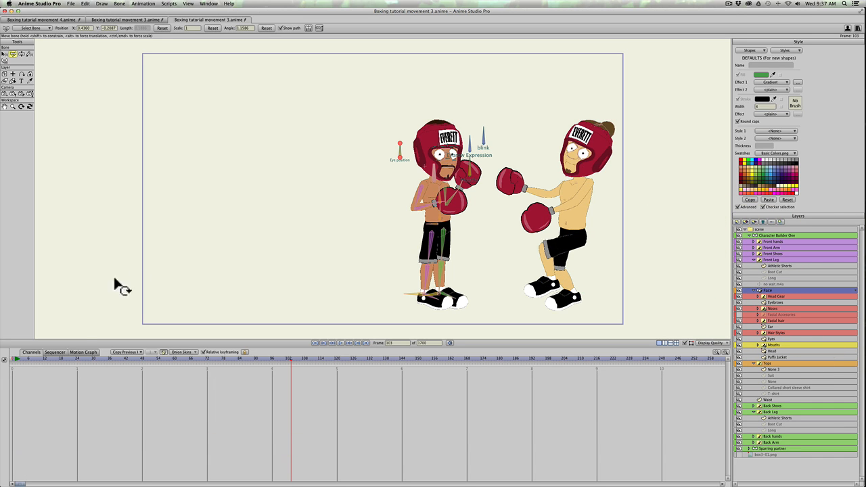
left_click(15, 361)
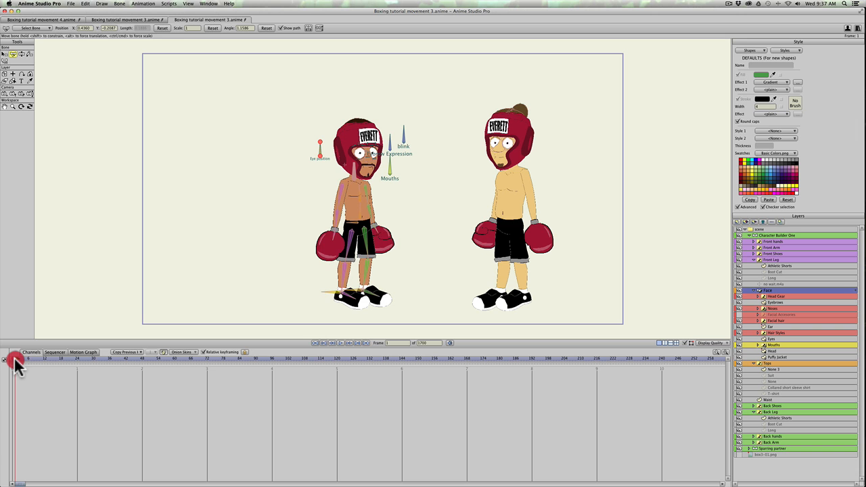
scroll(243, 196, "up", 3)
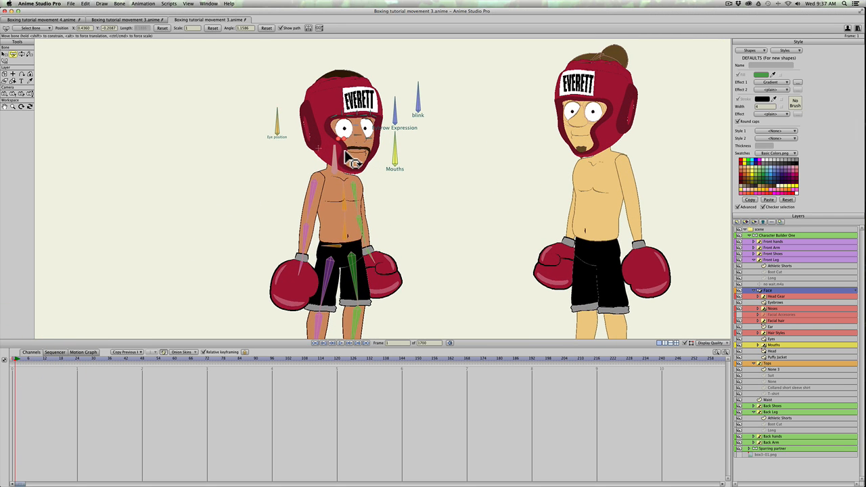
key("space")
left_click_drag(333, 174, 353, 234)
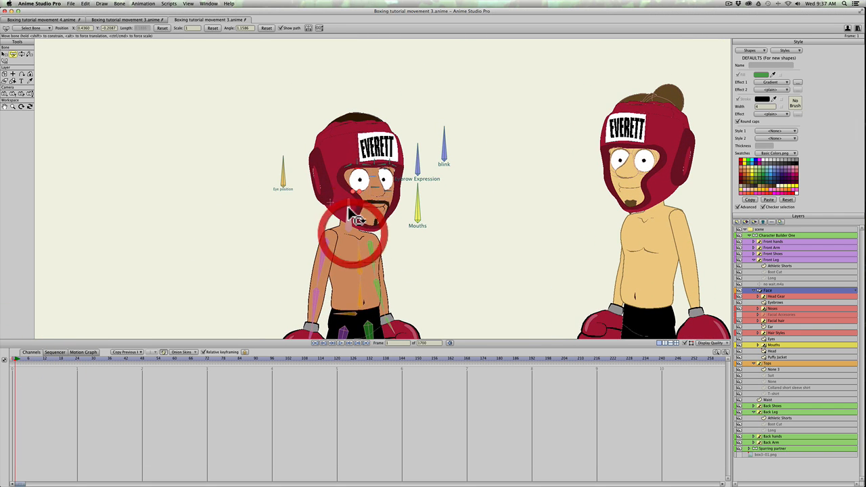
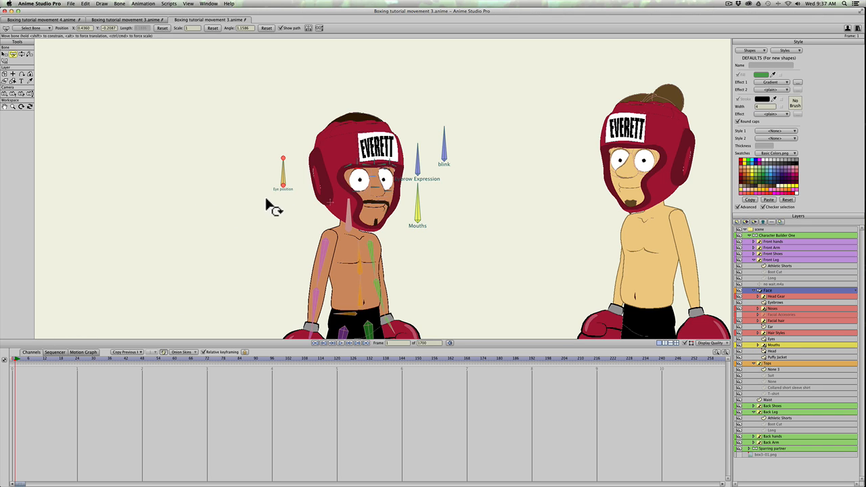
At frame 1, move the Eye position control so that the boxer's pupils look toward his opponent.
key("t")
key("t")
mouse_move(283, 189)
left_mouse_down()
mouse_move(291, 196)
mouse_move(289, 185)
mouse_move(291, 201)
mouse_move(284, 182)
mouse_move(288, 195)
mouse_move(292, 184)
mouse_move(280, 197)
mouse_move(288, 189)
mouse_move(275, 190)
mouse_move(285, 189)
mouse_move(280, 184)
left_mouse_up()
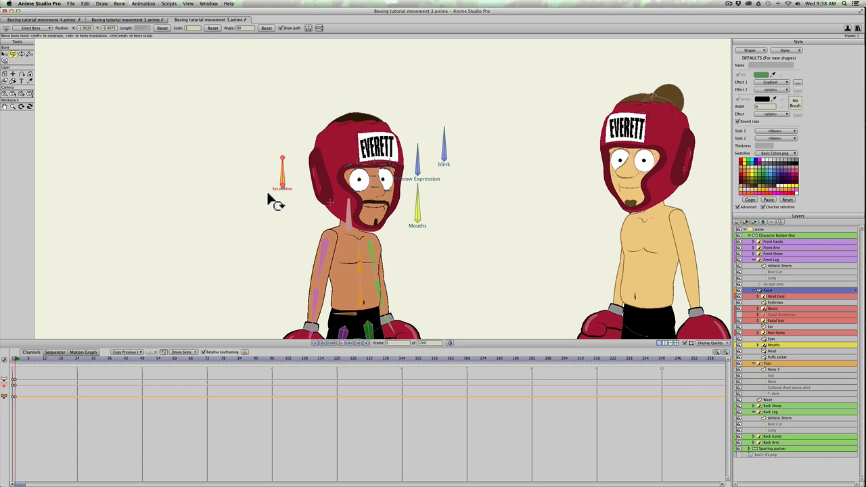
left_click_drag(280, 188, 291, 181)
key("super+z")
left_click(289, 184)
Set starting keyframes at frame 1 for the boxer's blink, eyebrow expression and Mouths controls.
mouse_move(443, 142)
left_mouse_down()
mouse_move(459, 148)
mouse_move(446, 141)
mouse_move(460, 139)
mouse_move(427, 135)
mouse_move(440, 140)
mouse_move(441, 124)
mouse_move(449, 135)
mouse_move(442, 127)
left_mouse_up()
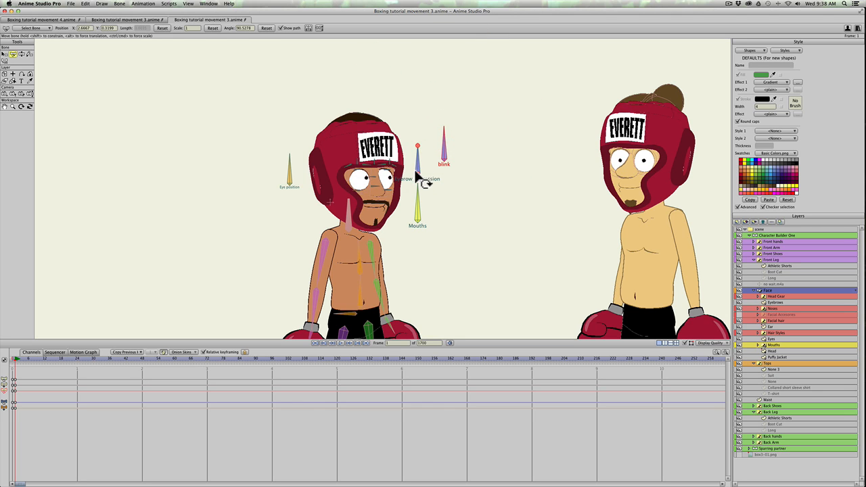
mouse_move(416, 158)
left_mouse_down()
mouse_move(440, 185)
mouse_move(409, 163)
mouse_move(405, 191)
mouse_move(410, 179)
mouse_move(439, 177)
mouse_move(420, 150)
left_mouse_up()
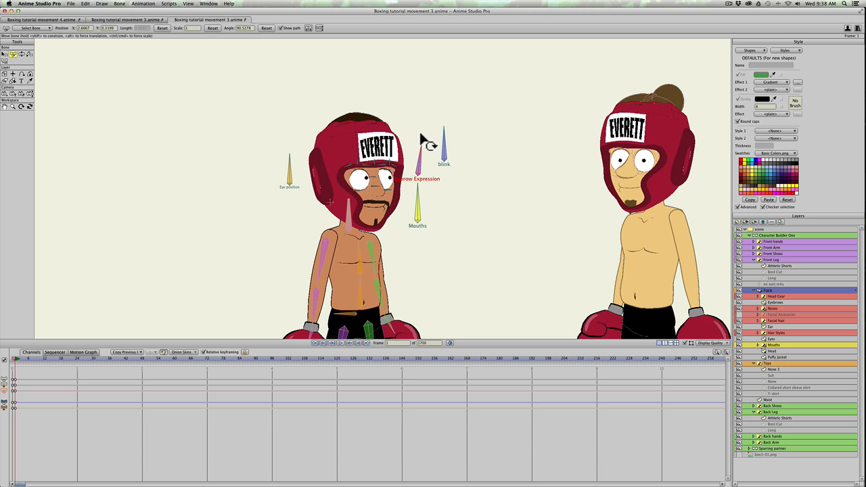
left_click_drag(416, 137, 413, 196)
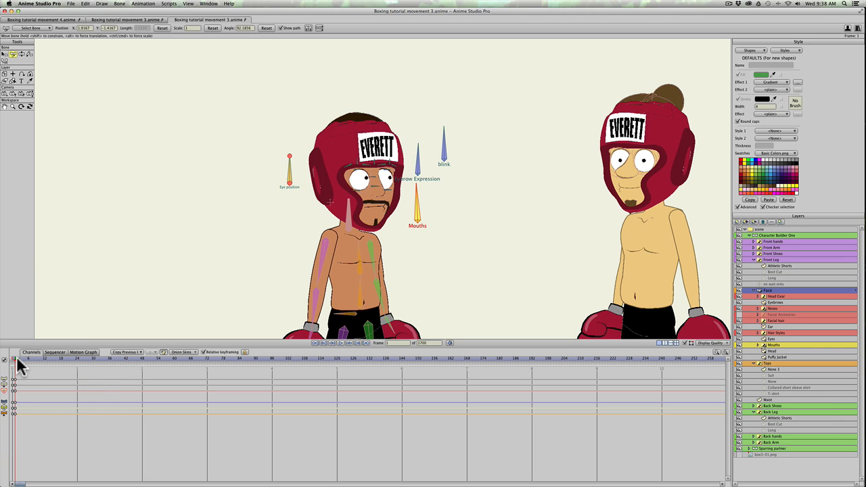
Key the boxer's blink control open at frames 21 and 25, and rotate it to about 60 degrees at frame 23 to close his eyes.
left_click_drag(19, 361, 68, 361)
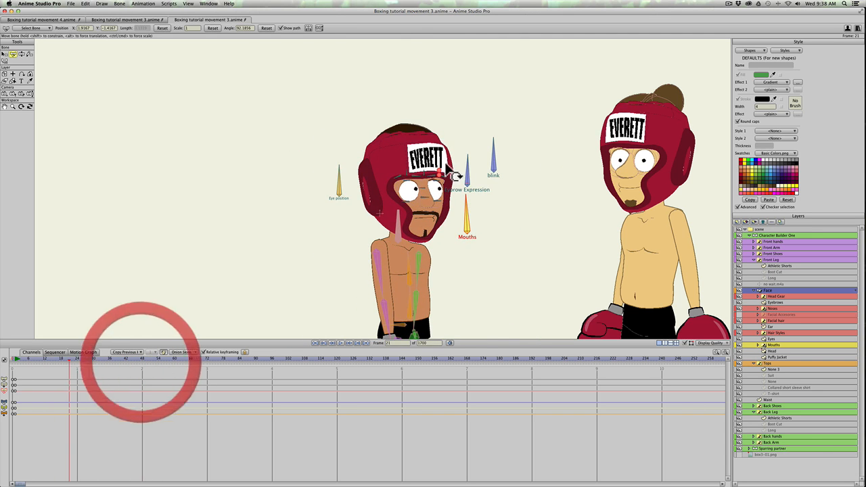
left_click(495, 159)
left_click(495, 157)
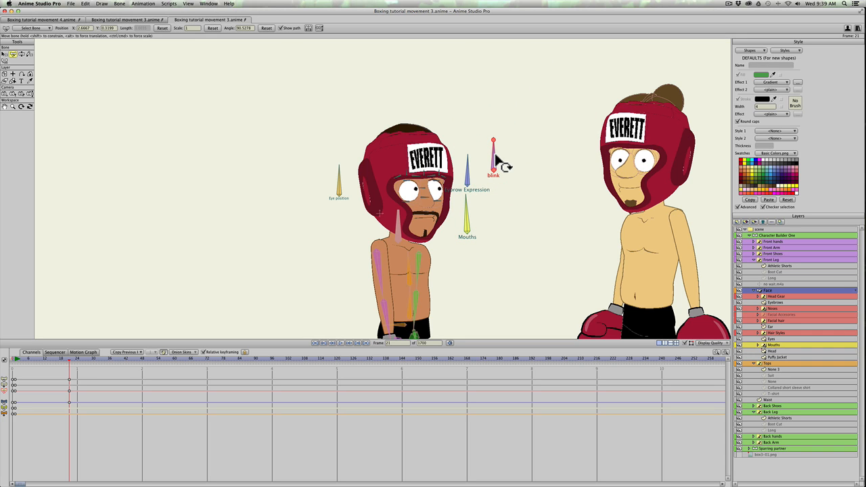
key("Right")
key("Right")
key("Right")
key("Right")
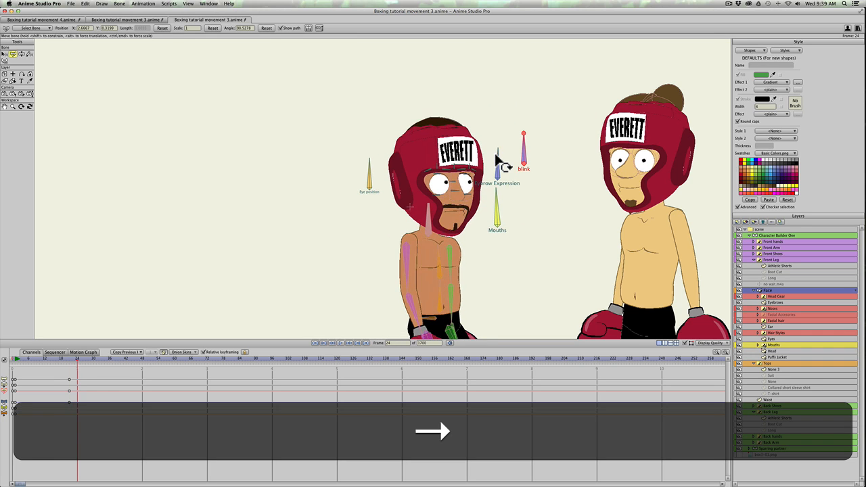
left_click(497, 156)
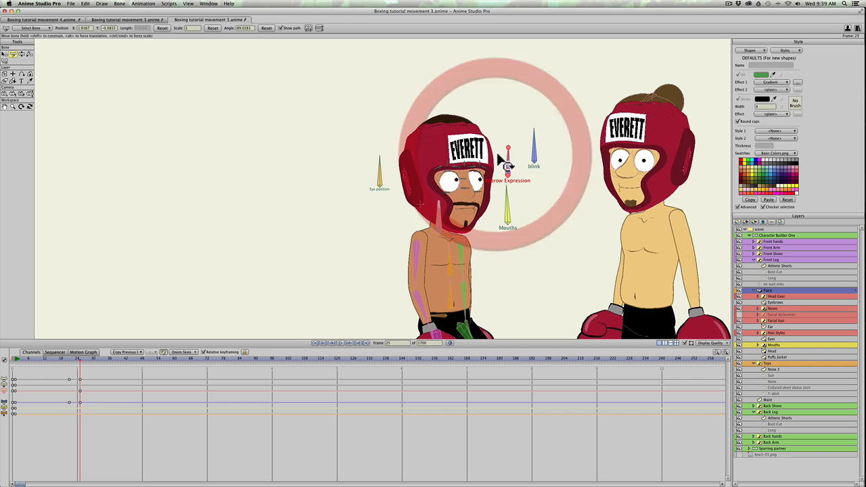
left_click(534, 149)
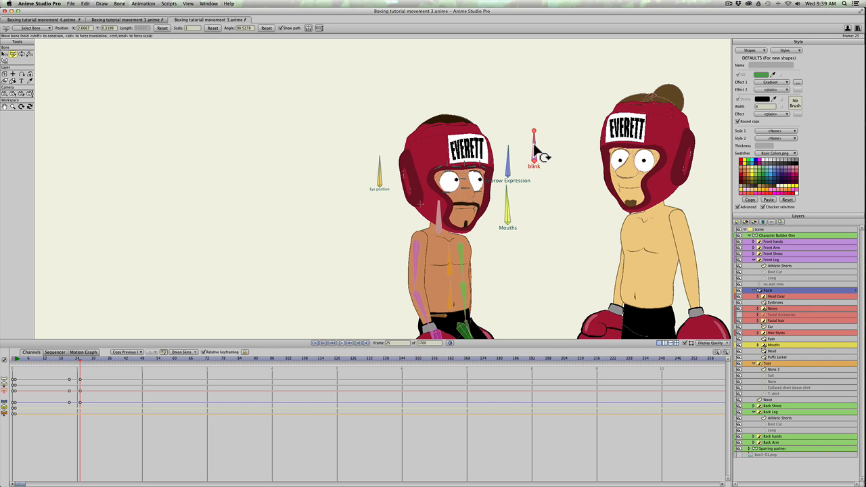
left_click(534, 146)
left_click(74, 358)
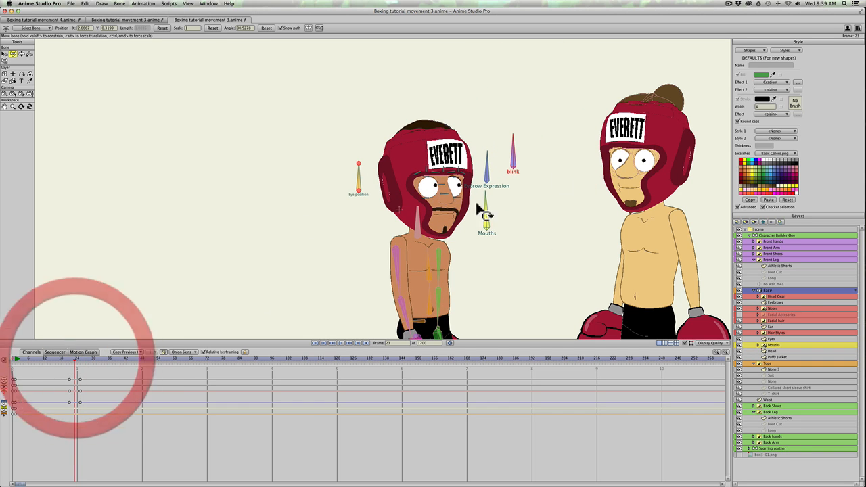
left_click_drag(519, 155, 532, 162)
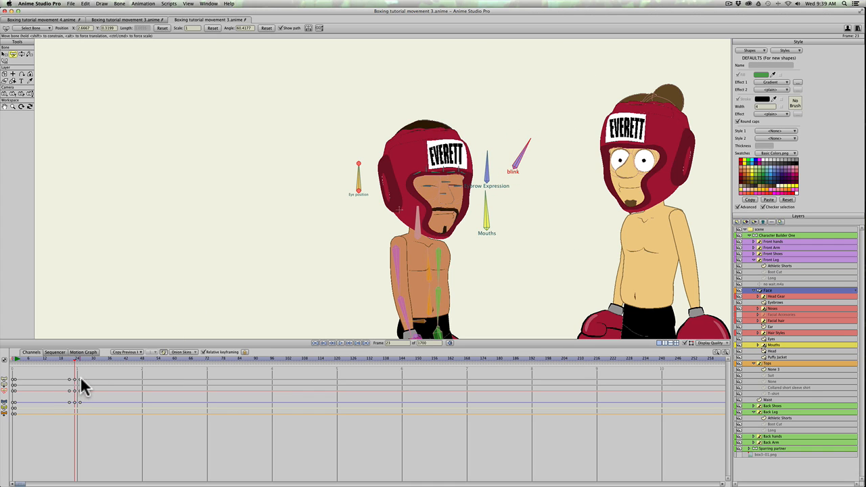
Step through frames 21 to 25 to check the boxer's blink against his head movement.
left_click(70, 359)
key("Right")
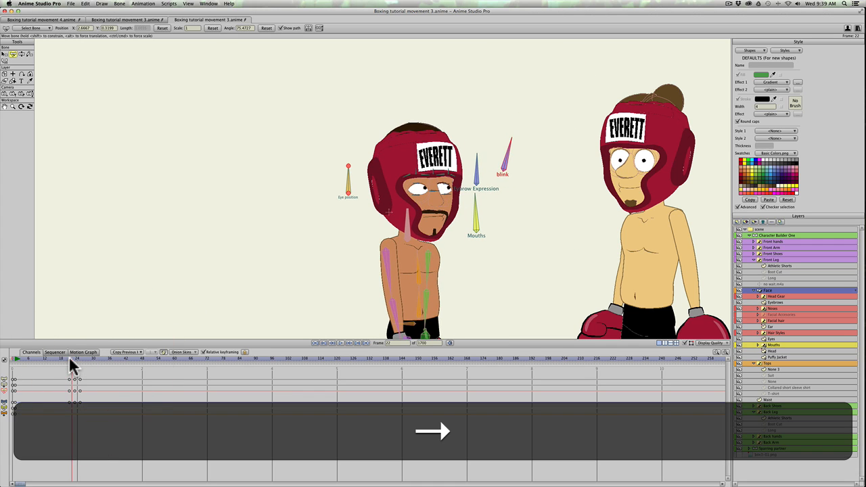
key("Right")
key("Right")
key("Left")
key("Left")
key("Right")
key("Right")
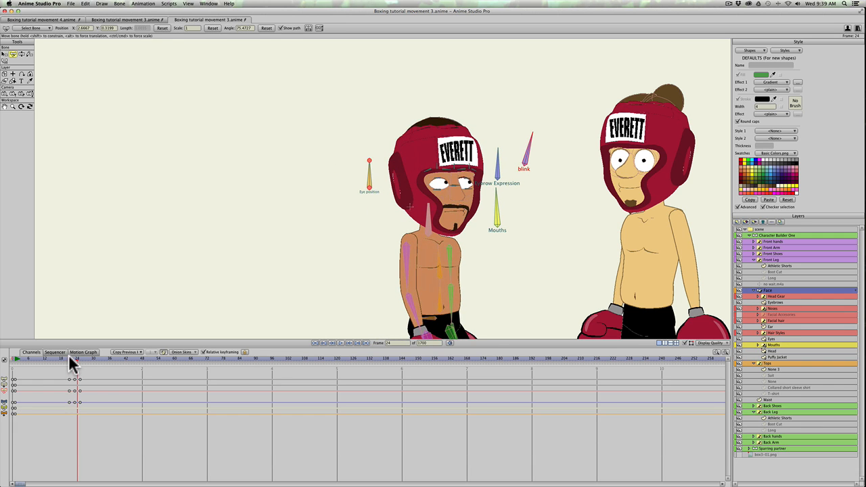
Copy the boxer's three blink keyframes, paste them at frames 65 and 75, and play back the result.
left_click_drag(71, 360, 58, 406)
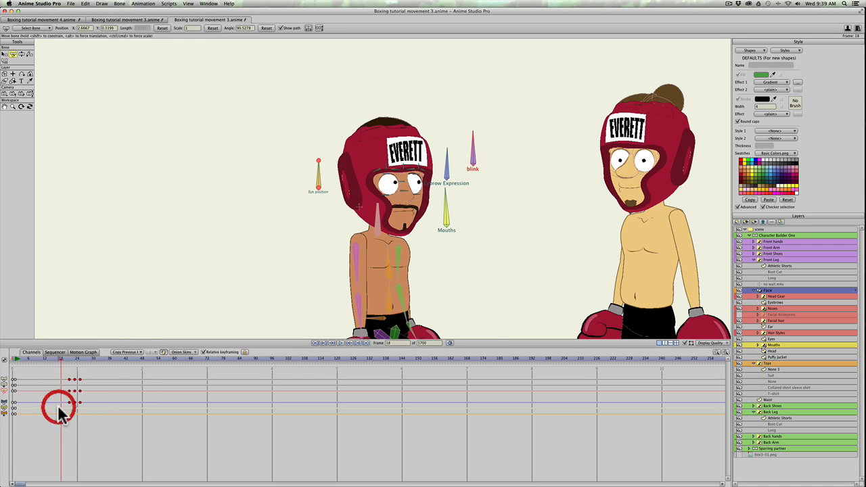
key("super+c")
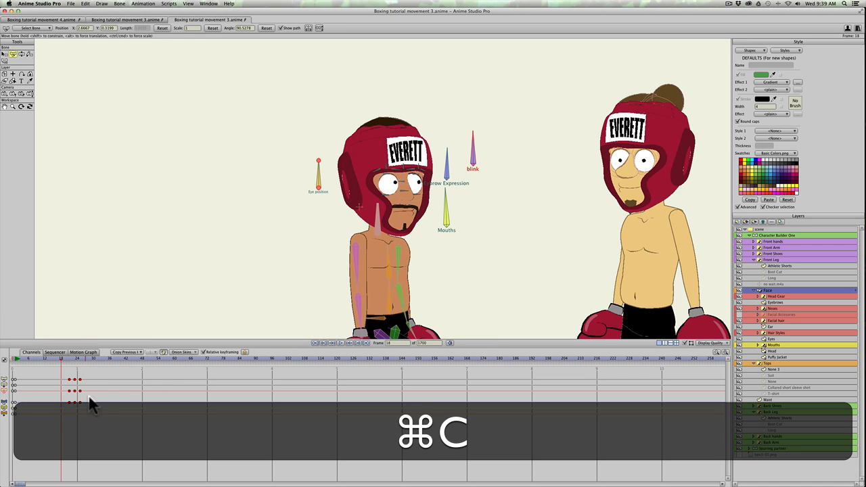
left_click(187, 360)
key("super+v")
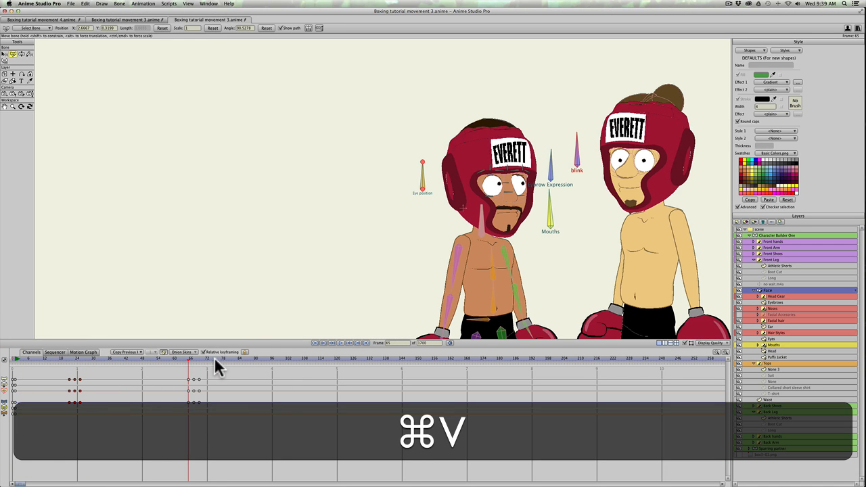
left_click(214, 359)
key("super+v")
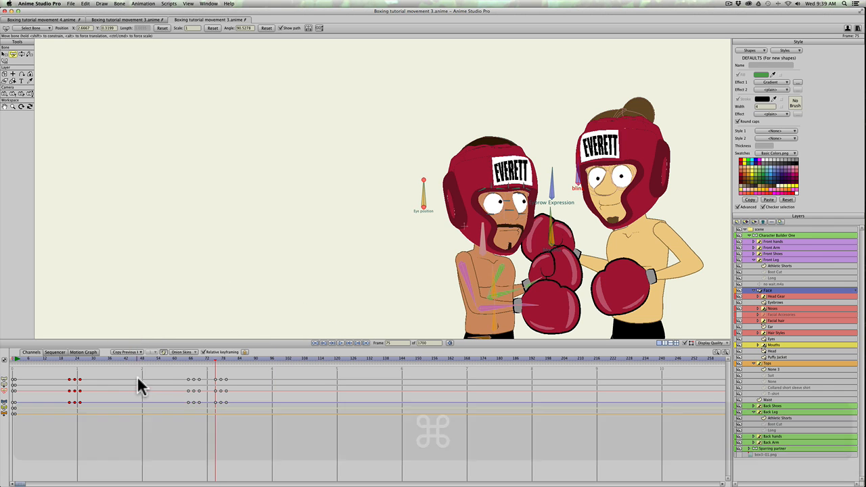
left_click(173, 360)
key("space")
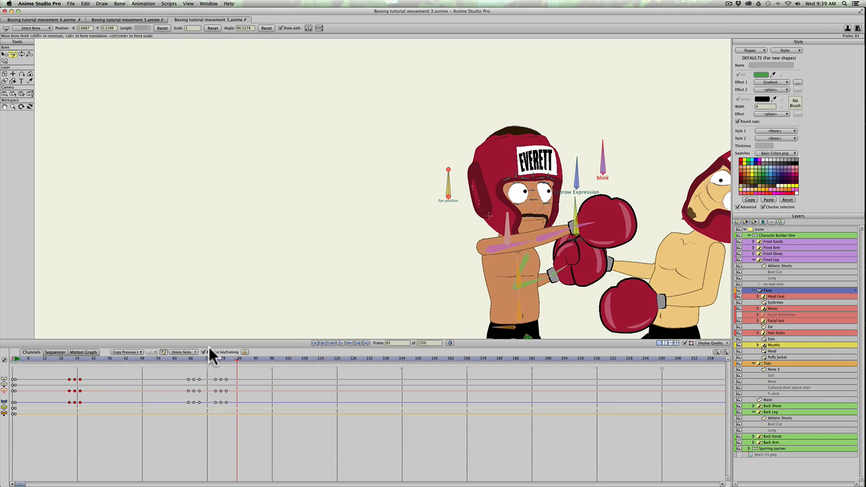
left_click_drag(191, 359, 78, 366)
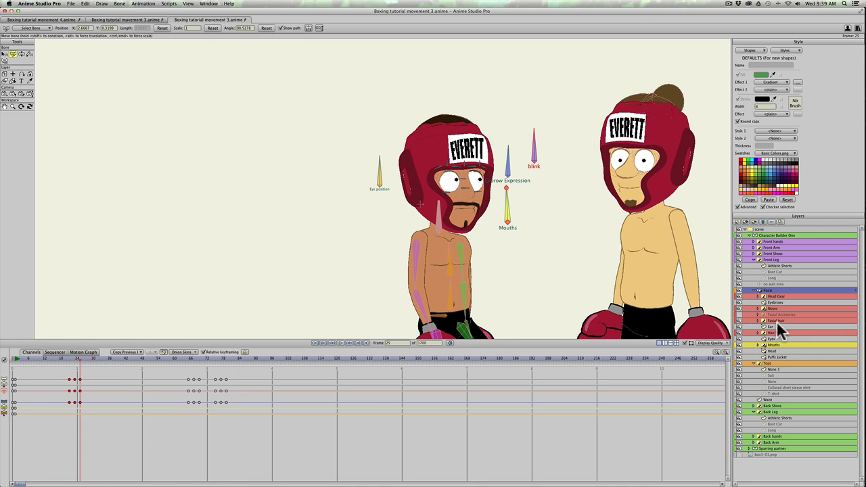
Collapse Character Builder One, expand the Sparring partner layer, and select its Face layer at frame 1 with both boxers in view.
left_click(748, 235)
left_click(760, 242)
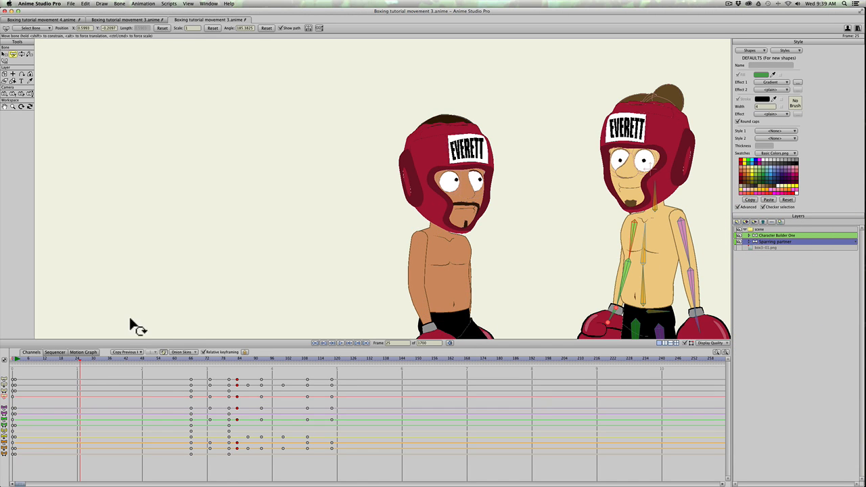
left_click_drag(176, 358, 272, 357)
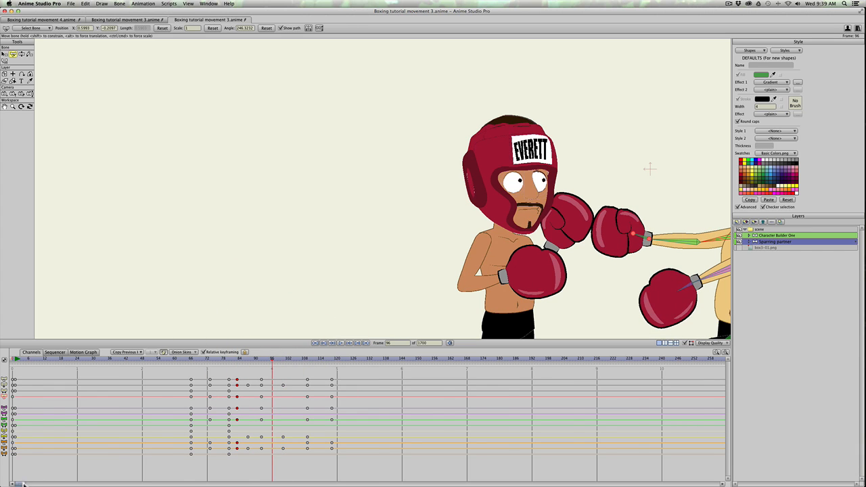
left_click_drag(23, 484, 40, 485)
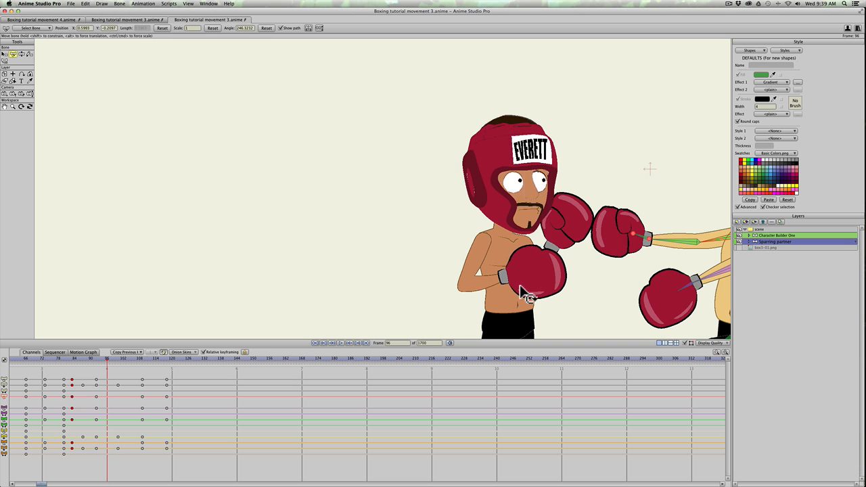
left_click_drag(391, 242, 237, 216)
left_click_drag(437, 259, 353, 252)
left_click_drag(109, 359, 35, 363)
left_click_drag(42, 482, 12, 481)
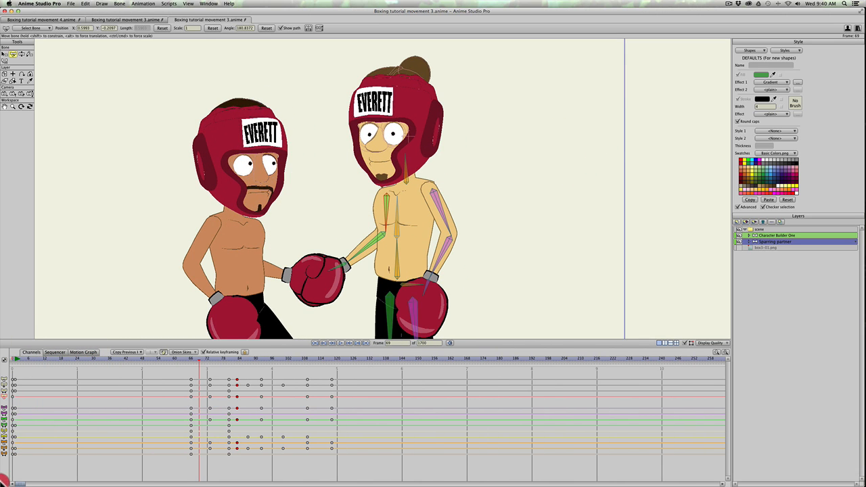
left_click(14, 360)
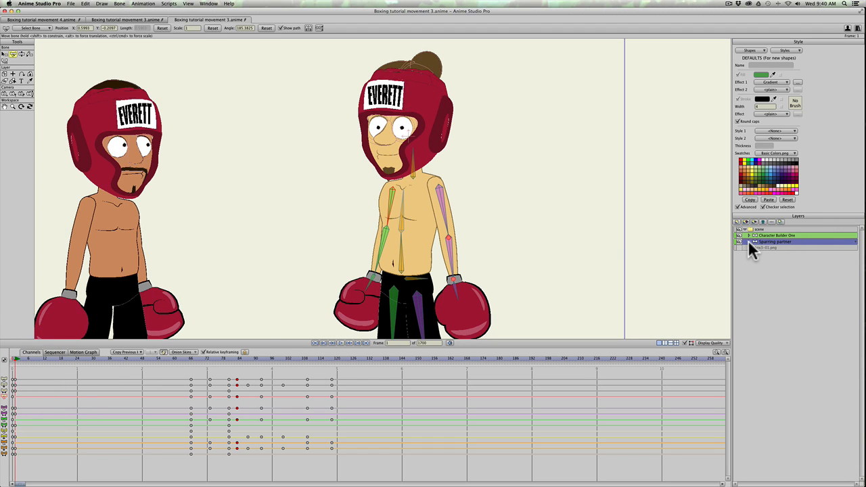
left_click(748, 240)
left_click(770, 278)
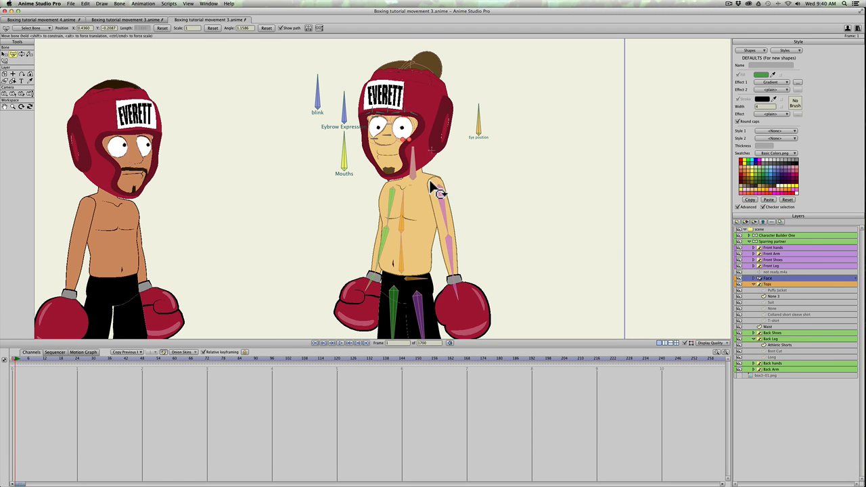
At frame 1, shift the sparring partner's Eye position control so he looks at his opponent, and lower the small brow bones into a scowl.
key("y")
left_click_drag(483, 138, 474, 139)
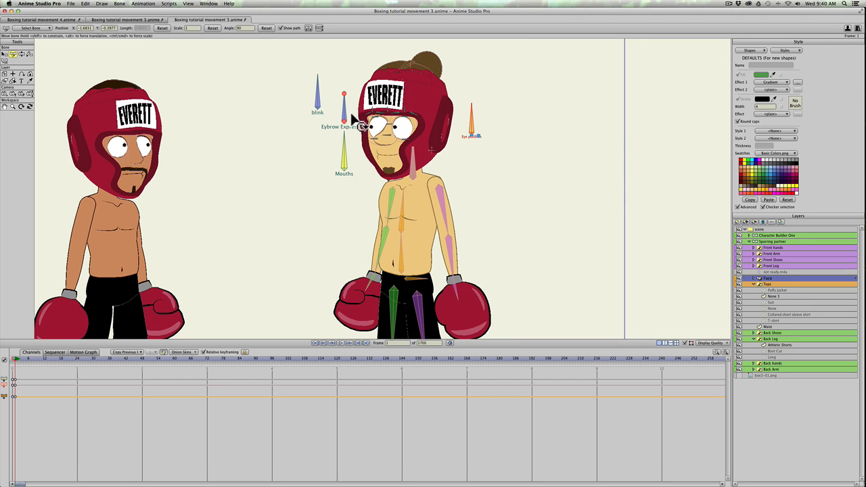
key("t")
left_click(393, 126)
key("t")
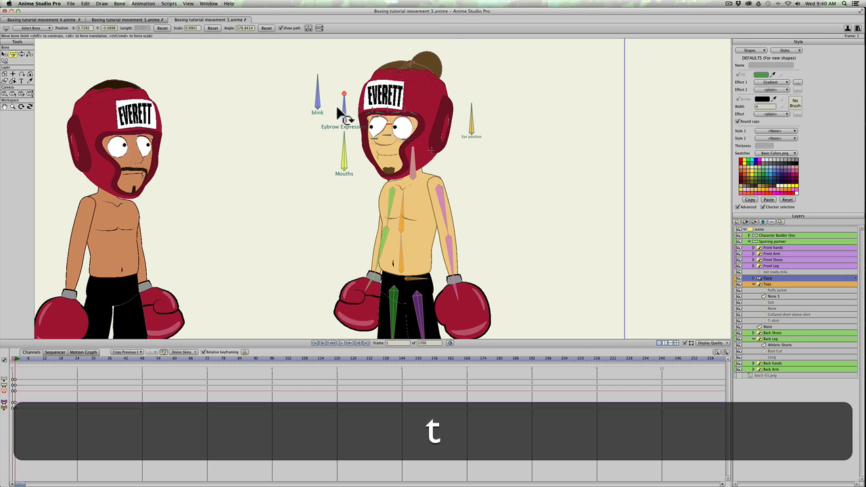
left_click_drag(386, 125, 386, 133)
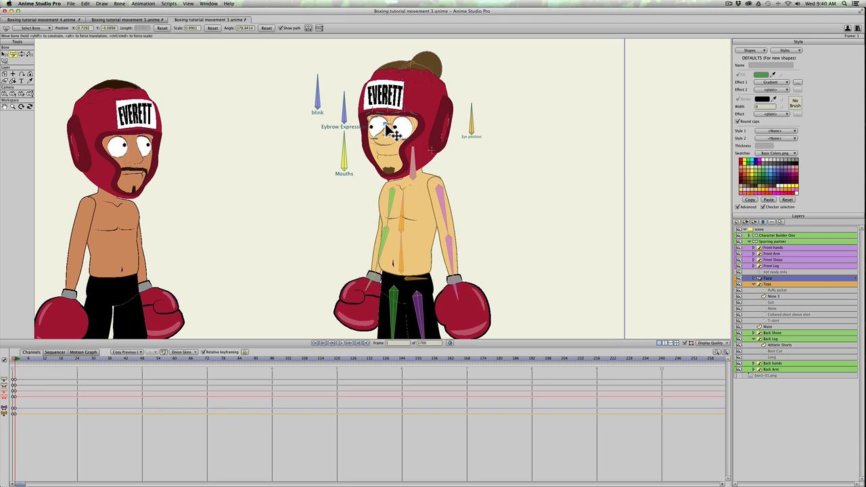
mouse_move(391, 132)
left_mouse_down()
mouse_move(399, 135)
mouse_move(388, 130)
mouse_move(390, 116)
mouse_move(386, 137)
left_mouse_up()
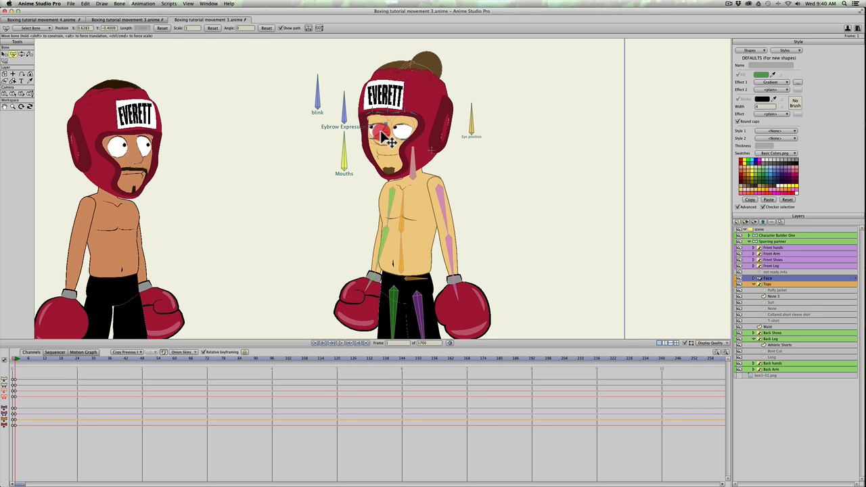
left_click(382, 133)
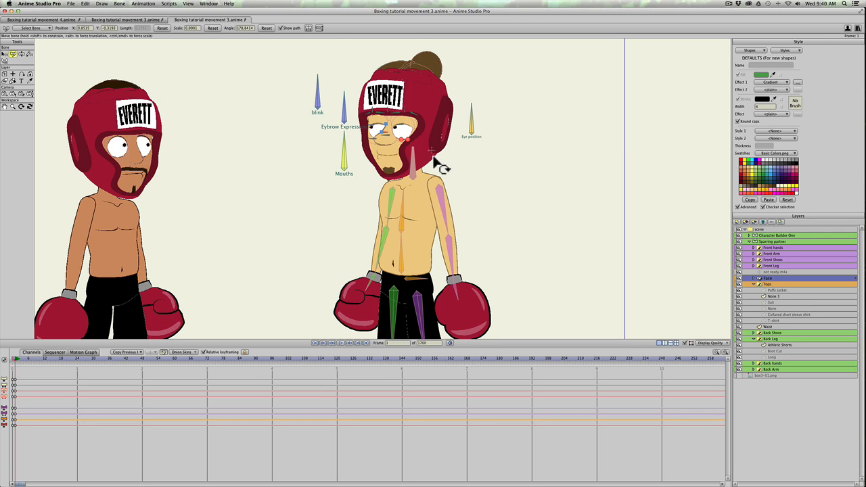
Rotate the sparring partner's Mouths control to about 137 degrees at frame 1, and lower his Eye position control slightly at frame 5.
key("t")
left_click(353, 166)
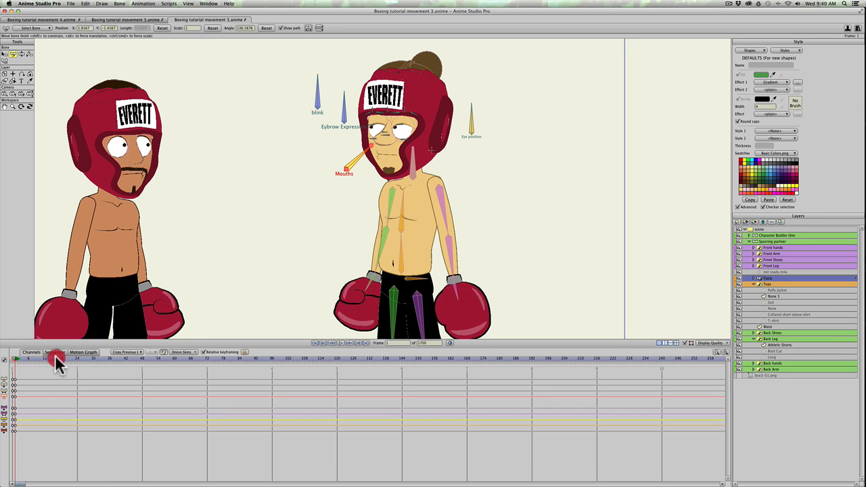
mouse_move(57, 358)
left_mouse_down()
mouse_move(104, 357)
mouse_move(30, 361)
mouse_move(45, 358)
left_mouse_up()
left_click_drag(471, 134, 472, 135)
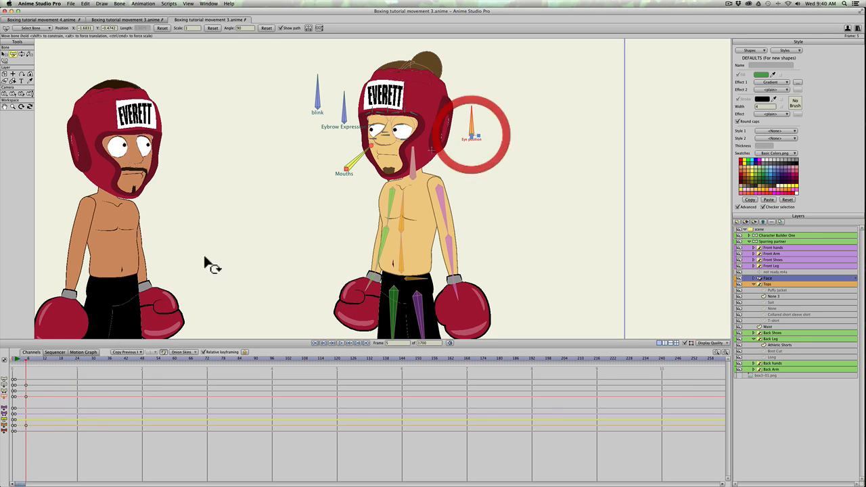
Key the sparring partner's blink control open at frames 31 and 35, and rotate it at frame 33 to close his eyes.
left_click_drag(27, 357, 95, 353)
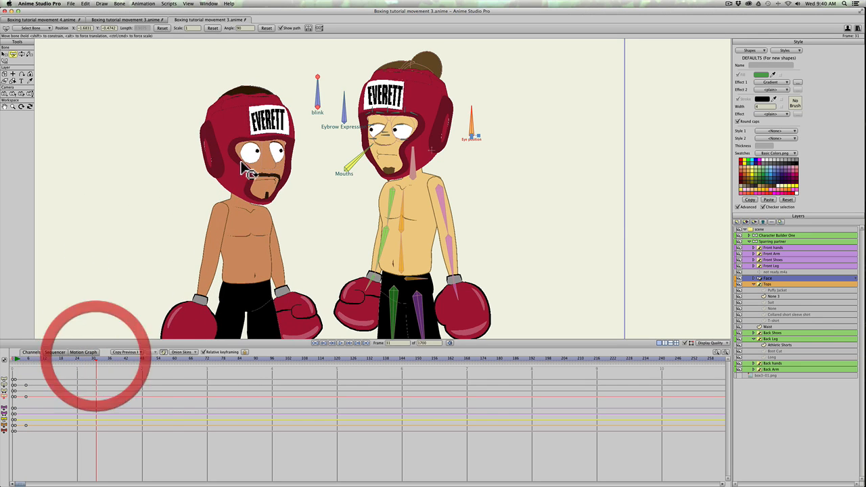
left_click(318, 98)
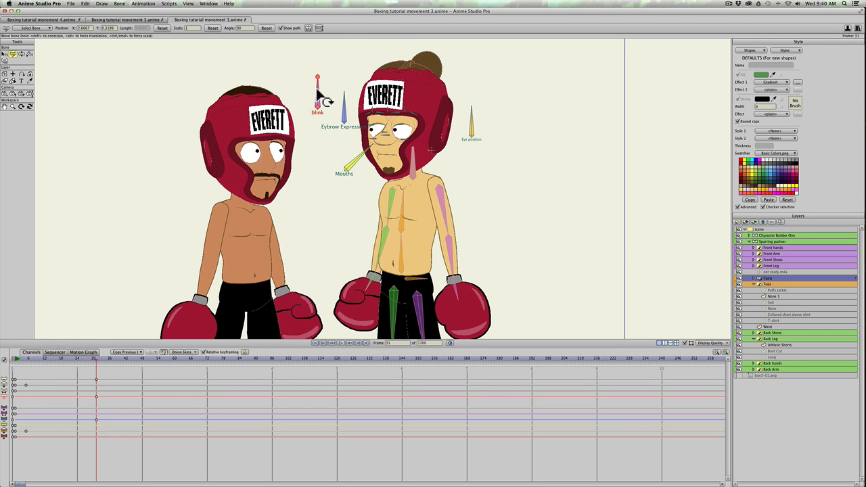
left_click(318, 95)
key("Right")
key("Right")
key("Right")
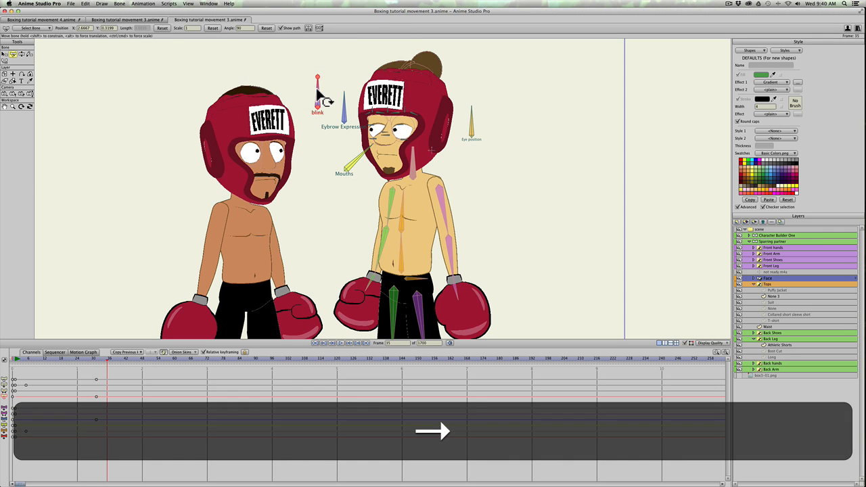
left_click(320, 96)
key("Left")
left_click_drag(322, 95, 307, 82)
left_click(110, 360)
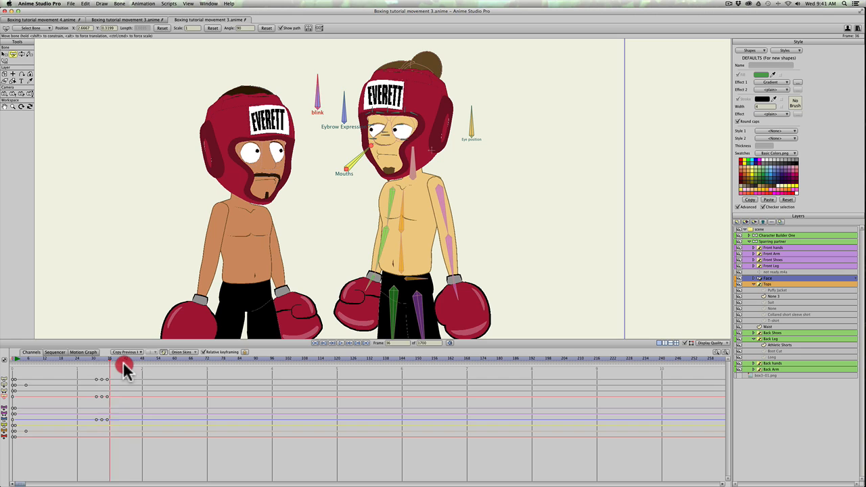
left_click(125, 362)
Copy the sparring partner's three blink keyframes and paste them at frames 57 and 71.
left_click_drag(120, 371, 96, 433)
left_click_drag(122, 372, 68, 435)
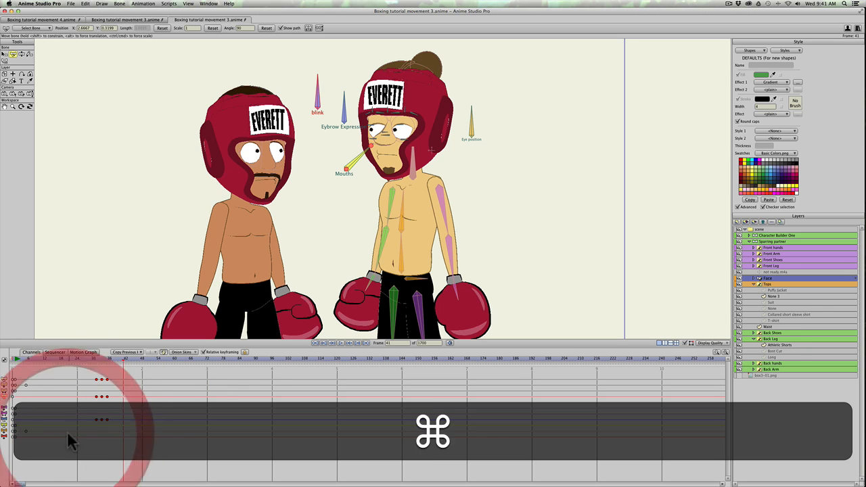
key("super+c")
left_click(166, 358)
key("super+v")
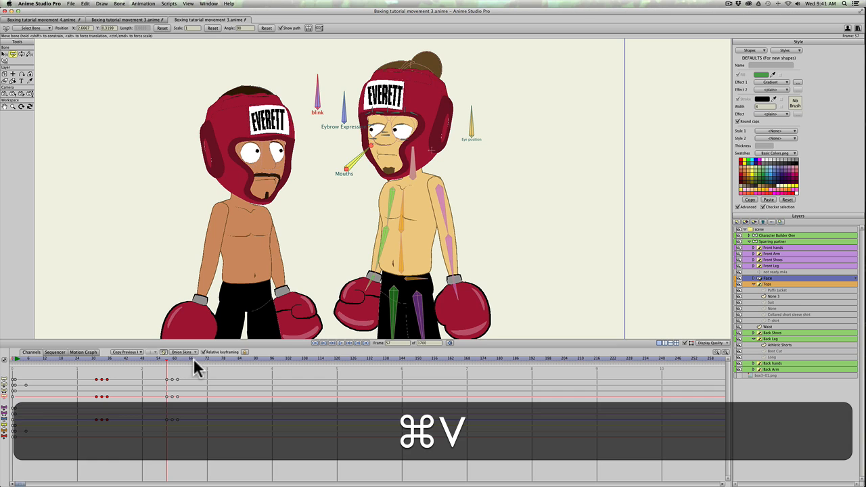
left_click_drag(156, 356, 204, 359)
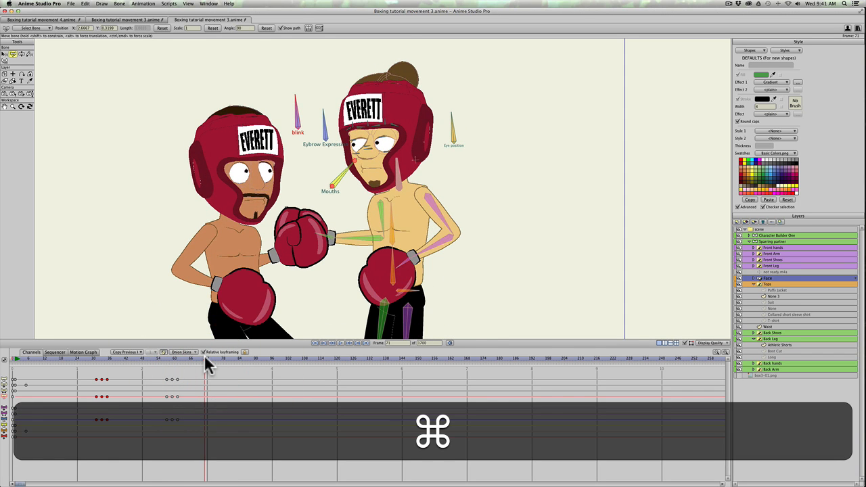
key("super+v")
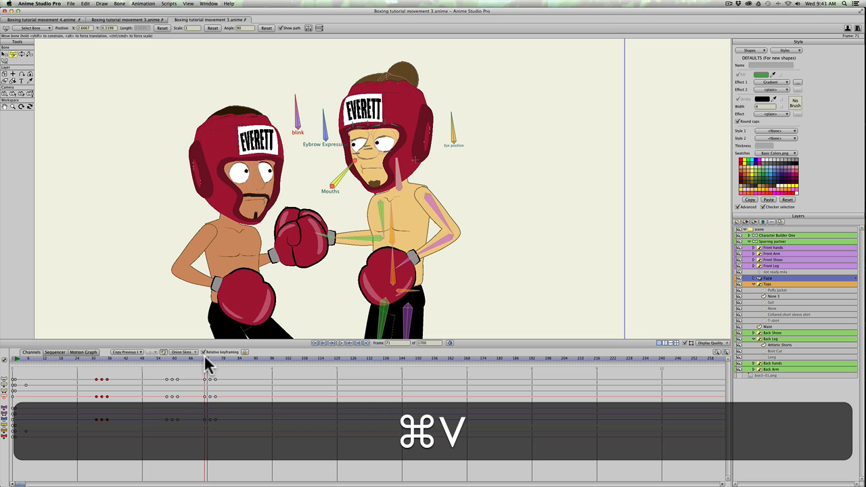
Set a keyframe for the sparring partner's Eye position control at frame 75.
left_click_drag(108, 359, 217, 358)
left_click(216, 351)
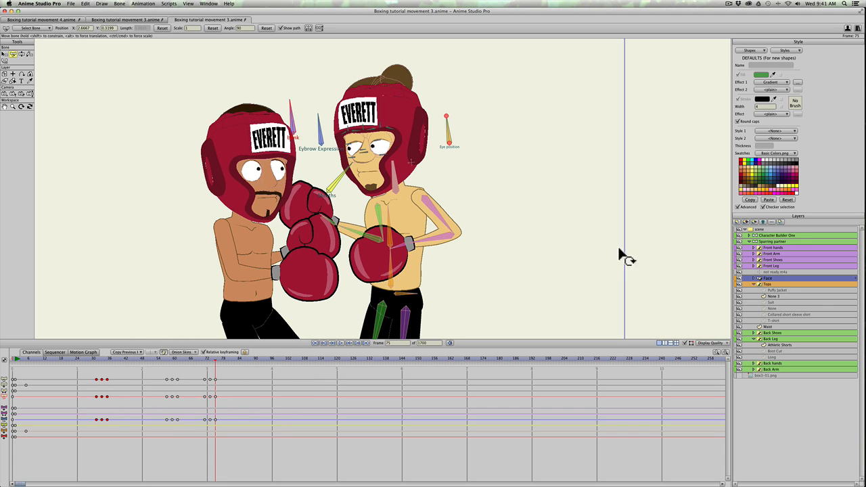
left_click(455, 152)
left_click(457, 149)
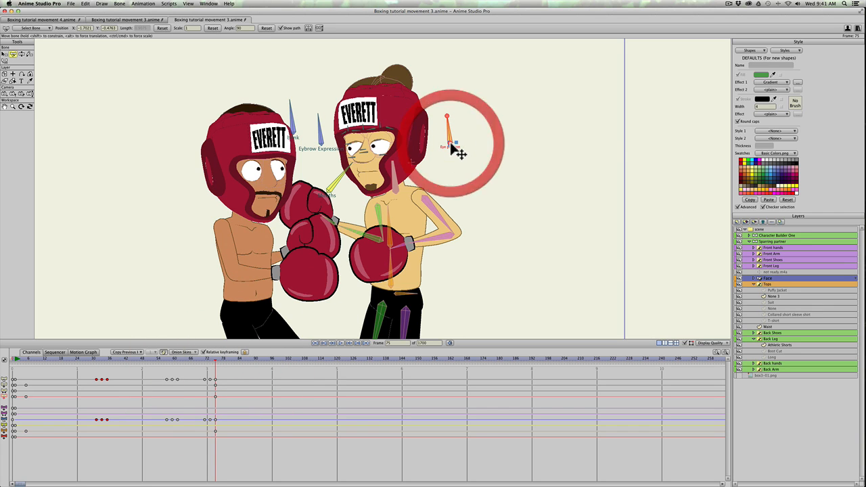
At frame 78, move the Eye position control so the sparring partner looks lower, and rotate his Mouths control to about 177 degrees.
key("Right")
key("Right")
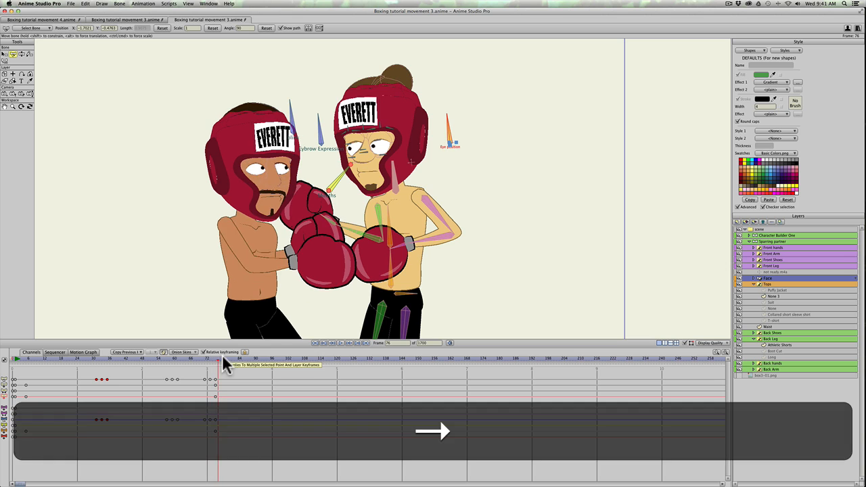
key("Right")
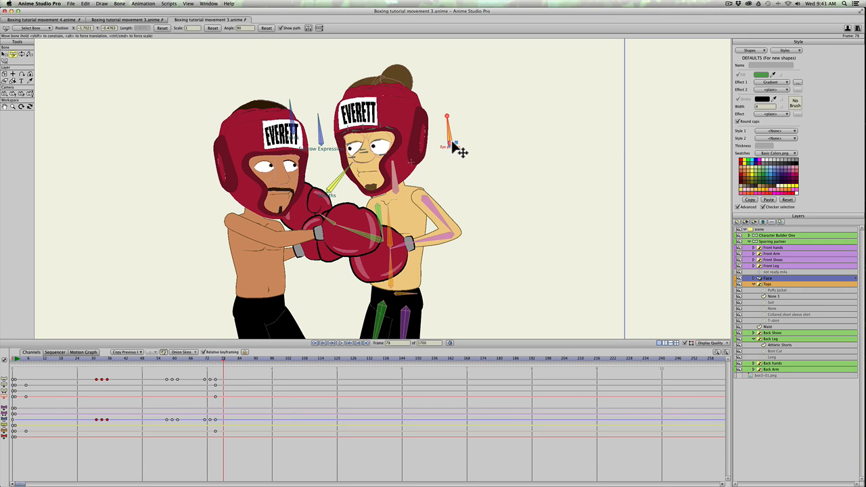
left_click_drag(458, 153, 455, 148)
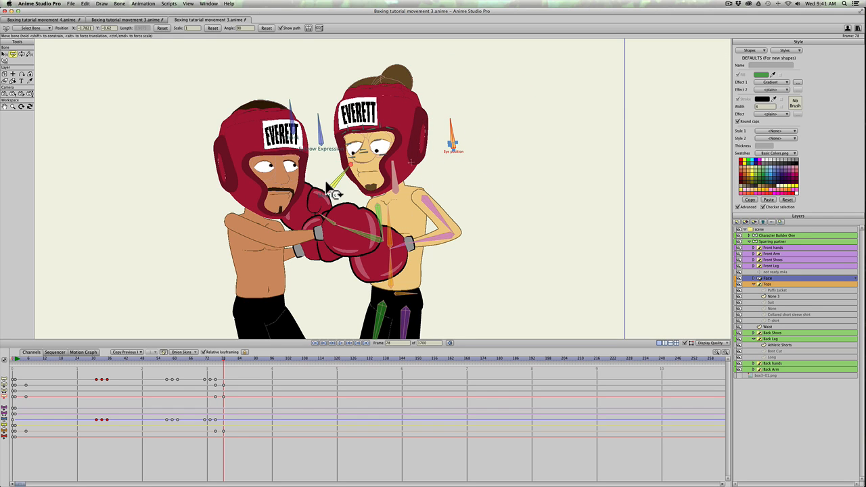
left_click_drag(338, 181, 321, 191)
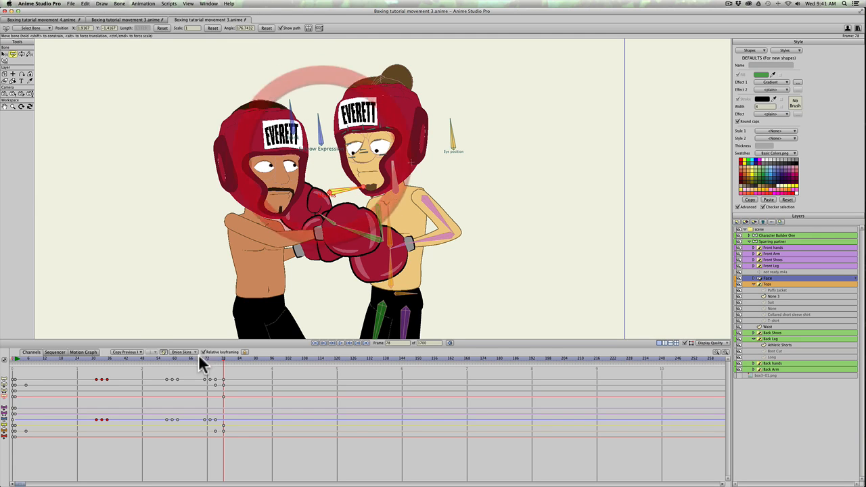
Undo the last rotation of the sparring partner's Mouths control at frame 78.
key("super+z")
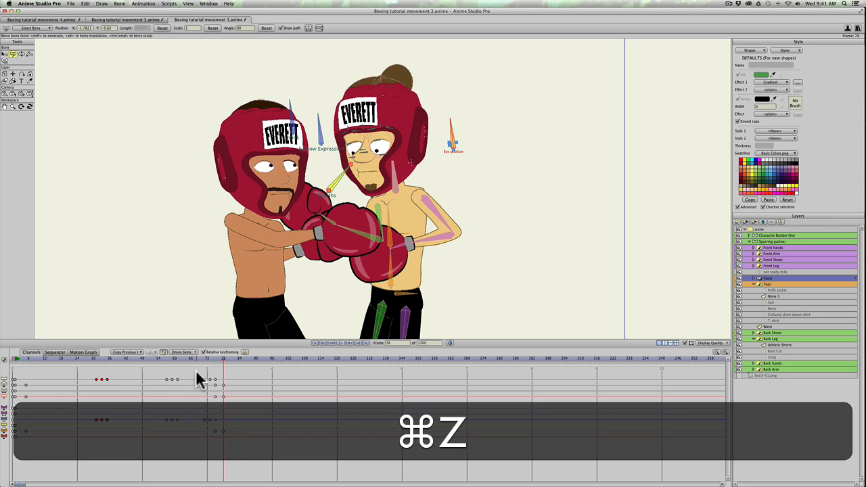
mouse_move(203, 355)
left_mouse_down()
mouse_move(228, 355)
mouse_move(215, 358)
left_mouse_up()
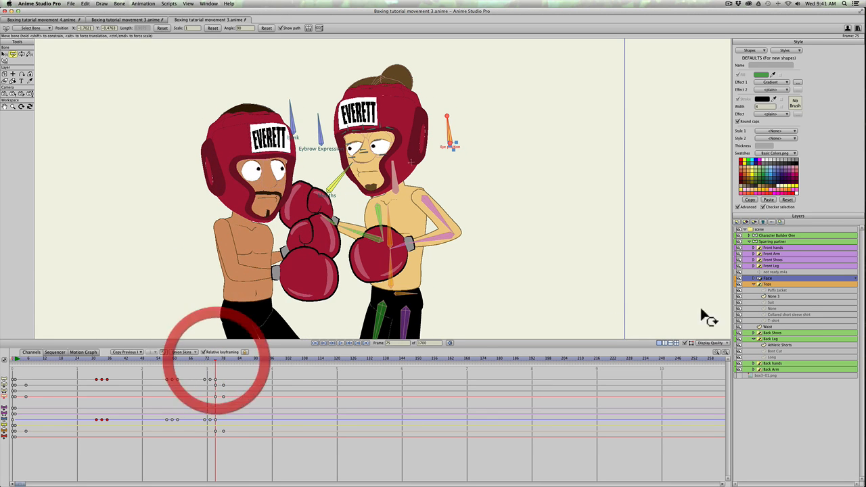
left_click(753, 278)
left_click(768, 333)
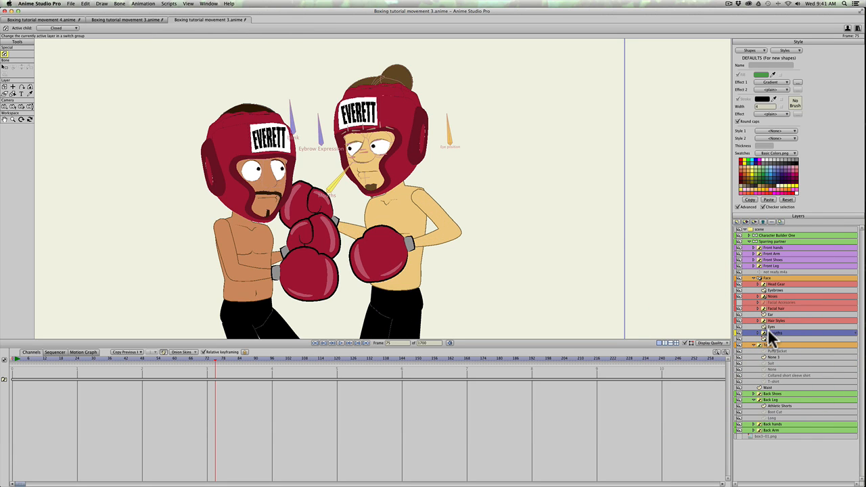
left_click(768, 279)
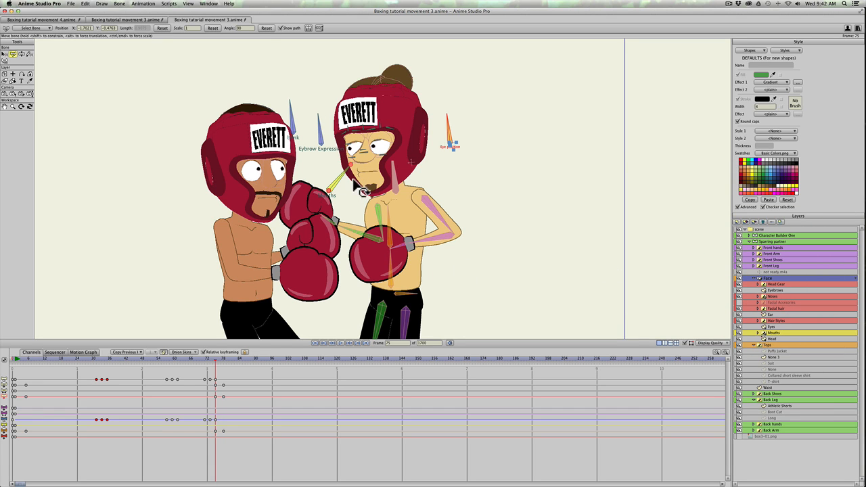
mouse_move(342, 175)
left_mouse_down()
mouse_move(320, 168)
mouse_move(308, 199)
mouse_move(331, 180)
mouse_move(325, 188)
mouse_move(304, 177)
mouse_move(341, 167)
mouse_move(334, 164)
left_mouse_up()
key("super+z")
At frame 79, rotate the sparring partner's Mouths control to about 59 degrees to open his mouth.
left_click_drag(215, 357, 225, 357)
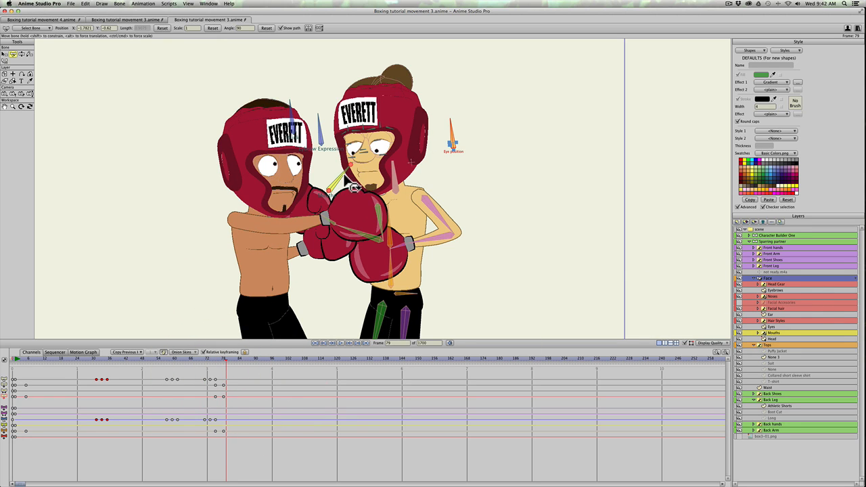
left_click_drag(343, 175, 330, 194)
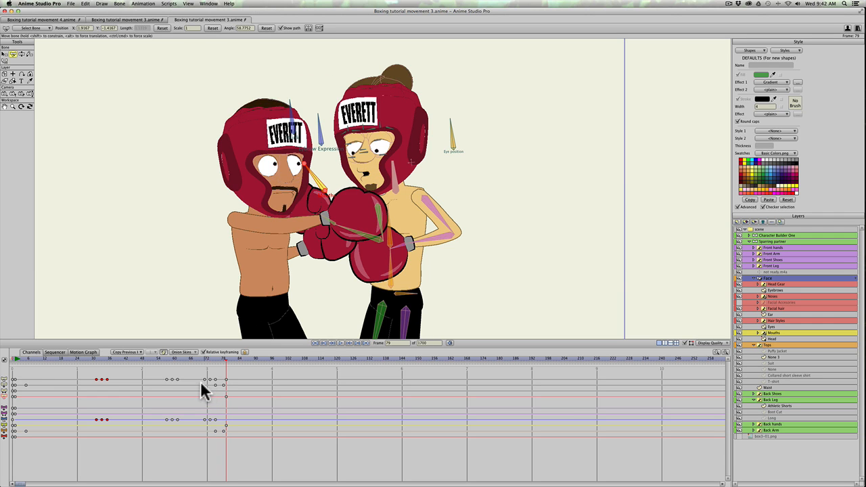
key("Right")
key("Right")
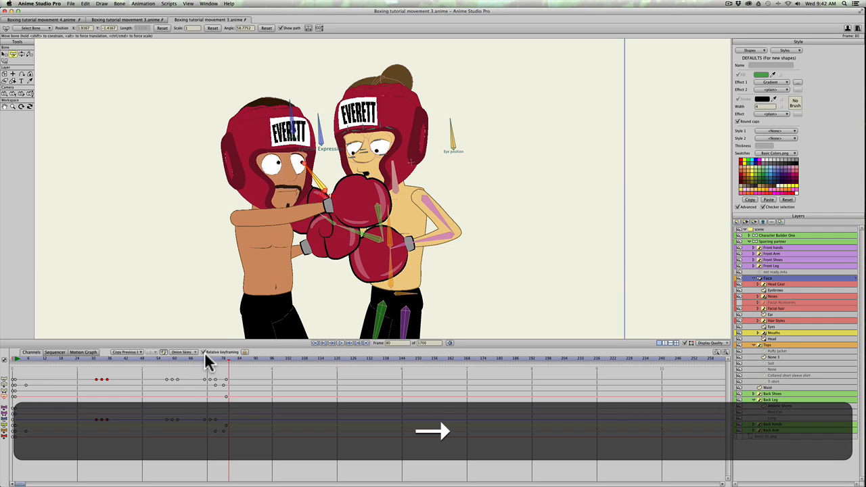
key("Left")
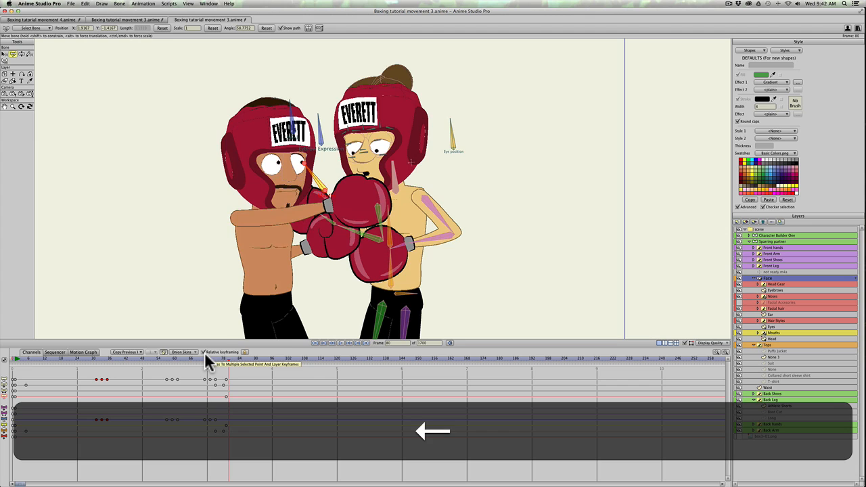
key("Right")
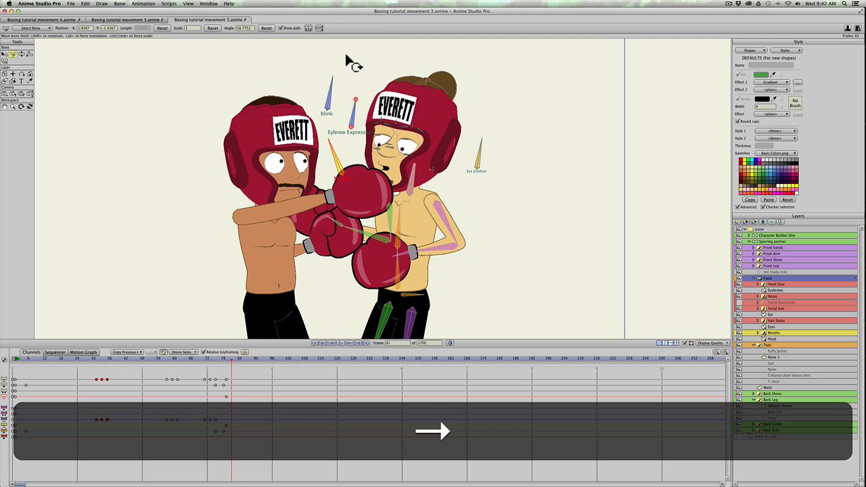
left_click(330, 100)
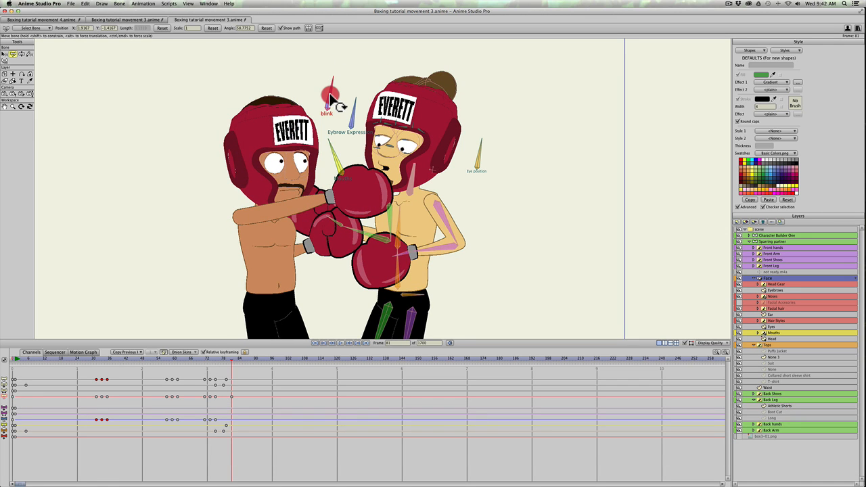
left_click(331, 91)
key("super+z")
key("super+Left")
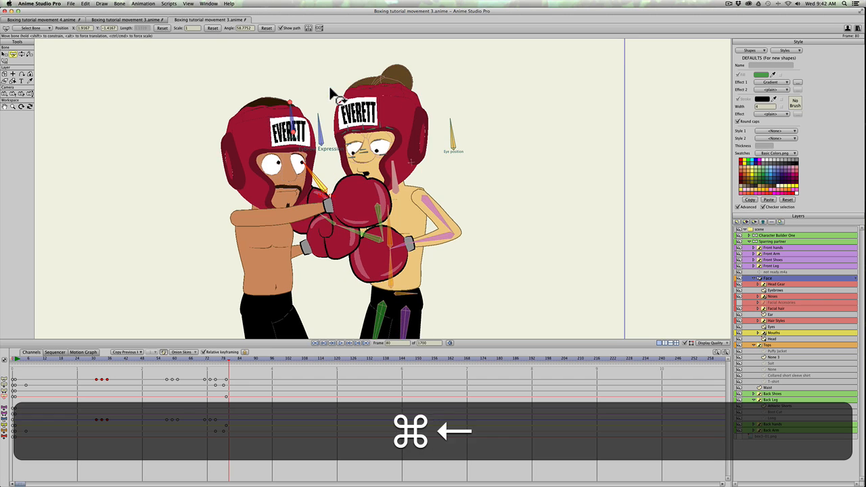
Key the sparring partner's blink control open at frame 80, and rotate it to about 73 degrees at frame 81 to close his eyes.
left_click(298, 116)
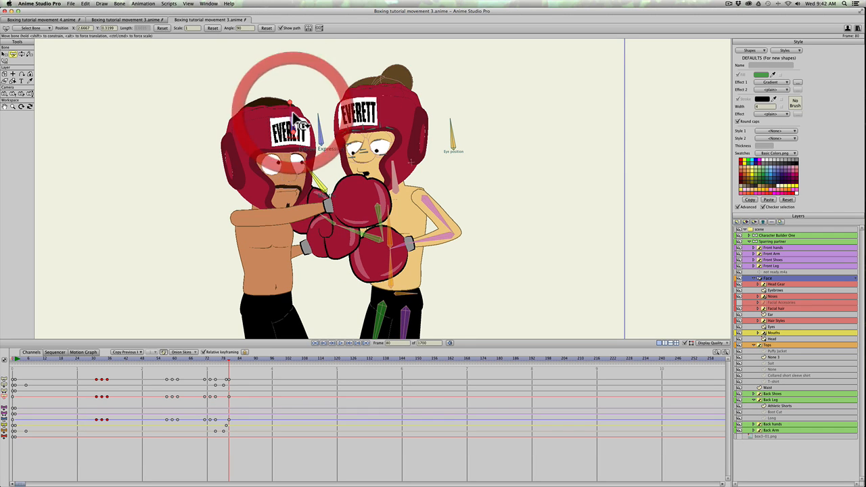
key("Right")
left_click_drag(330, 95, 322, 93)
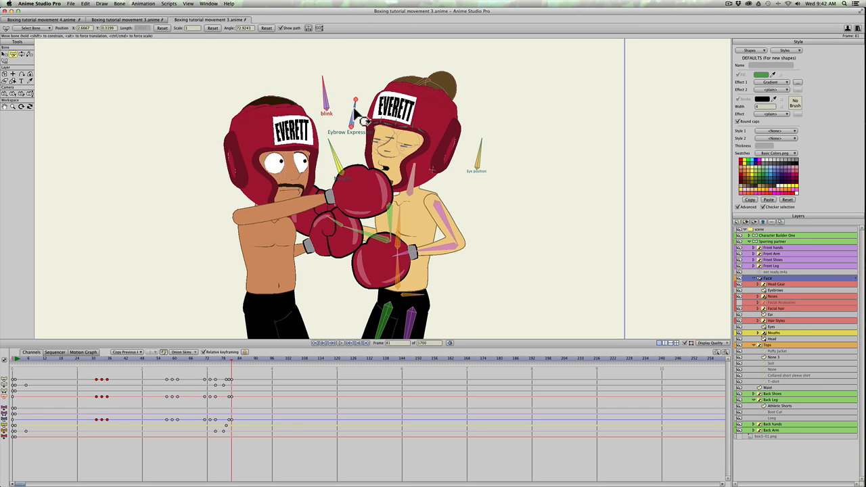
Key the sparring partner's Eyebrow Expression control at frame 79, and rotate it to about -14 degrees at frame 81.
key("Left")
key("Left")
left_click(318, 128)
key("Right")
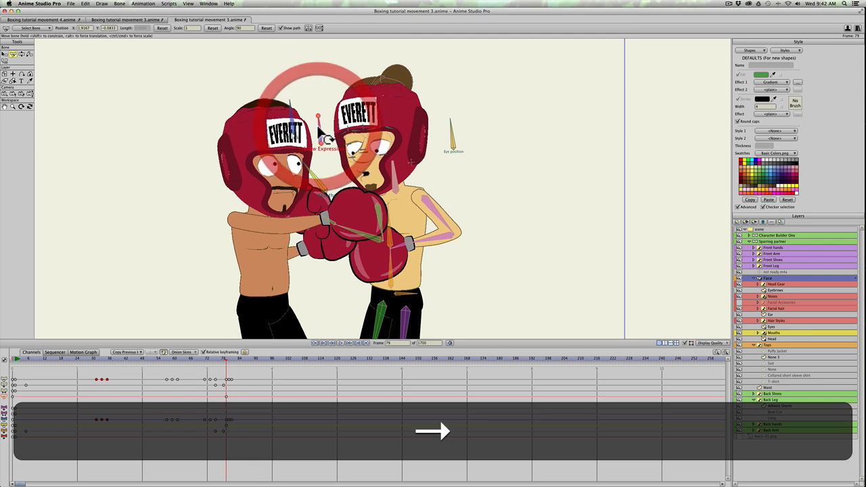
key("Right")
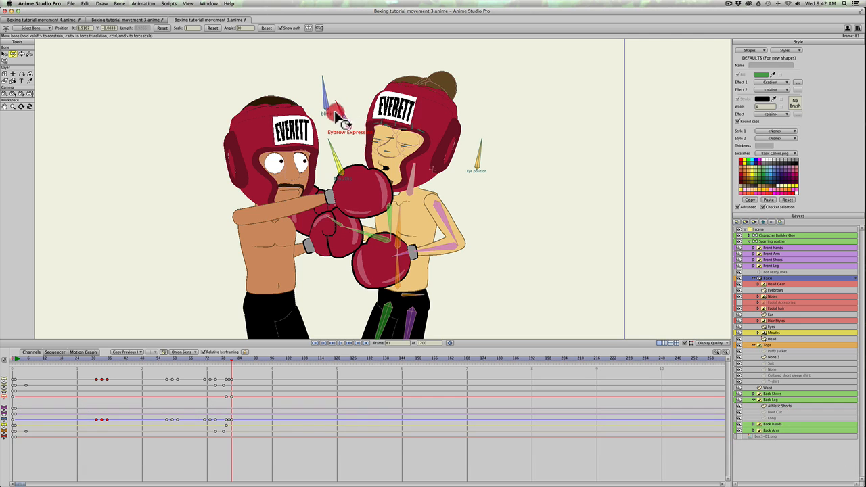
left_click_drag(341, 119, 307, 146)
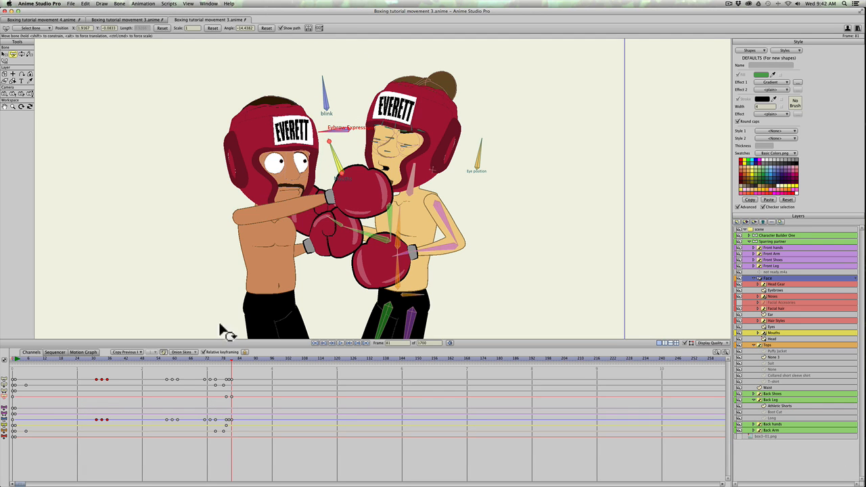
Play the animation through the punch and scrub back to frame 34 to check the sparring partner's facial movement.
left_click_drag(205, 359, 248, 329)
scroll(259, 264, "down", 5)
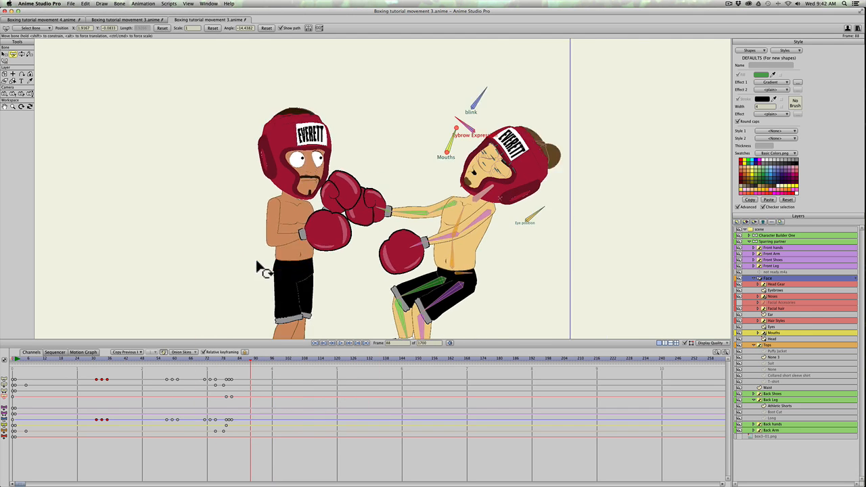
left_click(181, 358)
key("space")
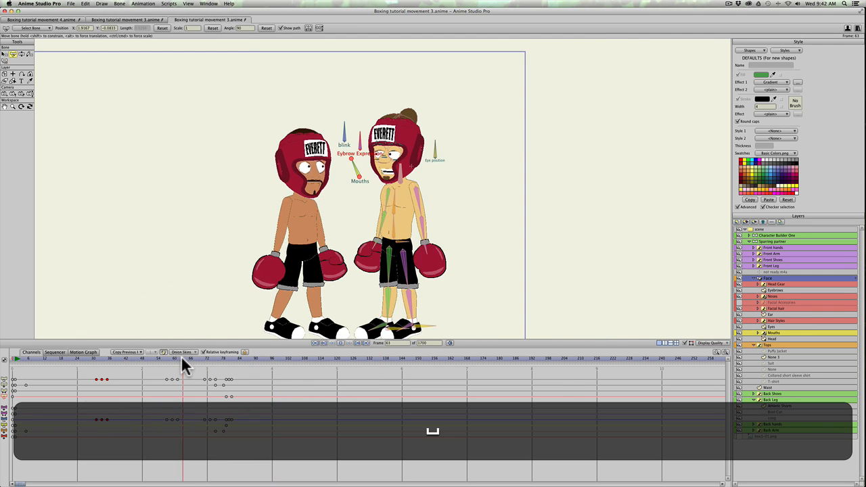
key("space")
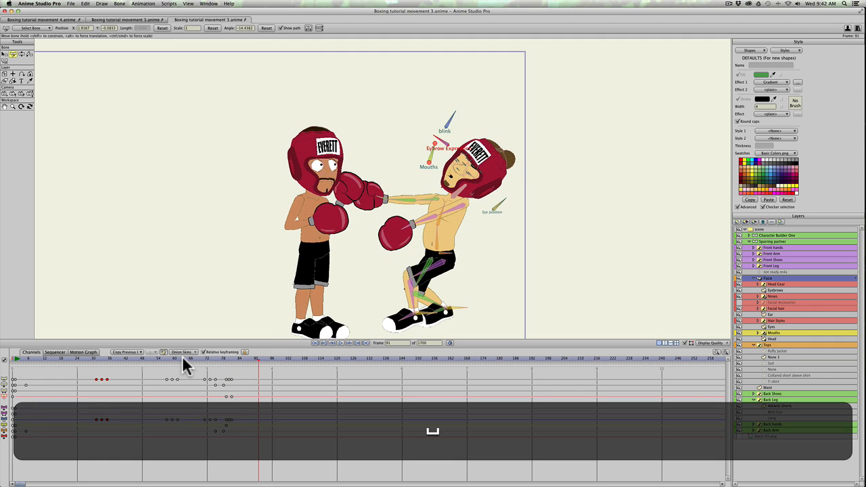
left_click(186, 356)
left_click_drag(186, 354, 105, 360)
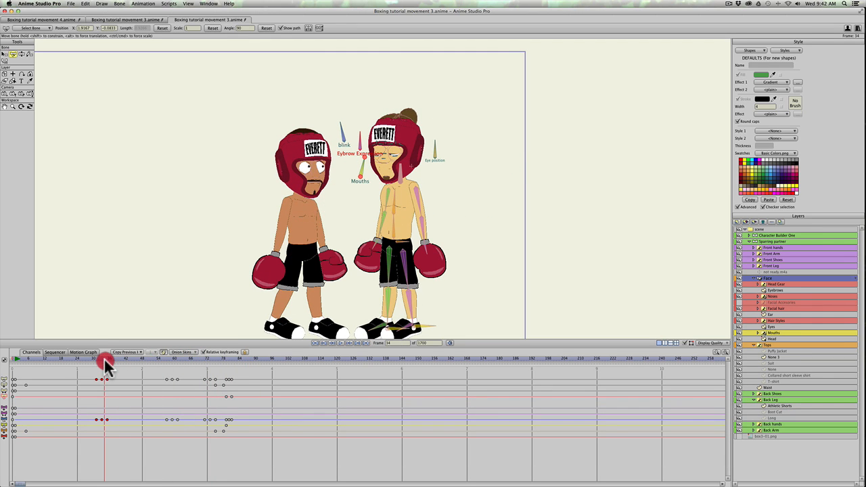
Set the interpolation of the sparring partner's Mouths keyframes at frames 1 and 79 to Step.
right_click(16, 429)
left_click(23, 429)
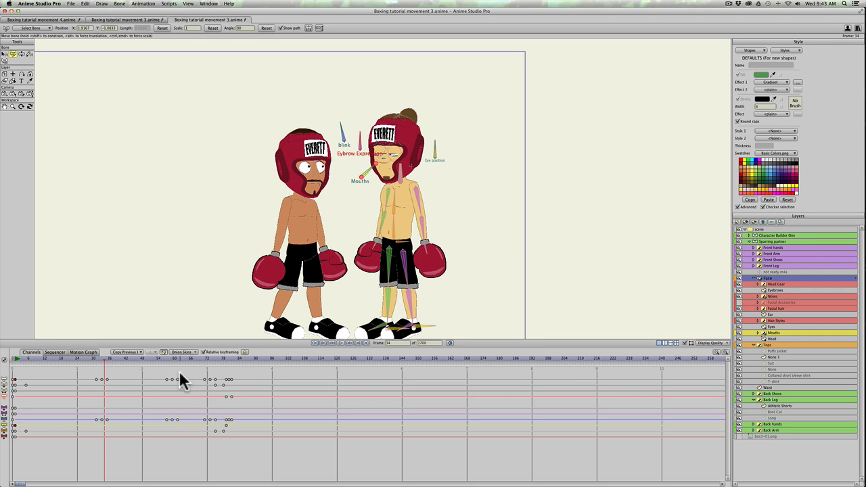
right_click(224, 424)
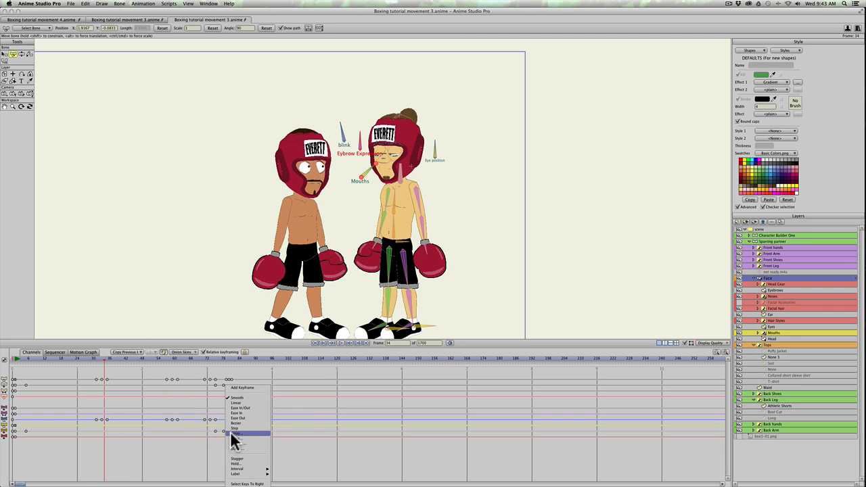
left_click(233, 435)
scroll(374, 197, "down", 1)
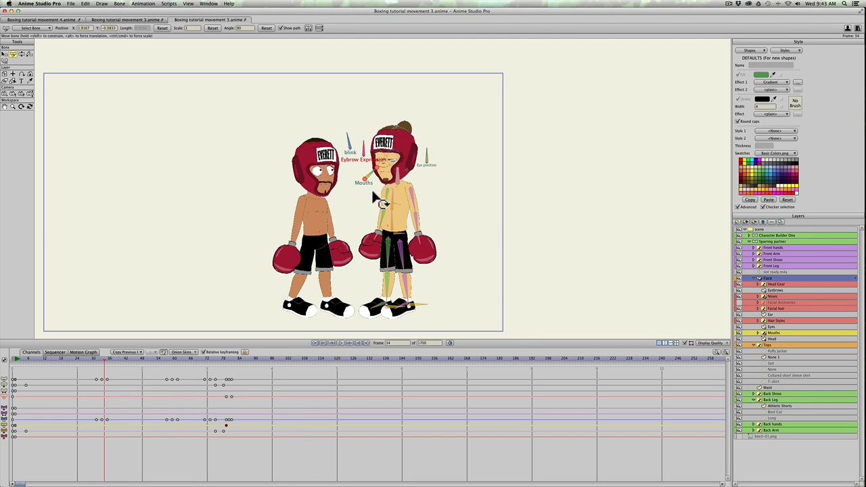
scroll(374, 197, "up", 1)
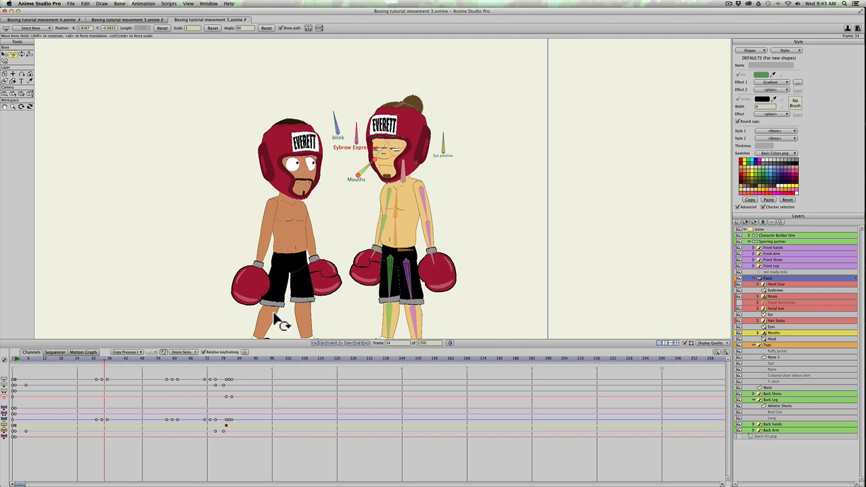
At frame 34, rotate the sparring partner's Mouths control to about 93 degrees.
left_click(227, 353)
key("t")
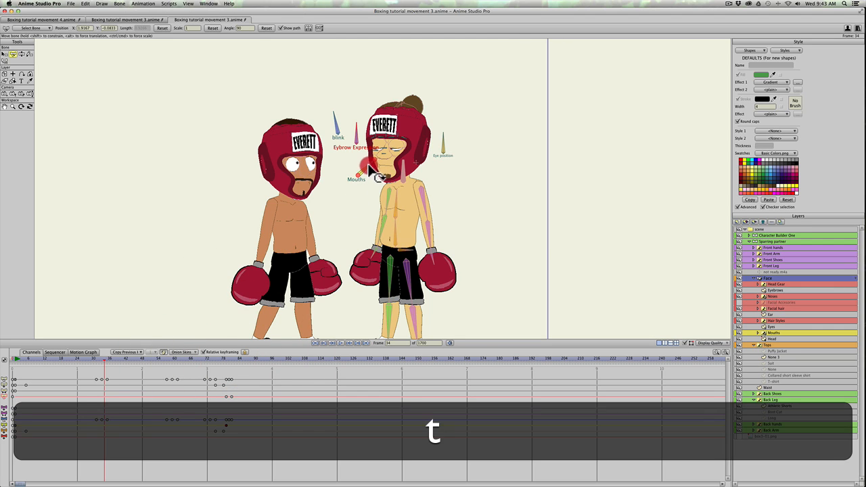
mouse_move(365, 167)
left_mouse_down()
mouse_move(354, 162)
mouse_move(359, 170)
mouse_move(342, 178)
mouse_move(352, 171)
mouse_move(363, 178)
left_mouse_up()
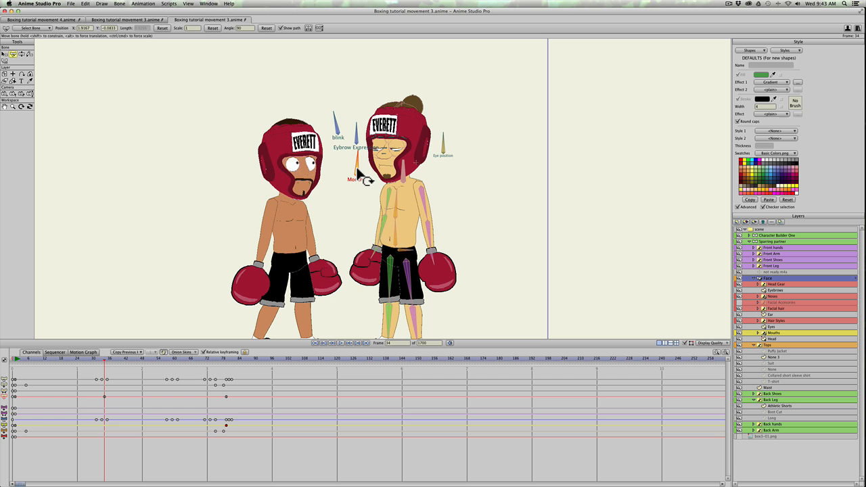
left_click(351, 169)
At frame 108, rotate the sparring partner's Mouths control to about 82 degrees for a gritted-teeth mouth.
left_click(170, 358)
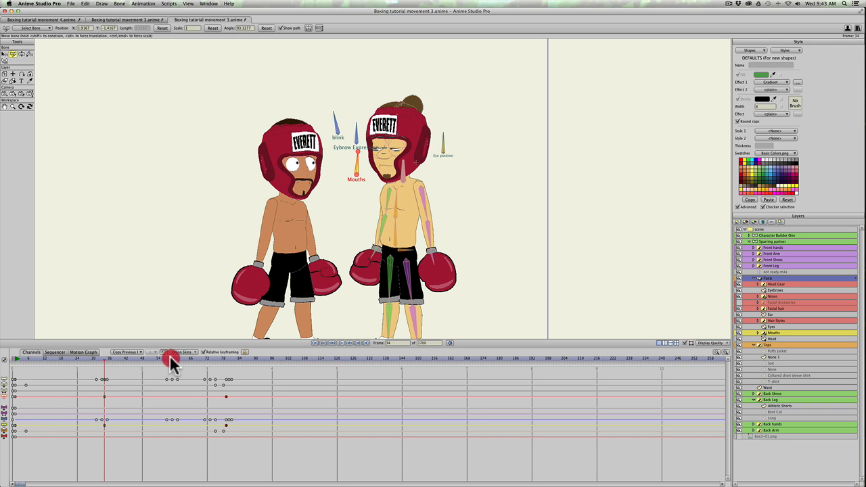
left_click_drag(171, 359, 272, 362)
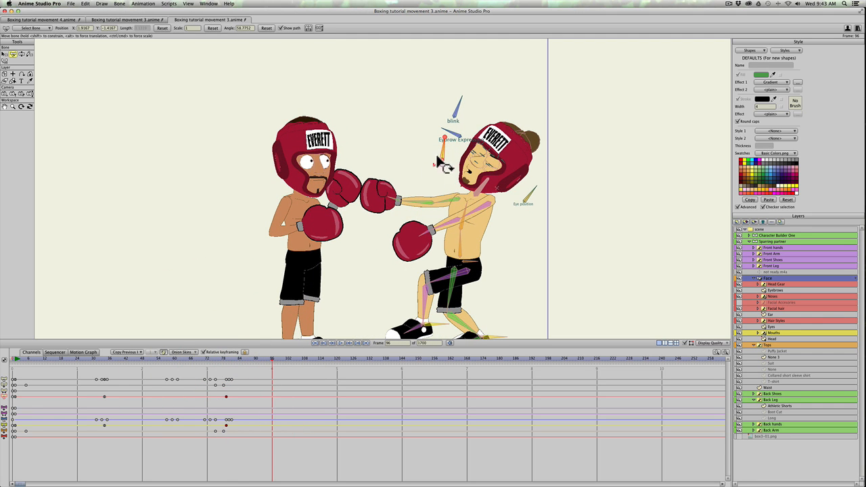
left_click_drag(264, 359, 305, 361)
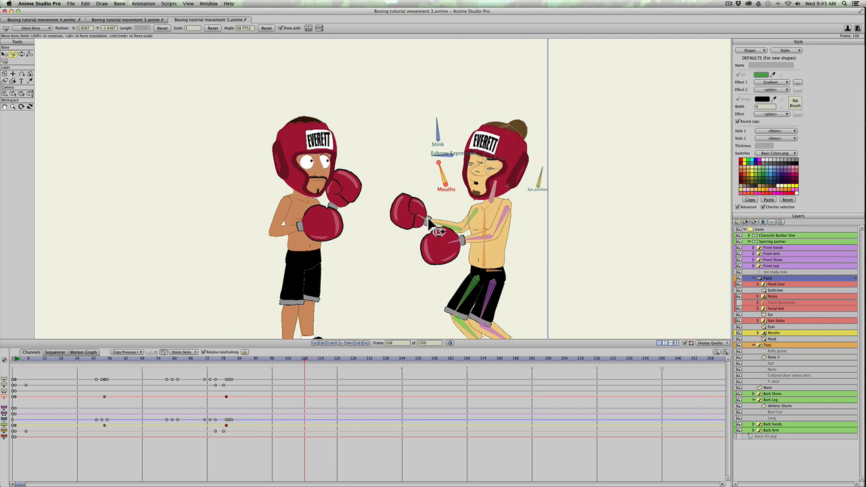
left_click_drag(442, 171, 449, 173)
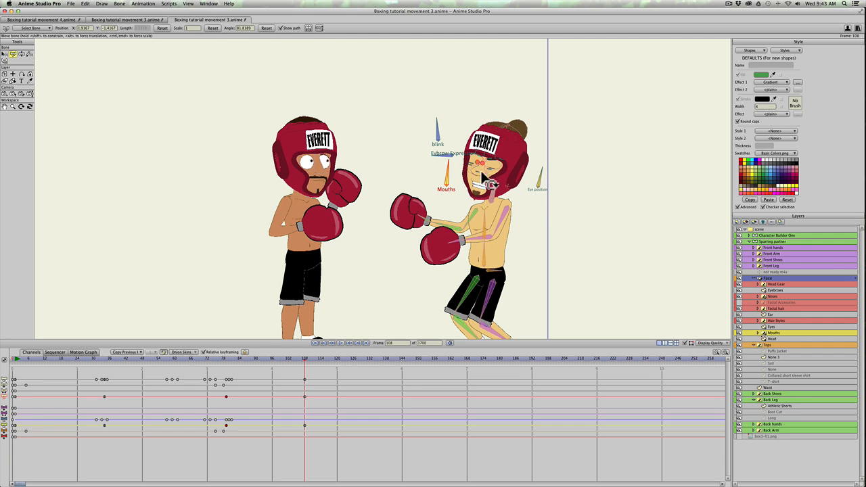
scroll(481, 189, "down", 1)
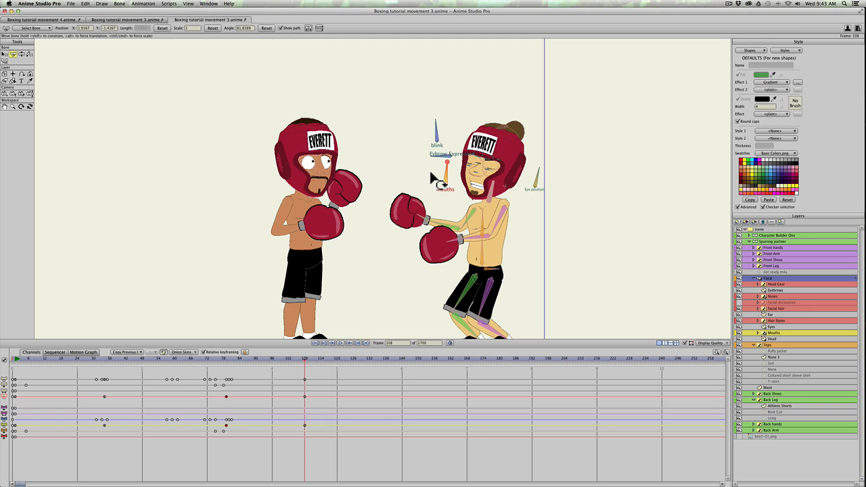
Key the sparring partner's blink control closed at frame 108, and rotate it to about 91 degrees at frame 111 to open his eyes.
left_click(438, 136)
key("Right")
key("Right")
key("Right")
left_click(436, 132)
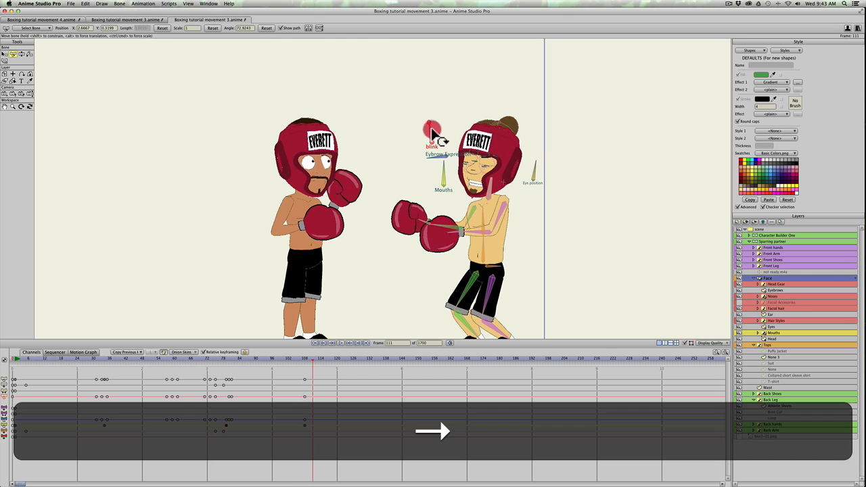
left_click_drag(436, 130, 434, 124)
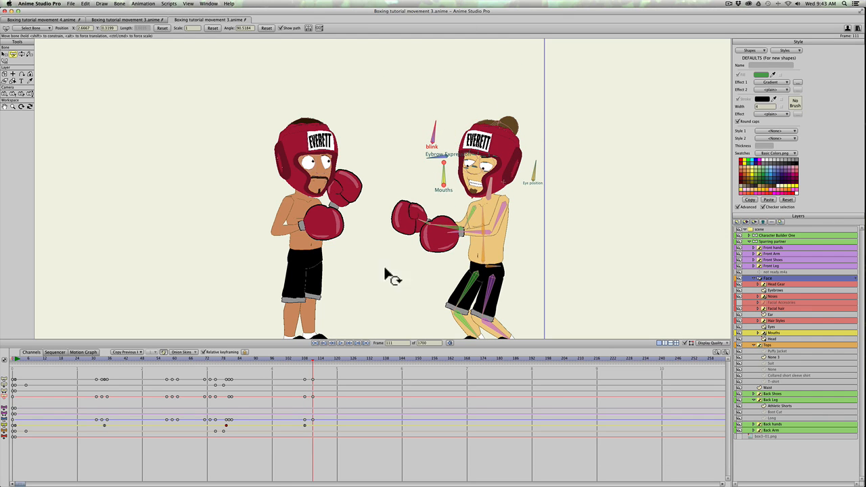
Set a keyframe for the sparring partner's Eye position control at frame 108.
key("Left")
key("Left")
key("Left")
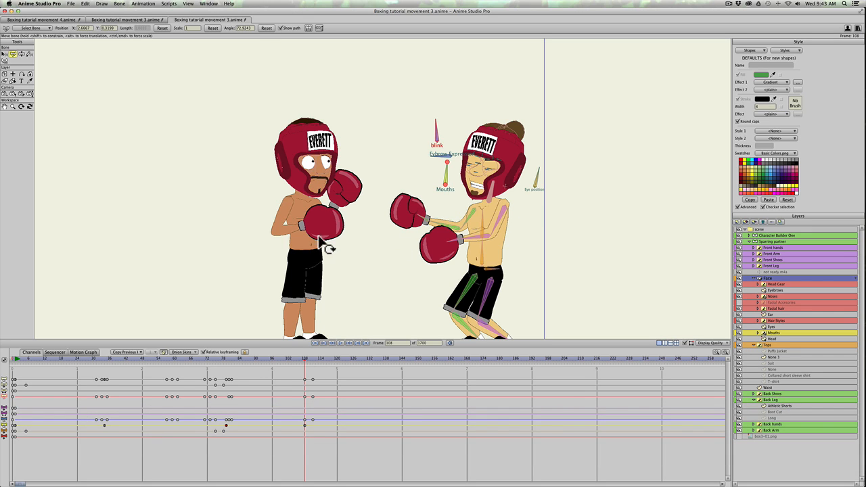
left_click(535, 183)
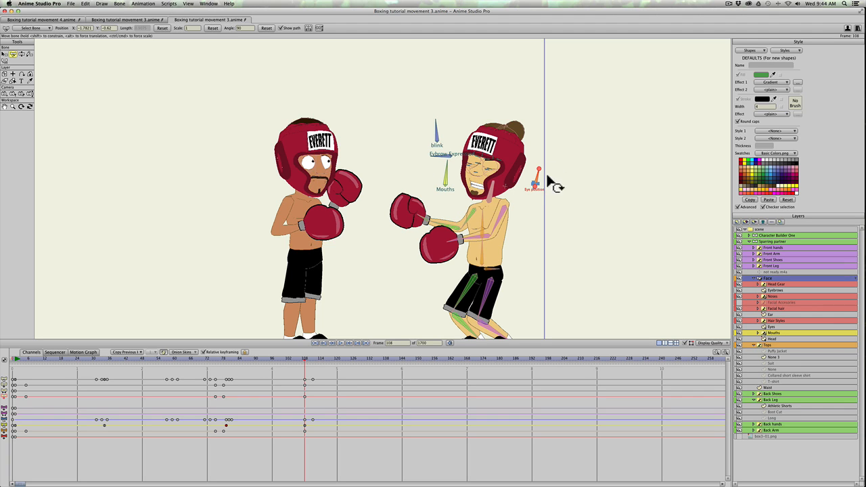
At frame 111, reposition the sparring partner's Eye position control to redirect his gaze.
key("Right")
key("Right")
key("Right")
key("Right")
key("Left")
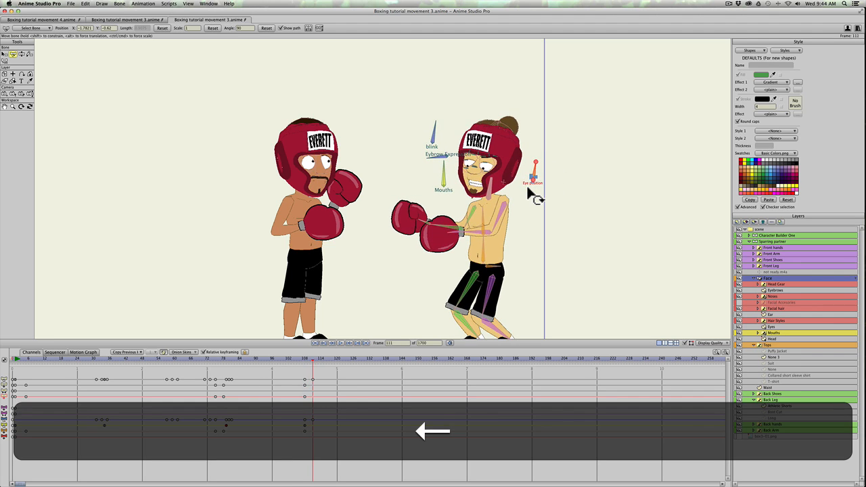
left_click(533, 181)
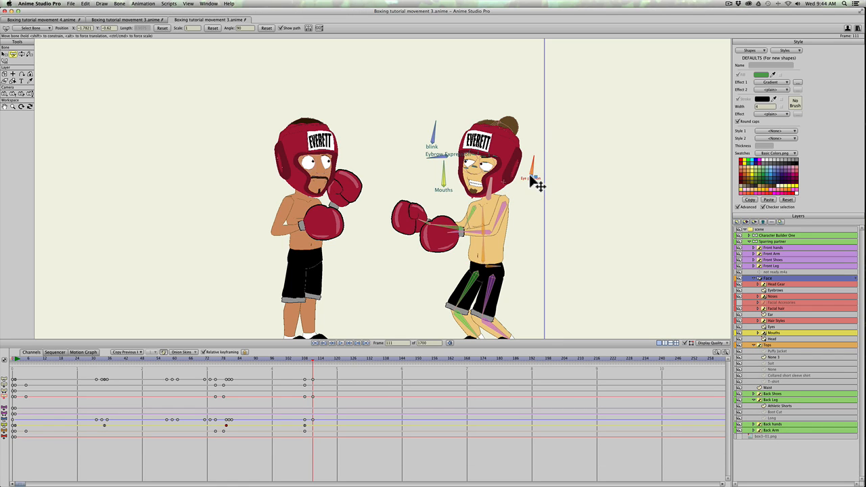
left_click(535, 182)
left_click_drag(289, 358, 337, 361)
left_click_drag(335, 359, 312, 361)
left_click(532, 178)
At frame 119, nudge the sparring partner's Eye position control to shift his gaze toward his opponent.
key("Right")
key("Right")
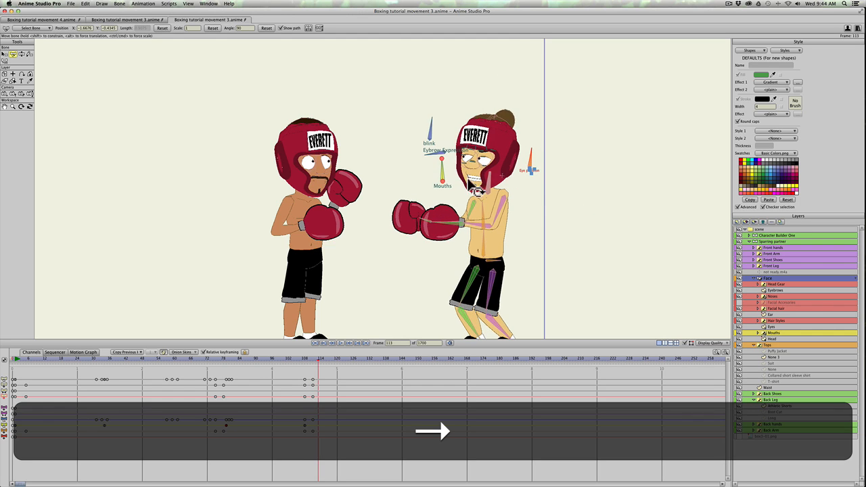
key("Right")
key("Right")
key("Right")
key("Right")
key("Right")
key("Right")
left_click(527, 156)
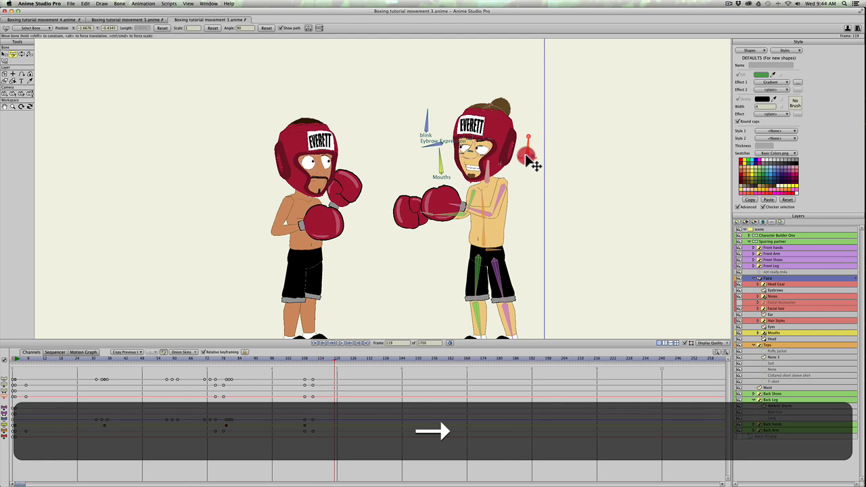
left_click_drag(528, 158, 529, 161)
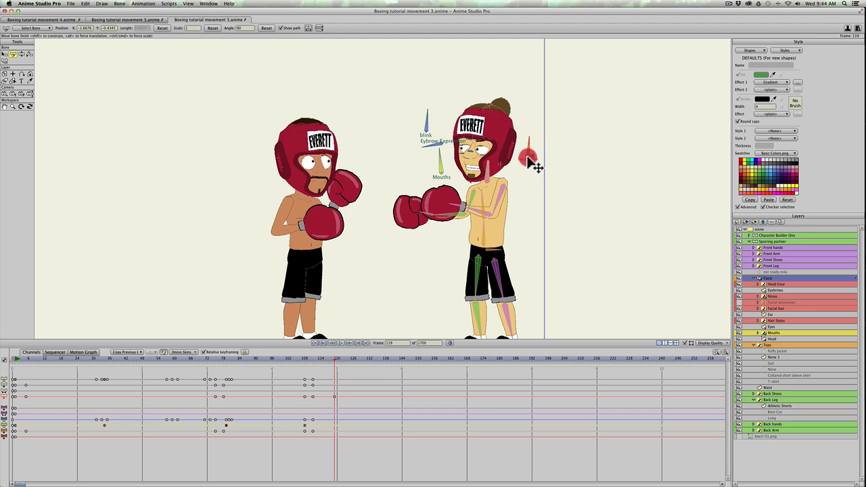
left_click_drag(528, 158, 527, 157)
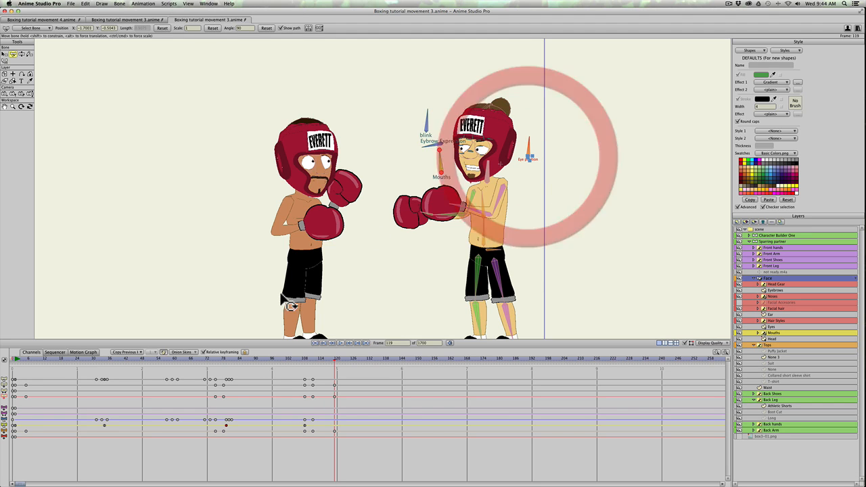
Import lil punch.mp3 from the Boxing tutorial audio folder as an audio layer at frame 81, where the punch lands.
scroll(282, 314, "down", 2)
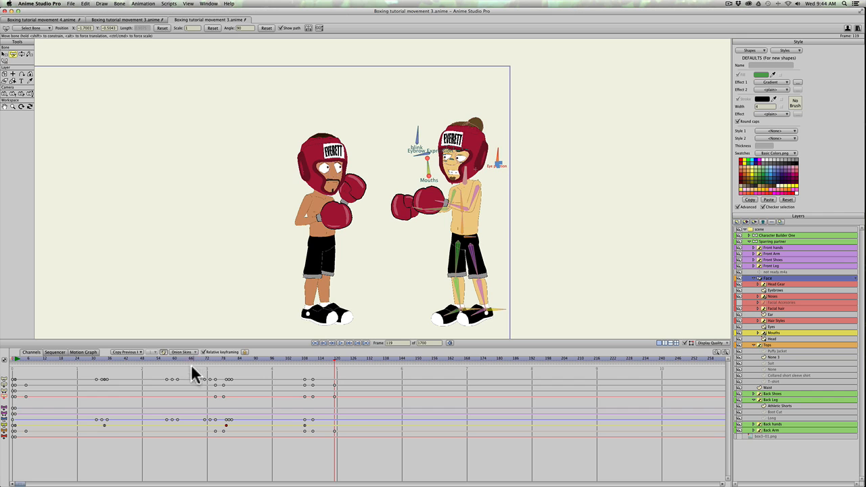
mouse_move(178, 358)
left_mouse_down()
mouse_move(340, 347)
mouse_move(173, 350)
left_mouse_up()
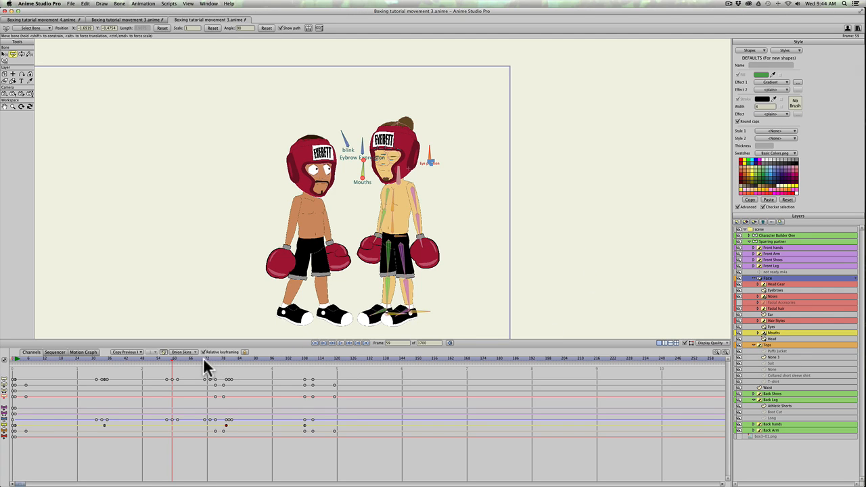
left_click_drag(201, 356, 231, 360)
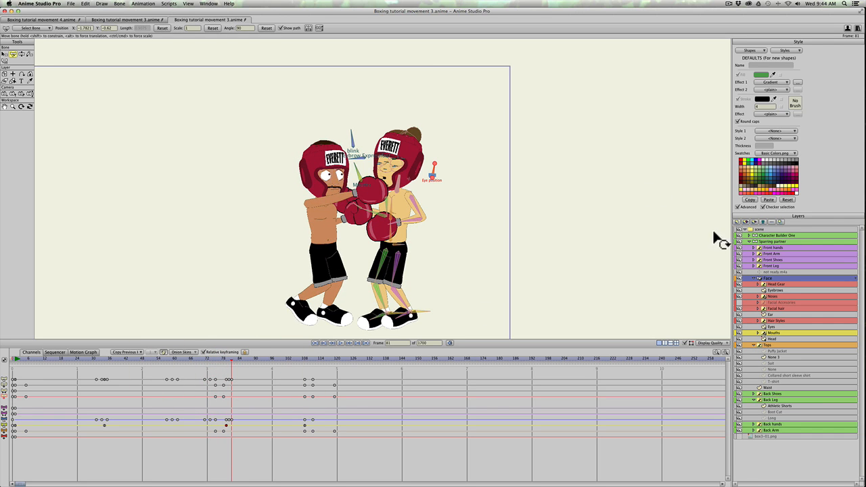
left_click(734, 220)
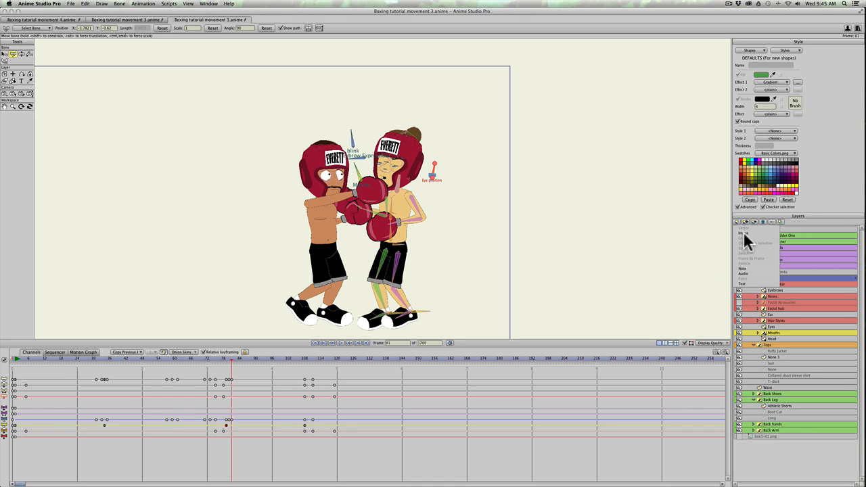
left_click(743, 273)
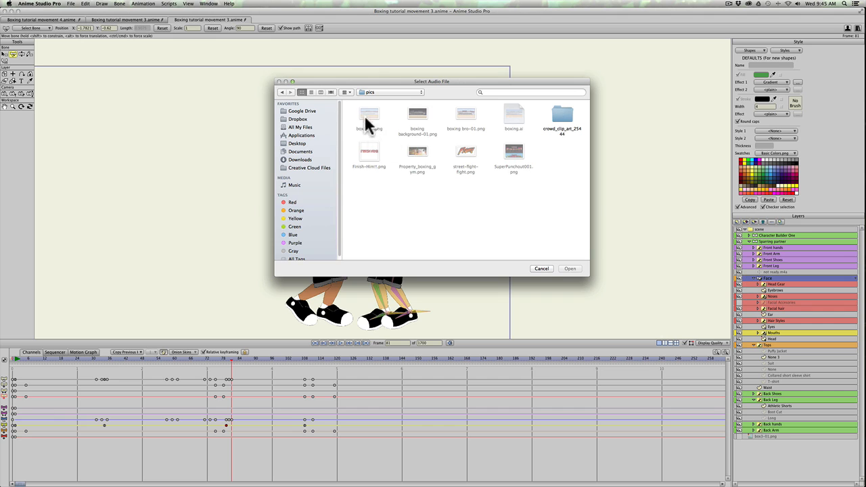
left_click(369, 96)
left_click(368, 102)
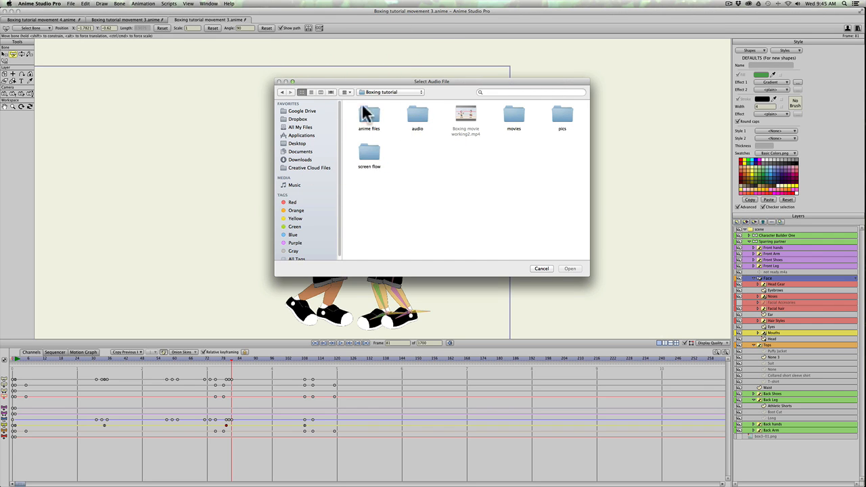
double_click(417, 119)
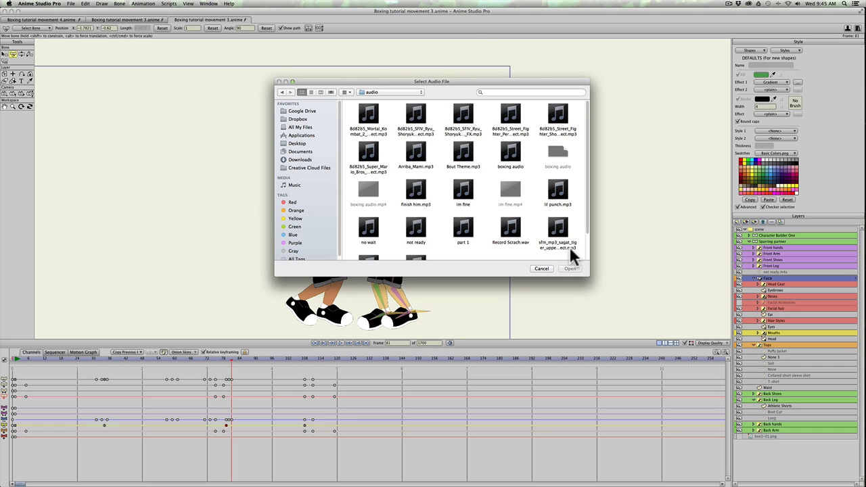
left_click_drag(588, 276, 589, 304)
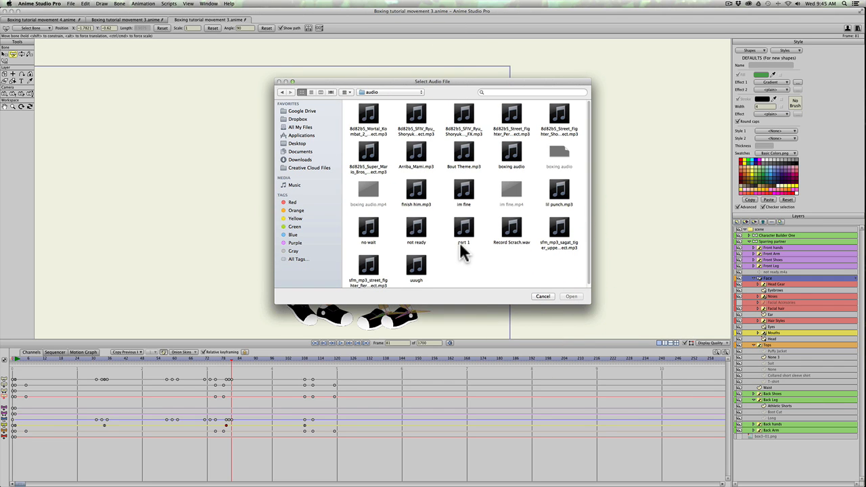
scroll(460, 243, "down", 1)
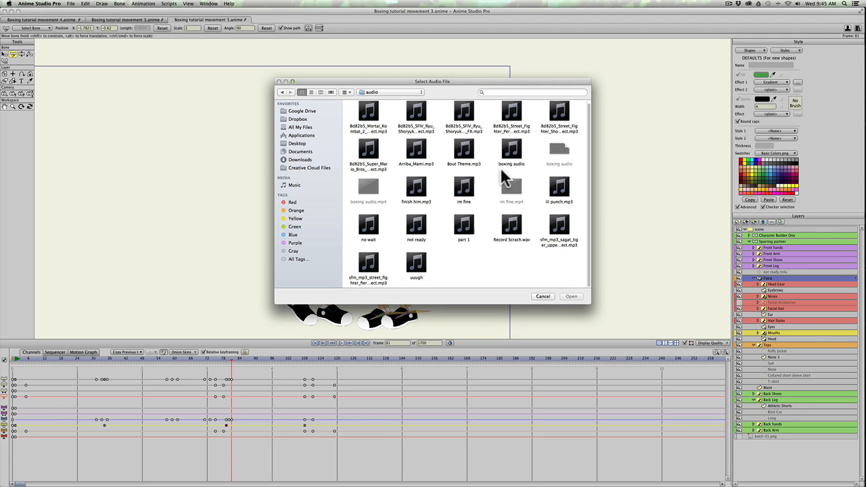
double_click(556, 189)
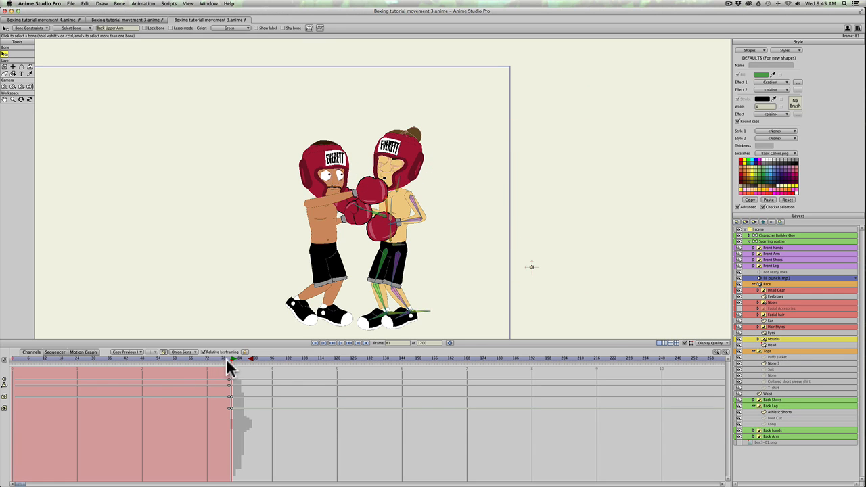
Play back the punch section repeatedly to check the sound effect's timing against the hit and the partner's reaction.
left_click_drag(234, 357, 179, 361)
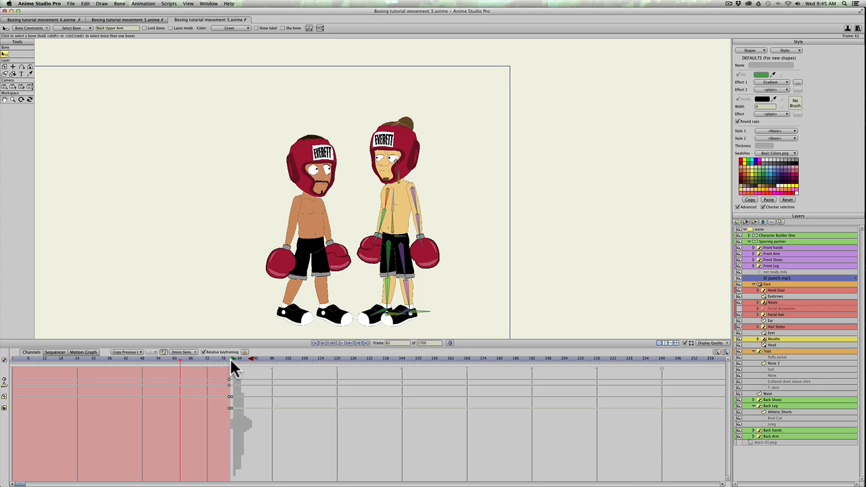
left_click_drag(223, 358, 177, 365)
key("space")
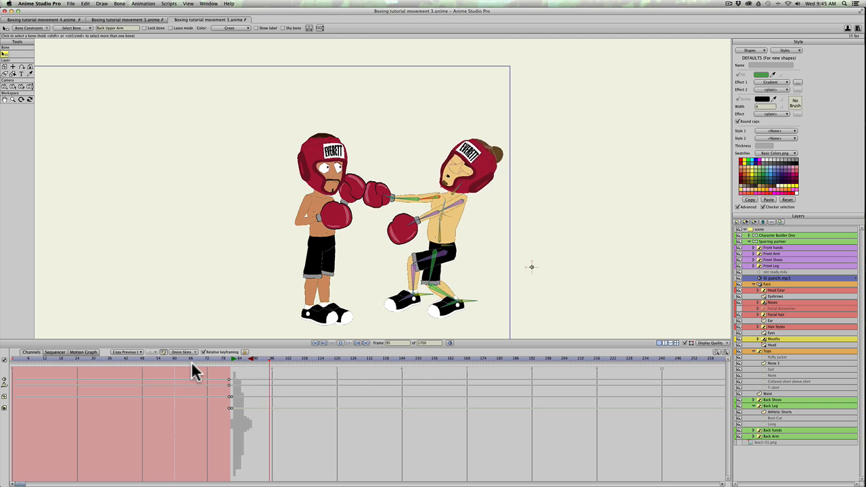
key("space")
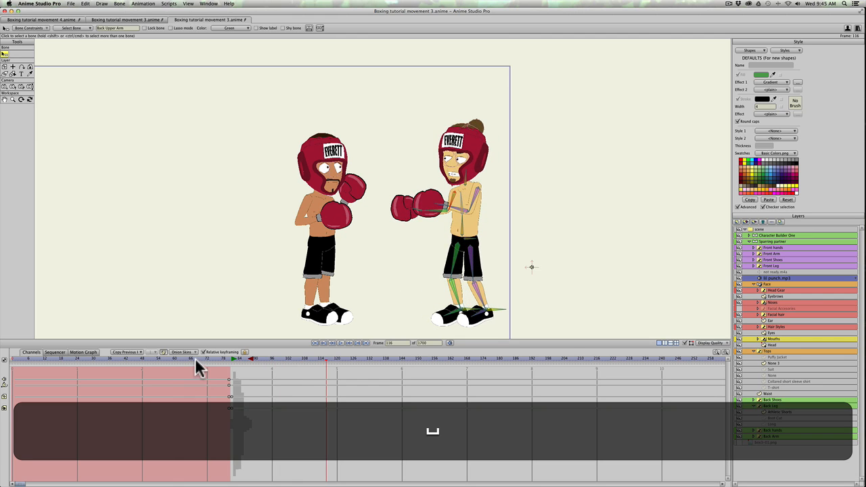
left_click(195, 358)
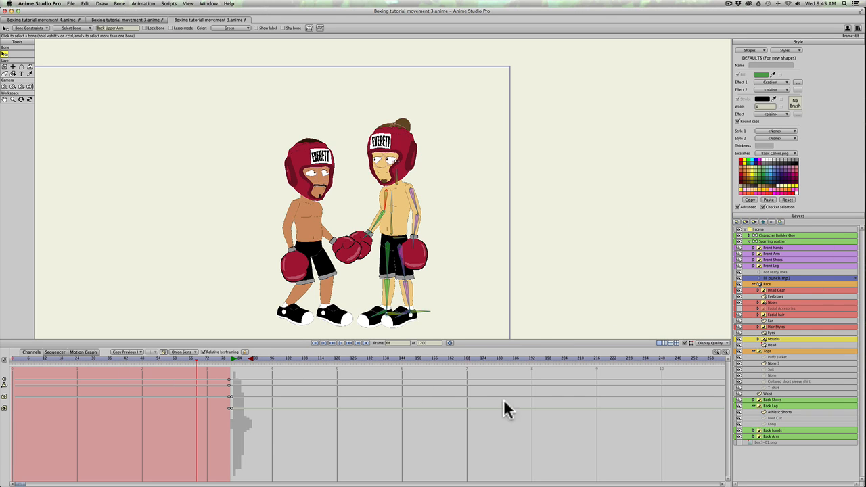
left_click(209, 355)
key("space")
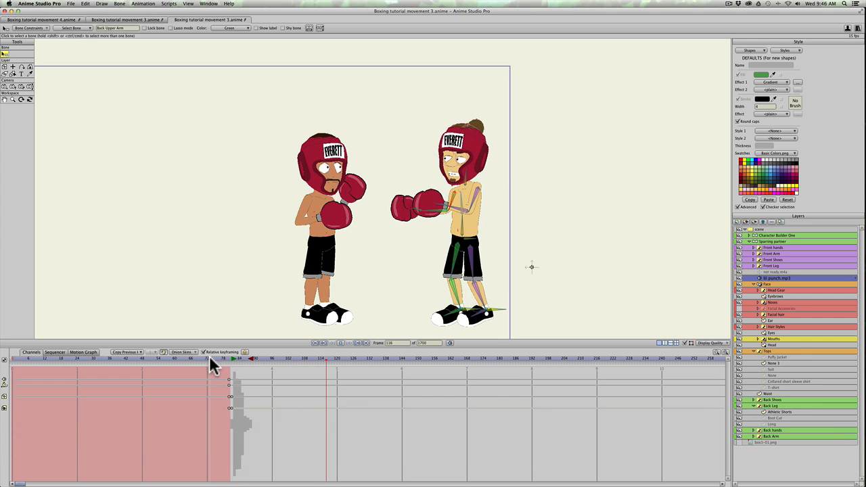
key("space")
left_click(210, 355)
key("space")
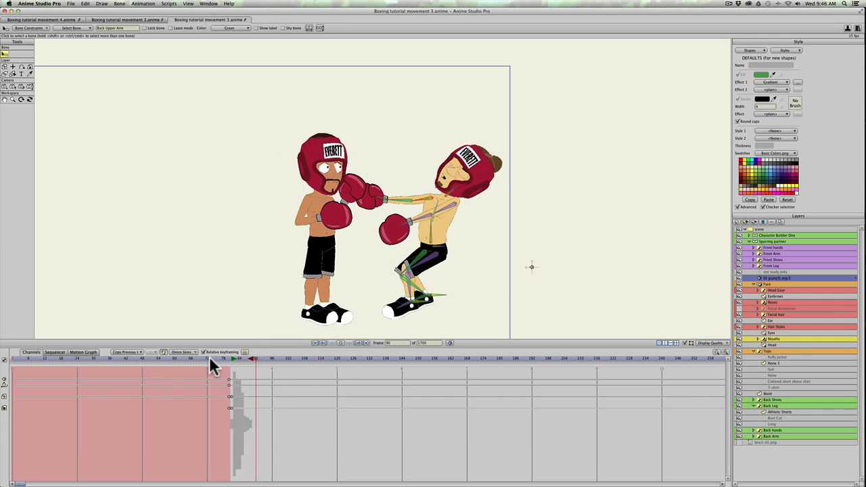
key("space")
left_click(203, 358)
key("space")
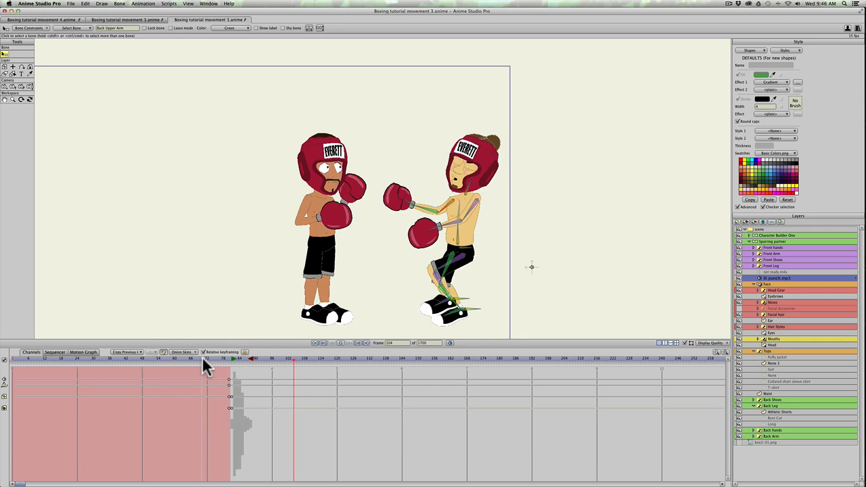
key("space")
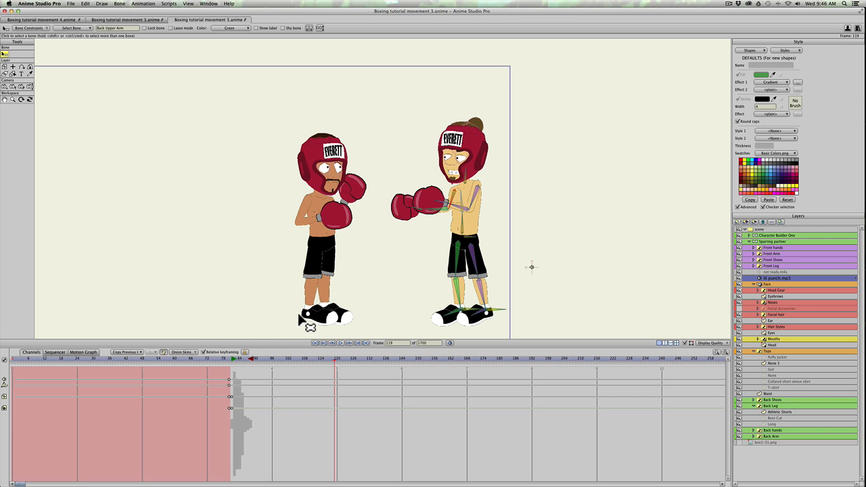
At frame 126, set keyframes on all bones of the Sparring partner and Character Builder One layers.
left_click(749, 241)
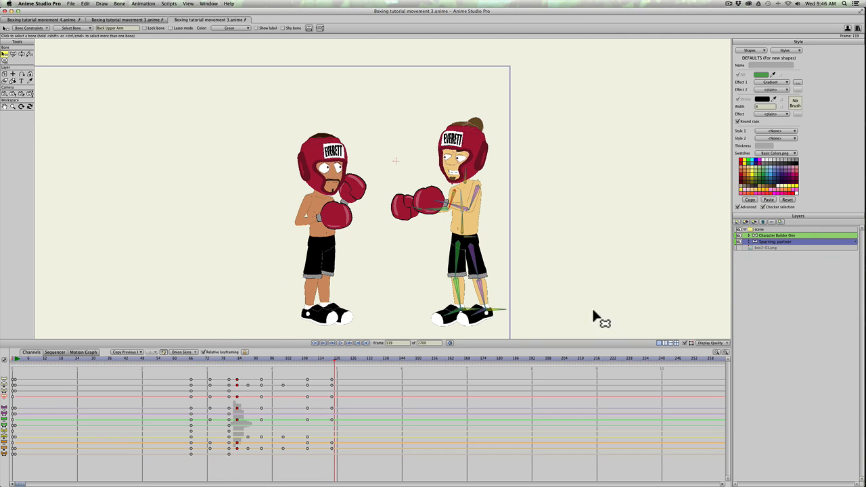
left_click_drag(333, 360, 365, 358)
key("super+a")
key("super+f")
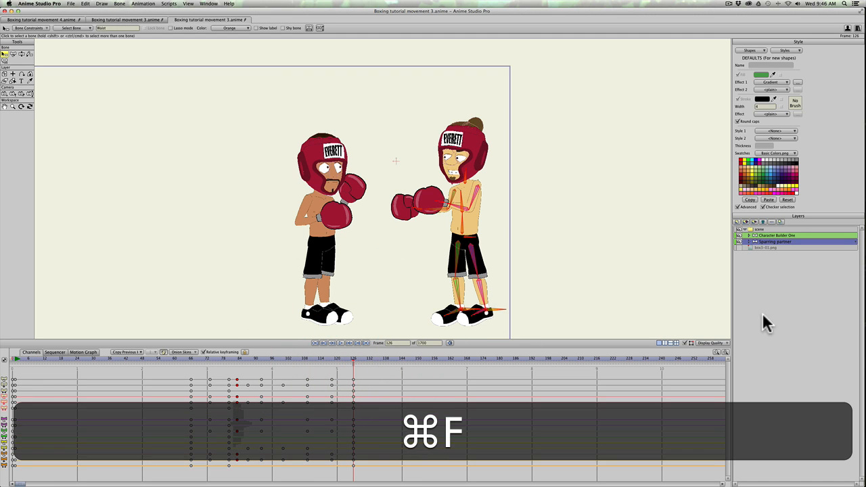
left_click(763, 235)
key("super+a")
key("super+f")
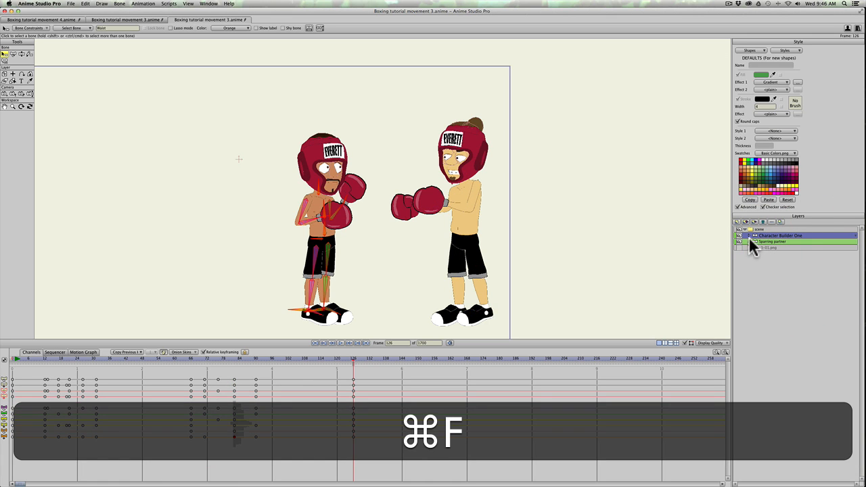
At frame 132, move the Character Builder One layer up close to the sparring partner and lower his gloved arms.
mouse_move(353, 358)
left_mouse_down()
mouse_move(378, 356)
mouse_move(357, 354)
mouse_move(370, 355)
left_mouse_up()
left_click(5, 73)
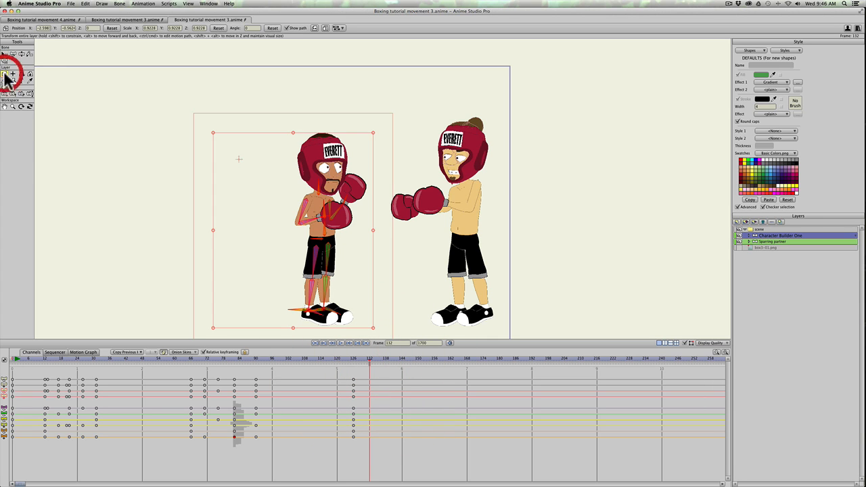
left_click_drag(310, 197, 365, 186)
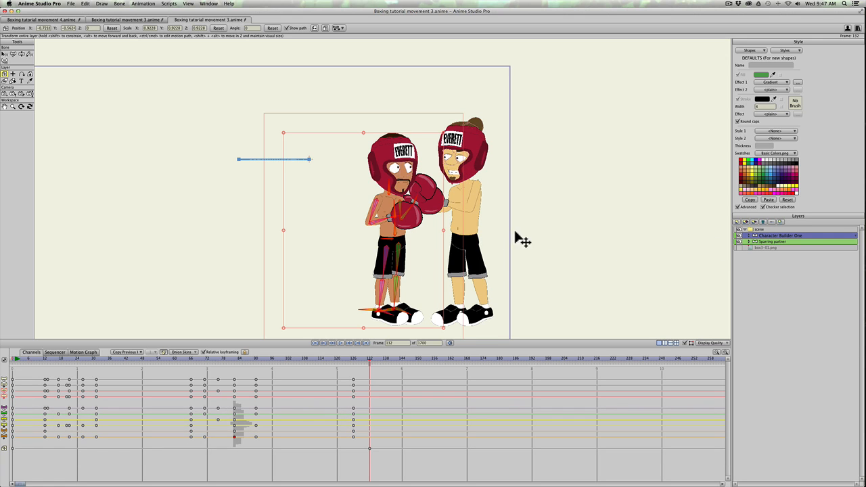
left_click(427, 237)
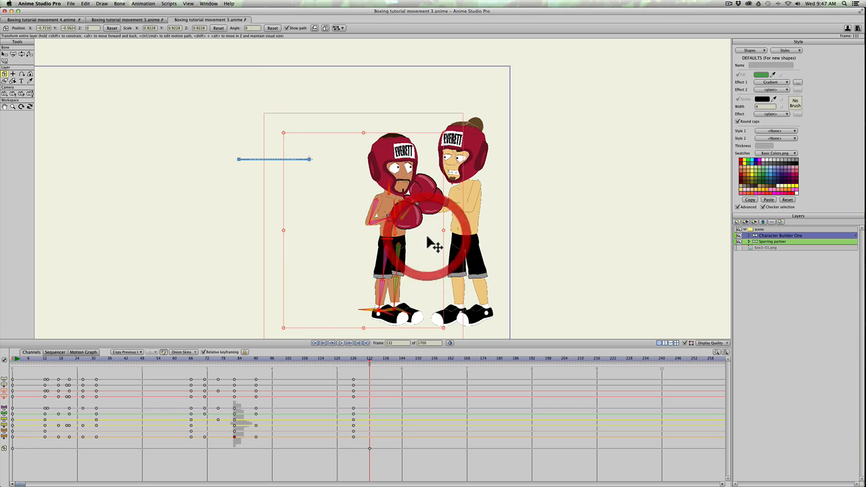
key("z")
left_click_drag(413, 204, 376, 241)
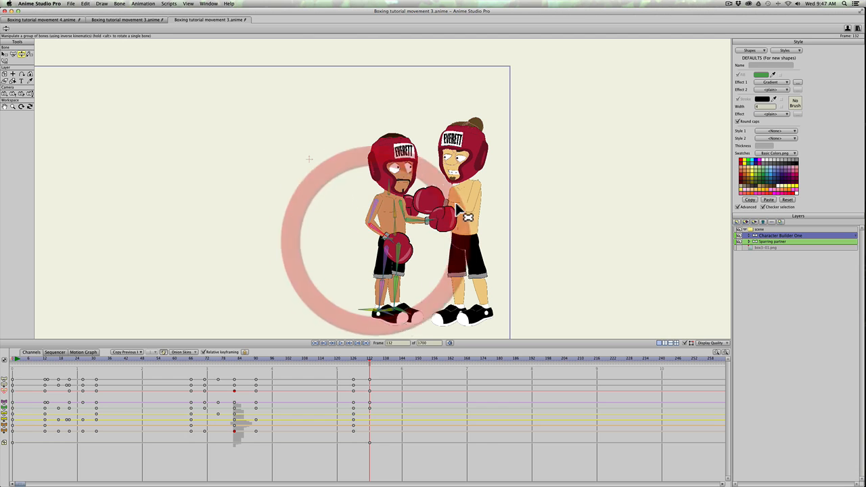
At frame 132, pose the sparring partner's arms so both gloves reach the other boxer's chest.
left_click_drag(457, 201, 407, 201)
left_click(778, 242)
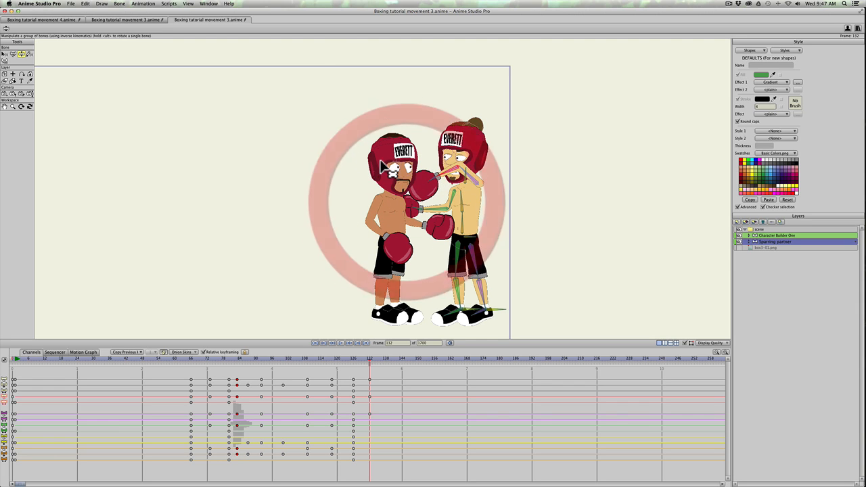
left_click_drag(456, 173, 400, 237)
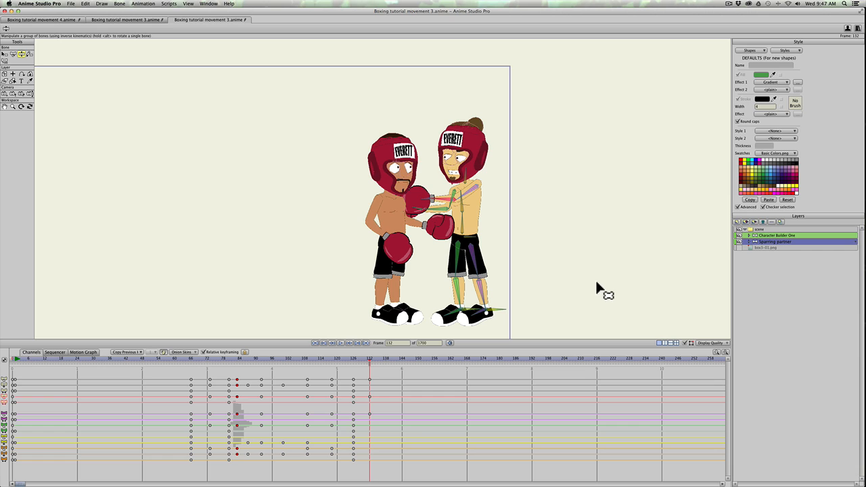
Duplicate the Sparring partner layer and move the copy above Character Builder One in the layer order.
left_click(756, 241)
left_click(745, 219)
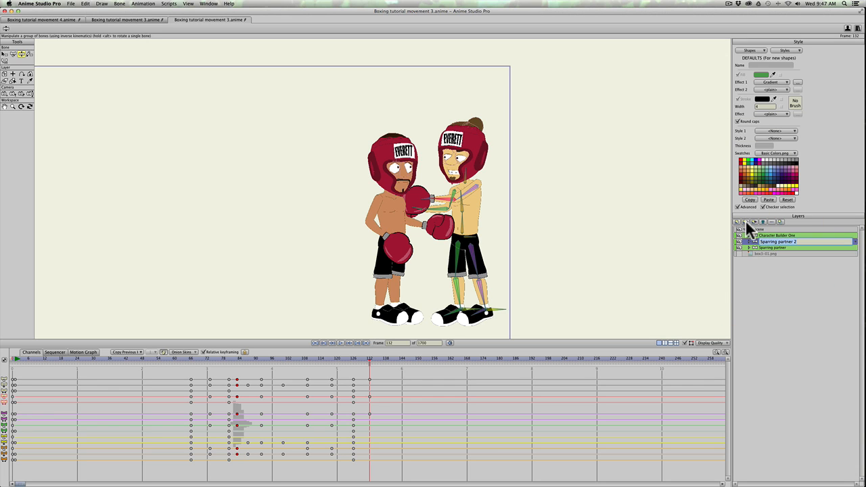
left_click(766, 247)
left_click_drag(766, 241, 765, 230)
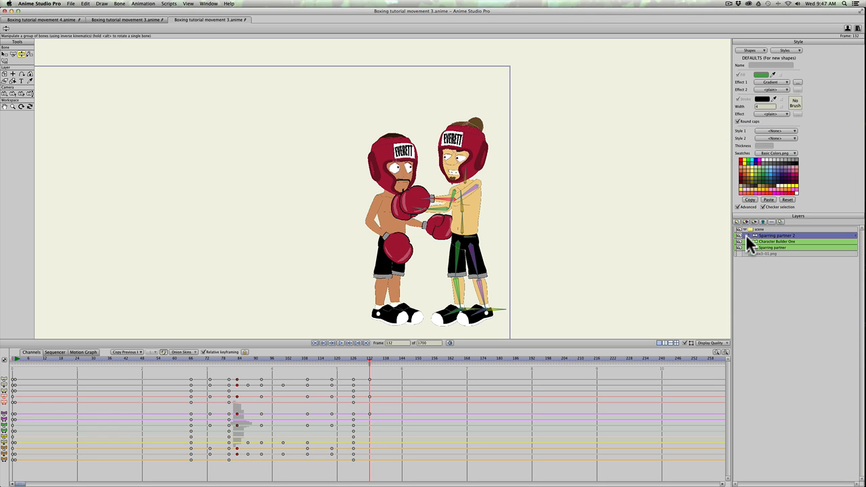
Undo moving the Sparring partner copy up the layer order and delete the duplicated Sparring partner 2 layer.
left_click(748, 235)
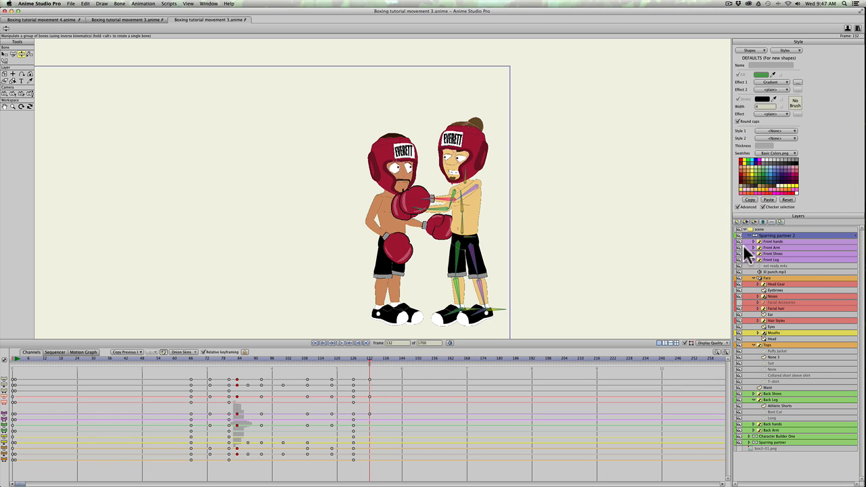
left_click(738, 253)
key("super+z")
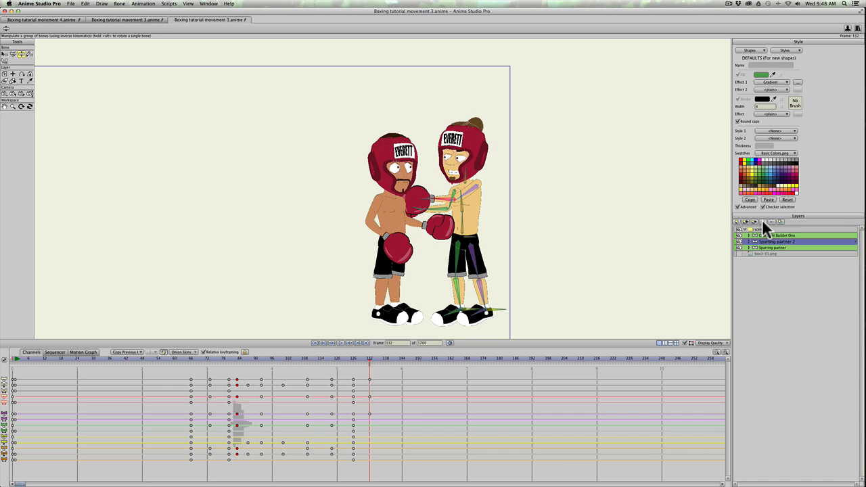
left_click(762, 222)
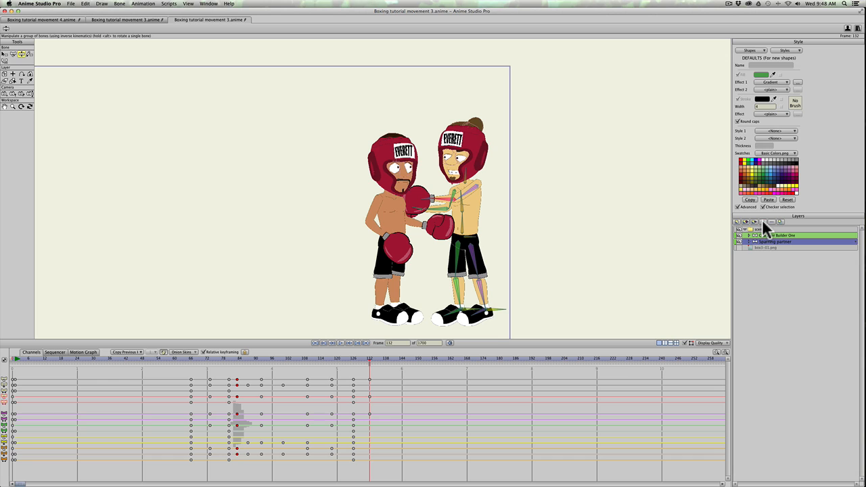
Create a reference layer of Sparring partner and move it above Character Builder One in the layer order.
left_click(770, 238)
left_click(753, 222)
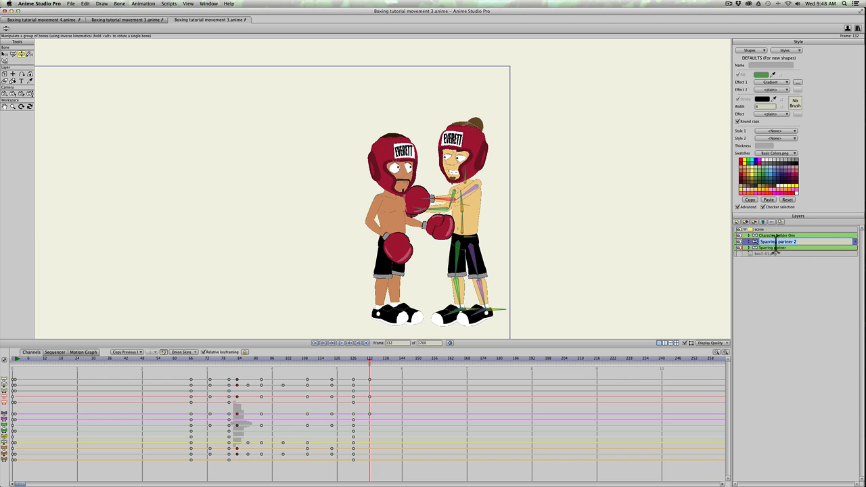
left_click_drag(745, 240, 746, 233)
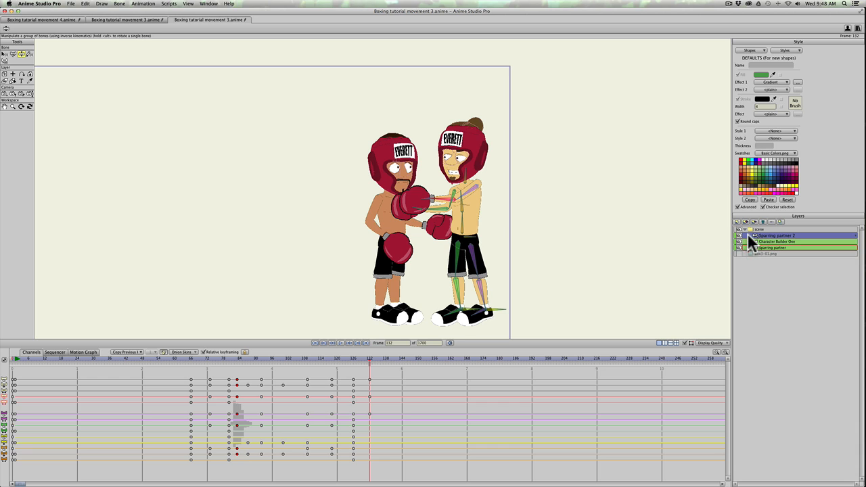
Hide every sublayer of Sparring partner 2 except Front hands and Front Arm, keeping Character Builder One visible.
left_click(749, 236)
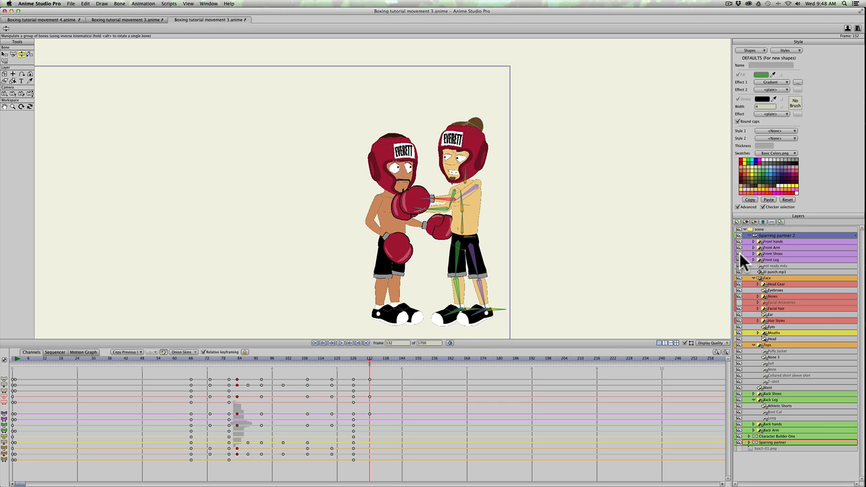
left_click_drag(739, 251, 736, 280)
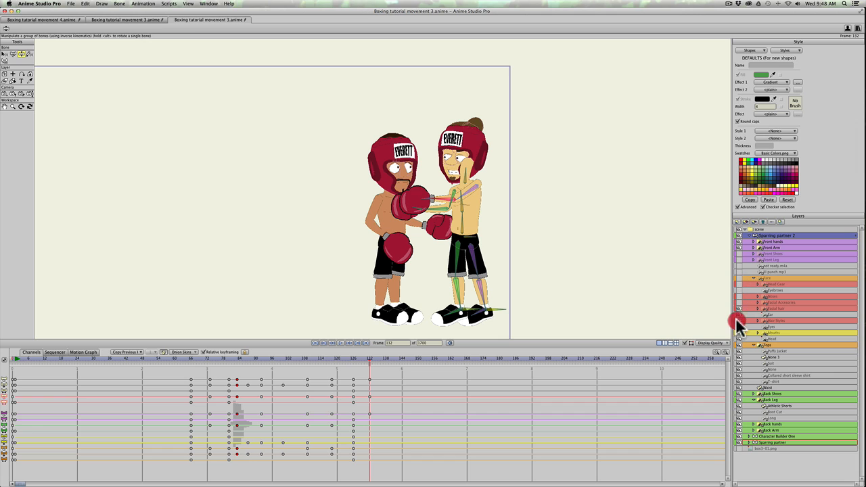
left_click_drag(736, 317, 739, 435)
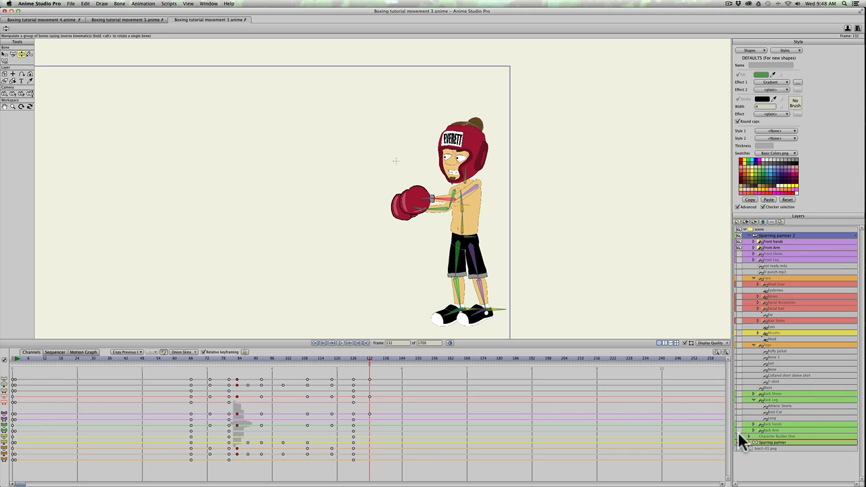
left_click(738, 435)
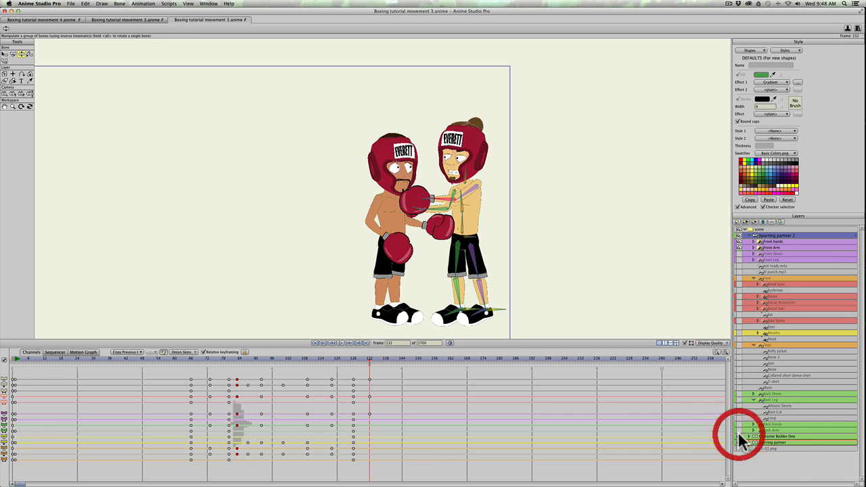
left_click(752, 235)
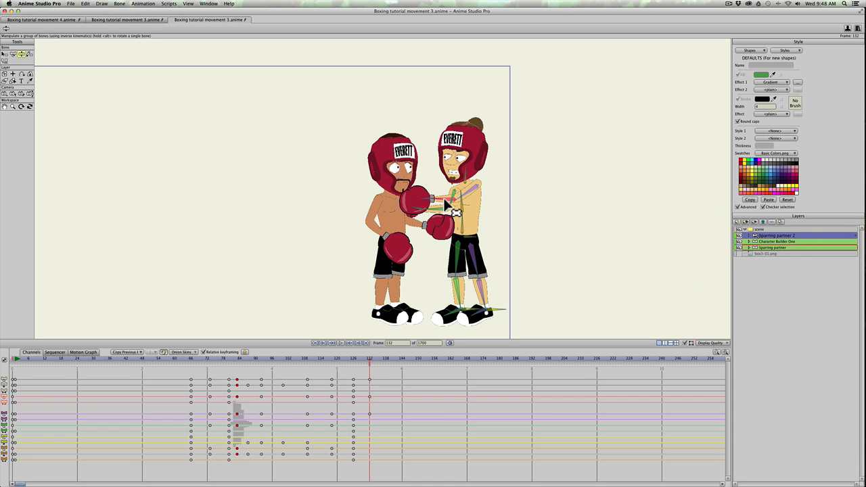
Try to pose the sparring partner's front arm directly on the Sparring partner 2 layer.
left_click(761, 246)
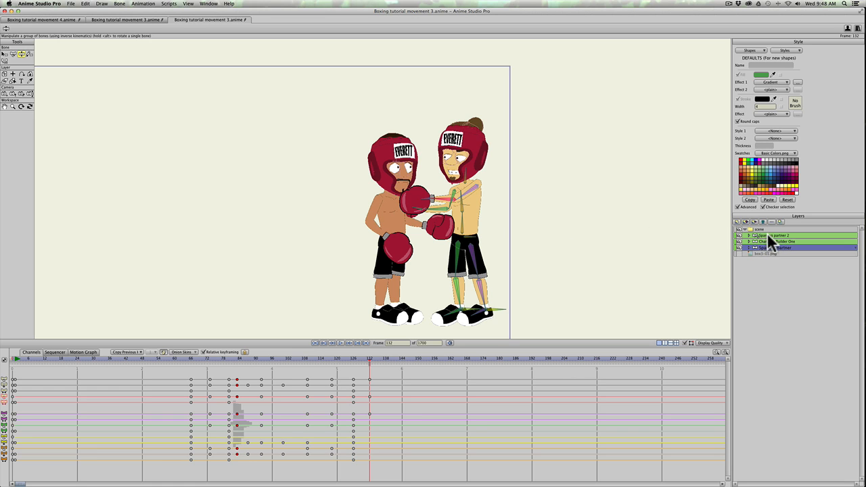
left_click(766, 235)
left_click_drag(449, 199, 440, 238)
key("super+z")
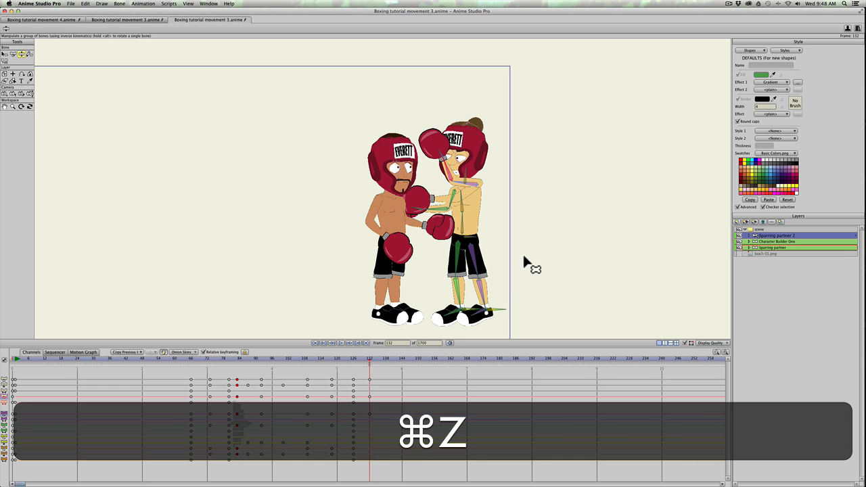
key("super+z")
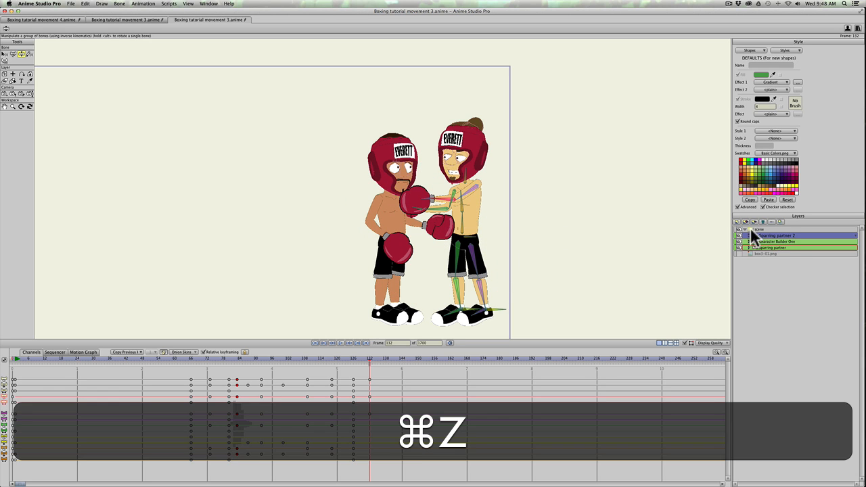
On the Sparring partner layer, lean his torso and head against the opponent and bring his gloves to the chin and waist.
left_click(771, 248)
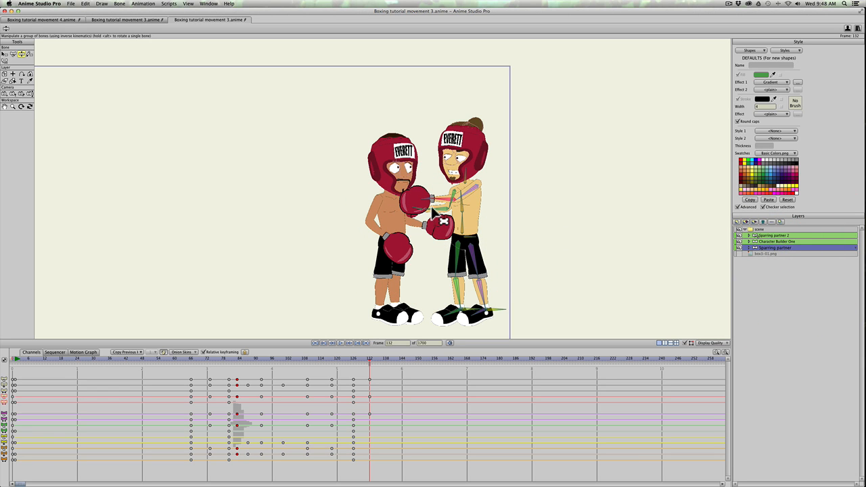
key("z")
mouse_move(443, 202)
left_mouse_down()
mouse_move(463, 241)
mouse_move(451, 231)
mouse_move(452, 204)
mouse_move(427, 182)
mouse_move(448, 201)
mouse_move(472, 199)
mouse_move(452, 184)
mouse_move(428, 202)
mouse_move(457, 211)
mouse_move(444, 201)
left_mouse_up()
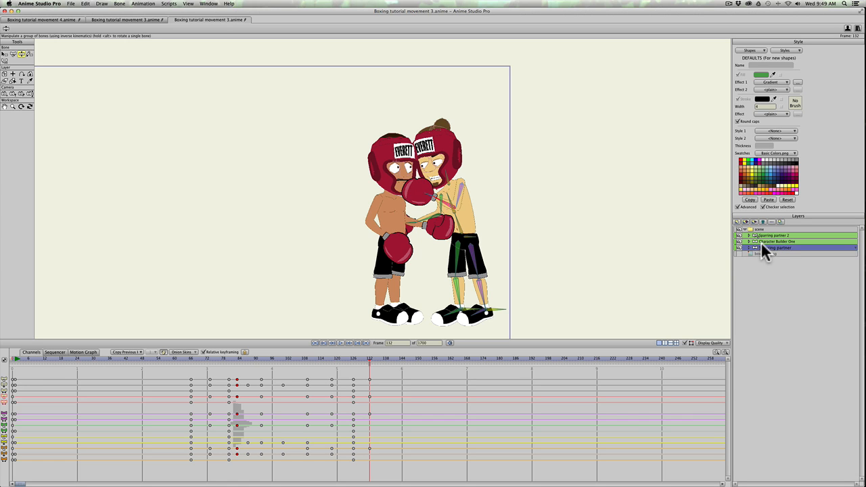
Create a reference layer of Character Builder One and move it below Sparring partner in the layer order.
left_click(762, 241)
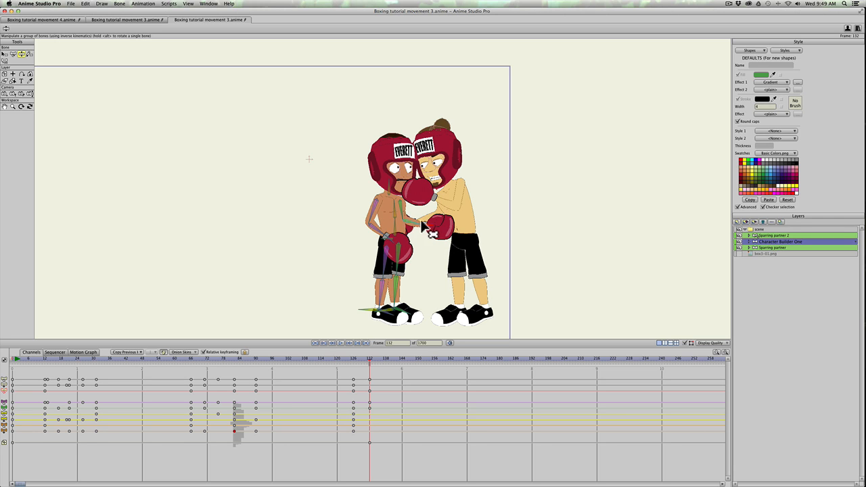
left_click(762, 242)
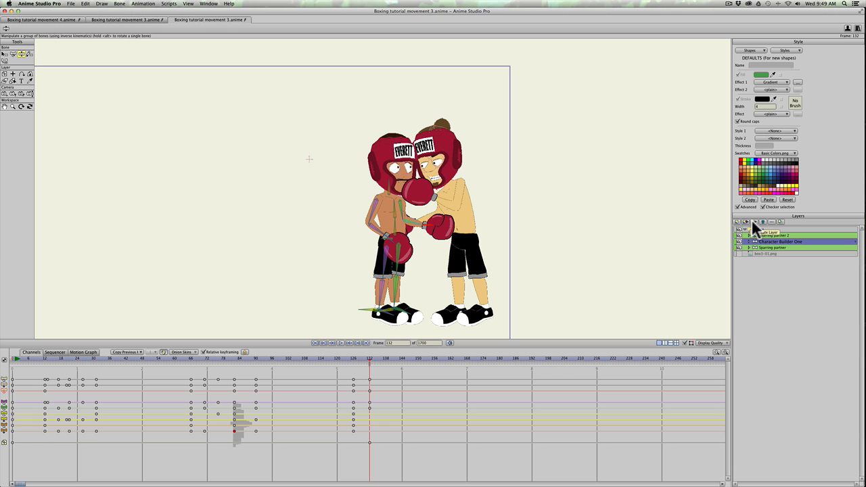
left_click(755, 228)
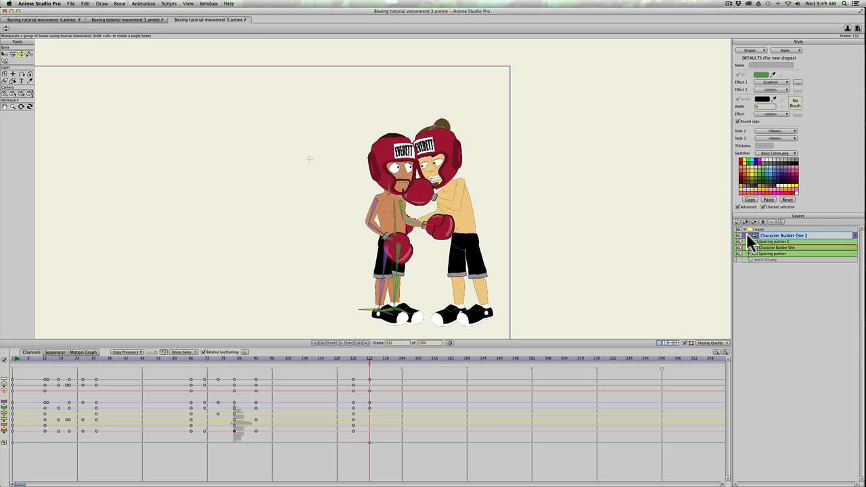
left_click(745, 235)
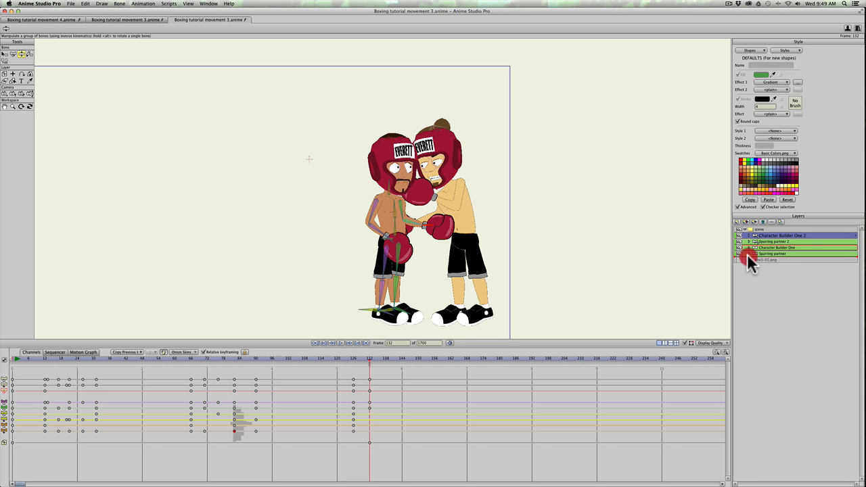
left_click(747, 255)
Hide every sublayer of Character Builder One 2 except Back hands and Back Arm.
left_click(748, 254)
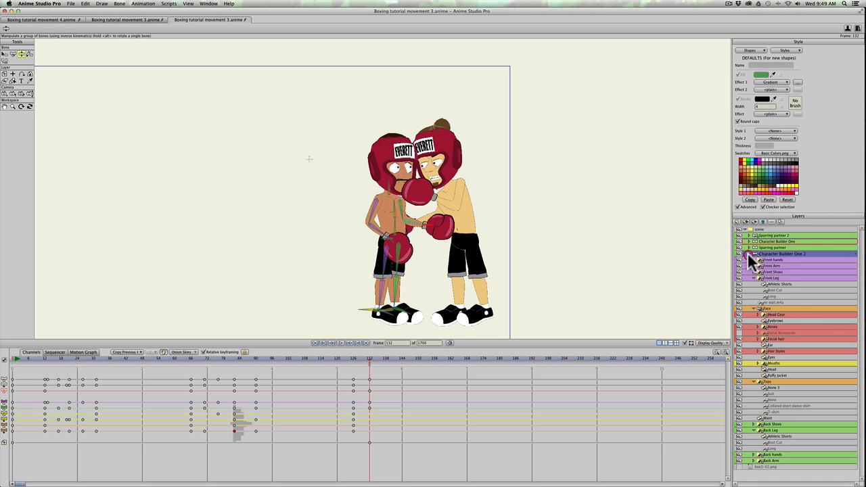
left_click(752, 279)
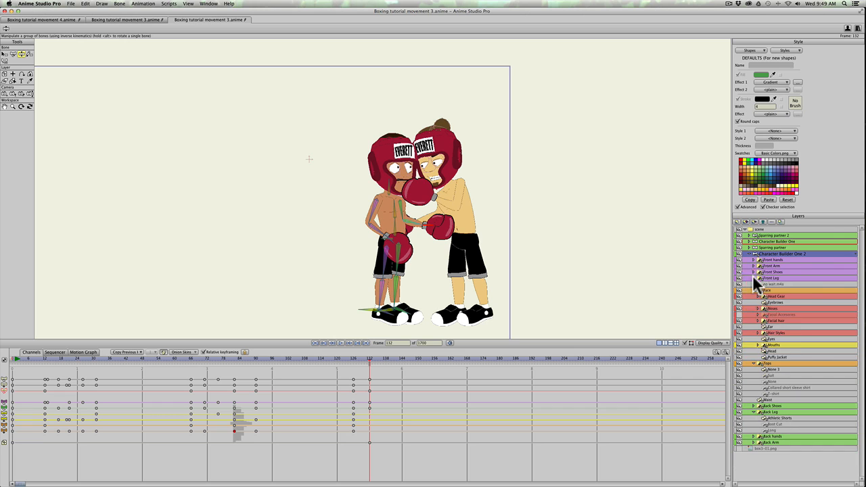
left_click(739, 431)
left_click_drag(739, 433, 740, 253)
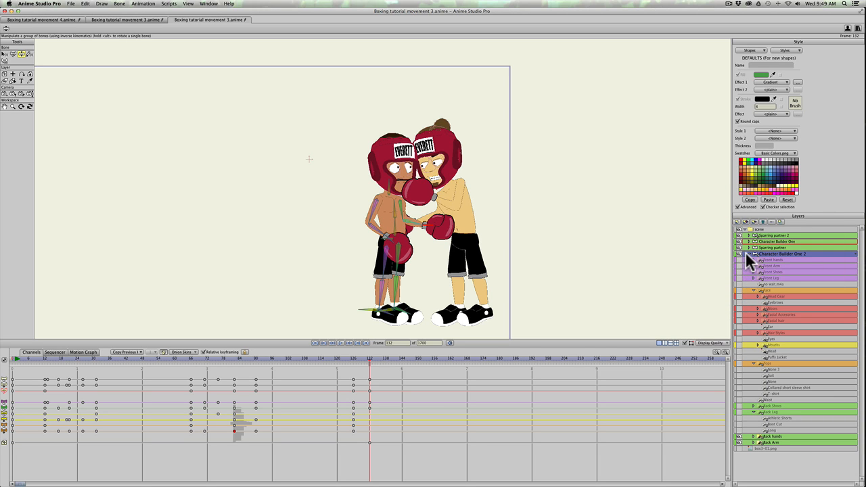
left_click(748, 253)
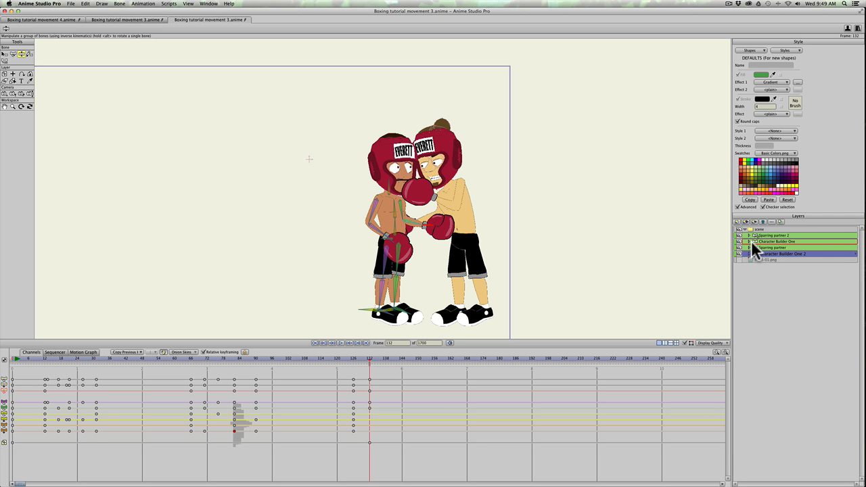
Hide the Back hands and Back Arm sublayers of the original Character Builder One layer.
left_click(749, 241)
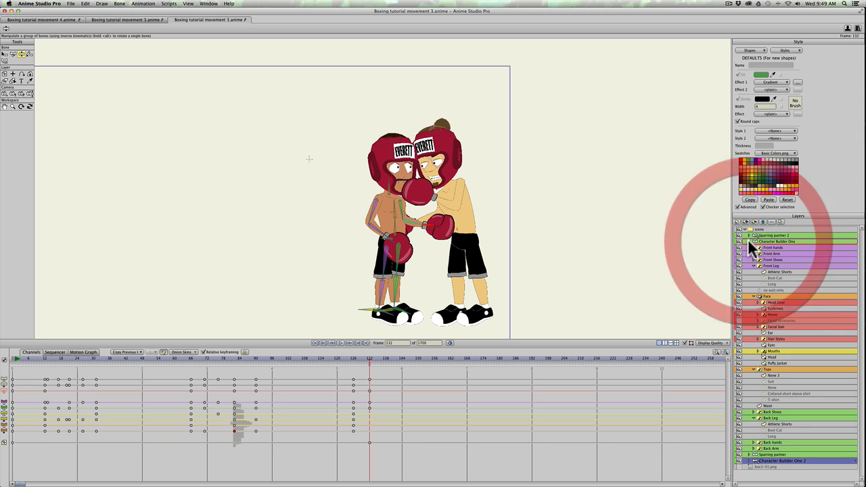
left_click(739, 443)
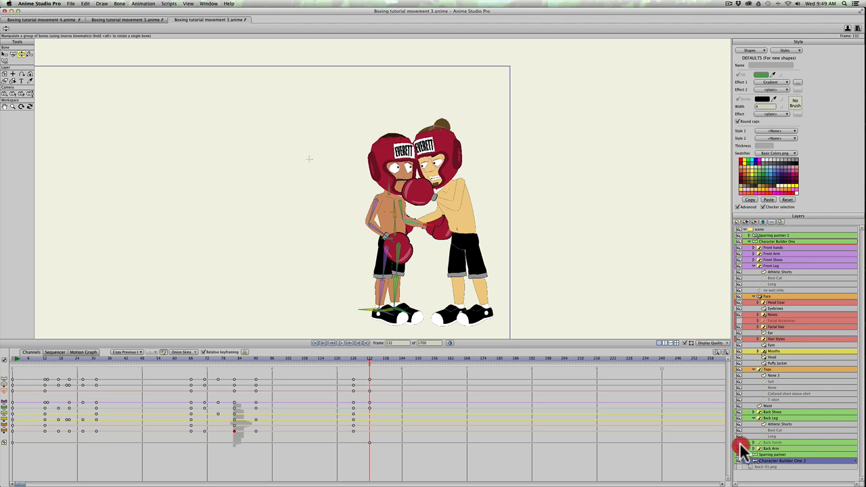
left_click(740, 449)
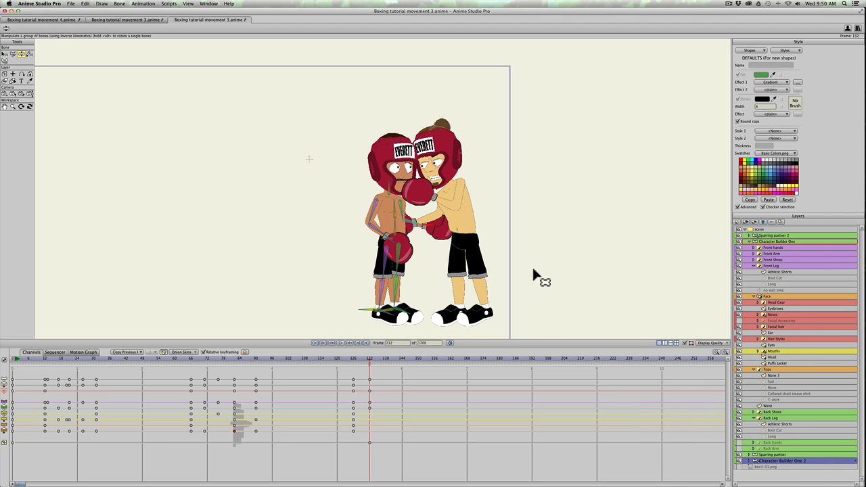
left_click(747, 238)
left_click(762, 248)
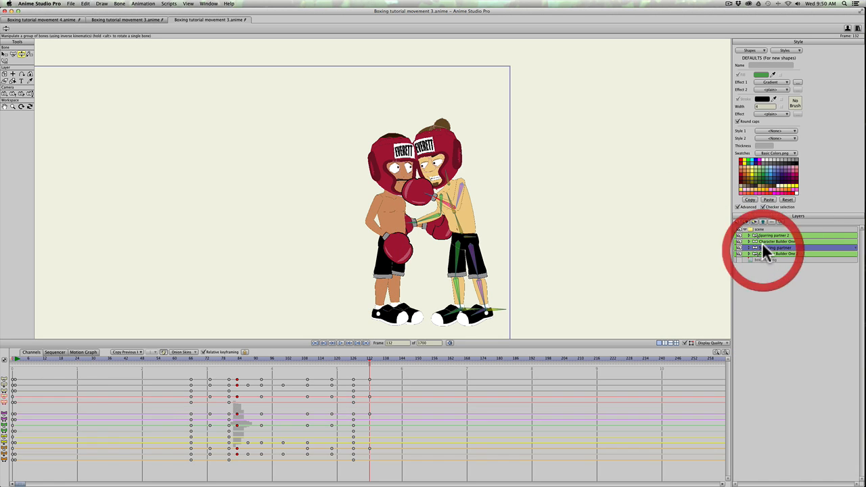
left_click(762, 241)
left_click(763, 248)
left_click(763, 241)
left_click(763, 248)
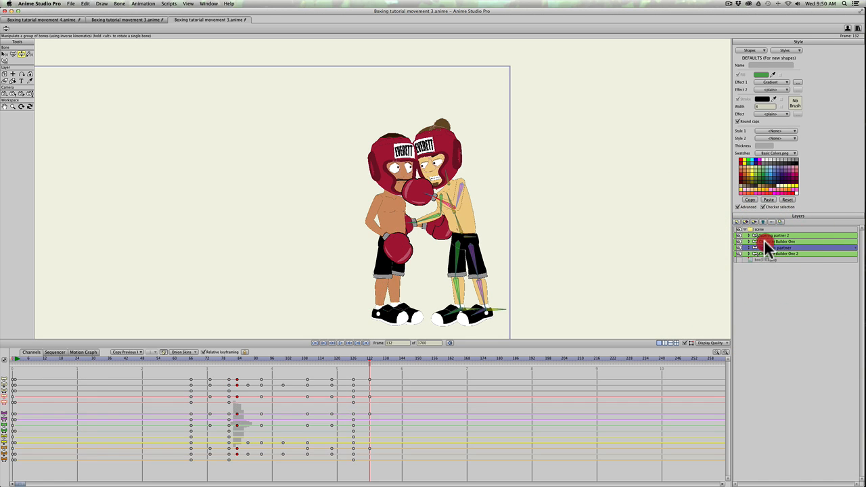
key("z")
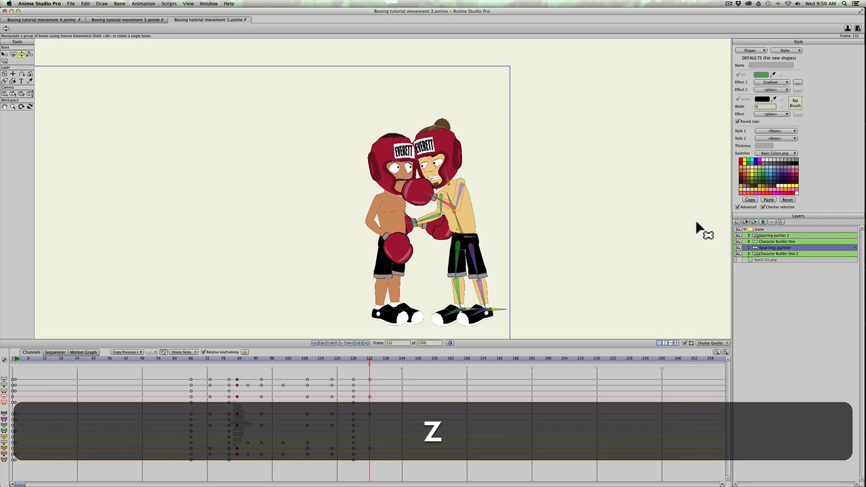
On the Character Builder One layer at frame 132, raise both arms so the gloves reach the sparring partner's face.
left_click(766, 241)
left_click_drag(412, 227, 479, 263)
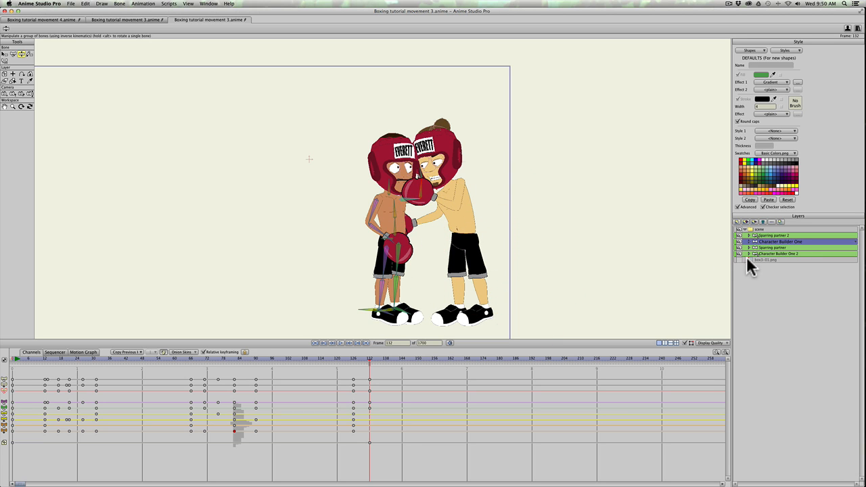
left_click_drag(397, 242, 432, 203)
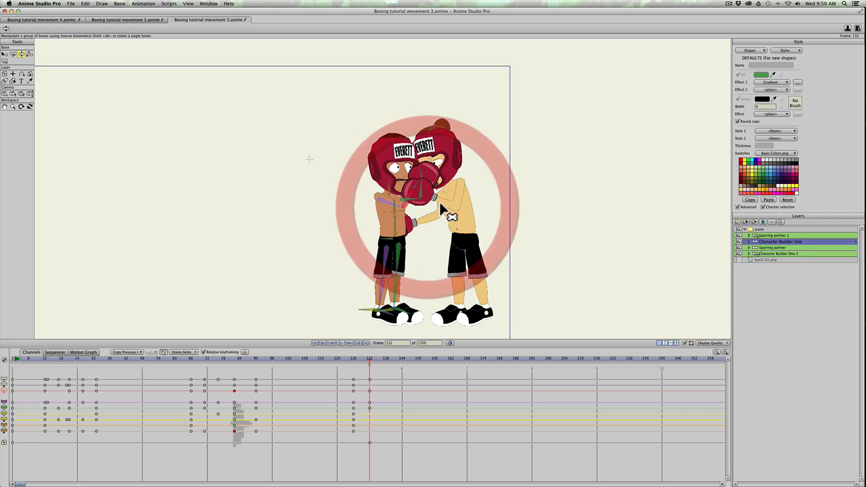
Raise the sparring partner's front glove to the other boxer's face at frame 132.
left_click(760, 248)
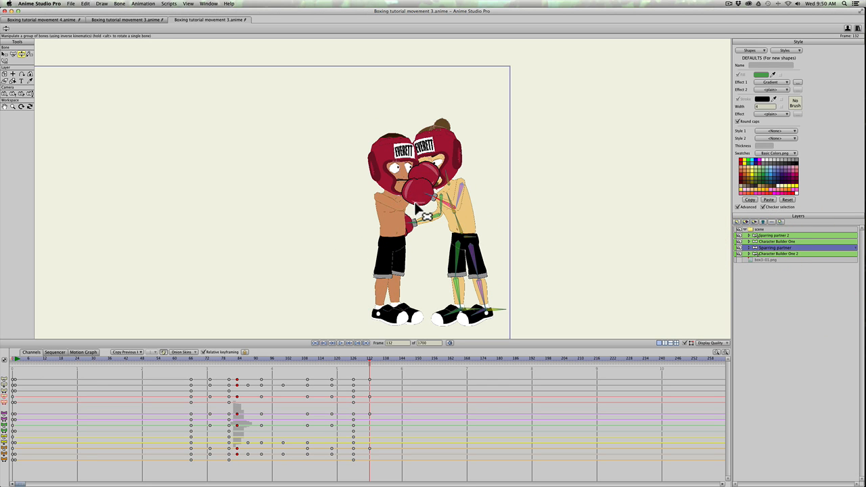
mouse_move(436, 203)
left_mouse_down()
mouse_move(425, 194)
mouse_move(433, 218)
mouse_move(423, 182)
mouse_move(416, 214)
mouse_move(415, 179)
mouse_move(412, 233)
mouse_move(412, 201)
mouse_move(431, 206)
mouse_move(410, 199)
mouse_move(397, 233)
mouse_move(417, 126)
mouse_move(429, 206)
mouse_move(433, 197)
left_mouse_up()
left_click(764, 241)
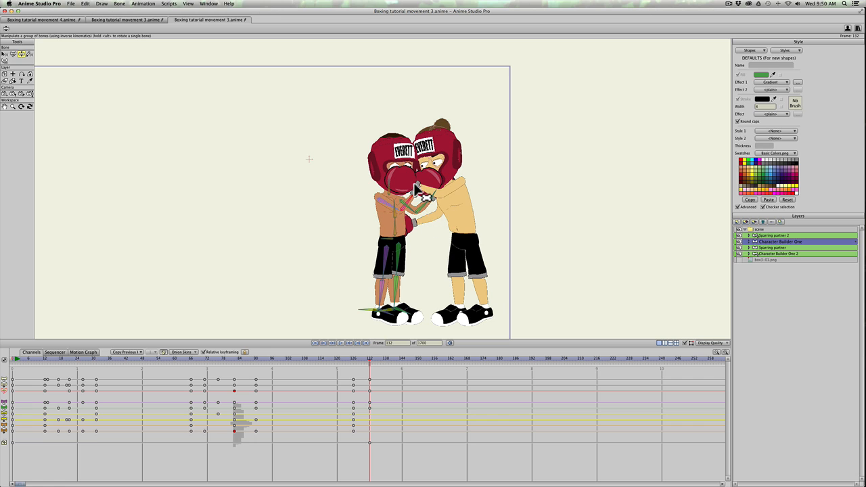
On the Sparring partner layer at frame 132, straighten the torso away from the opponent and bring both gloves to waist height.
left_click(766, 247)
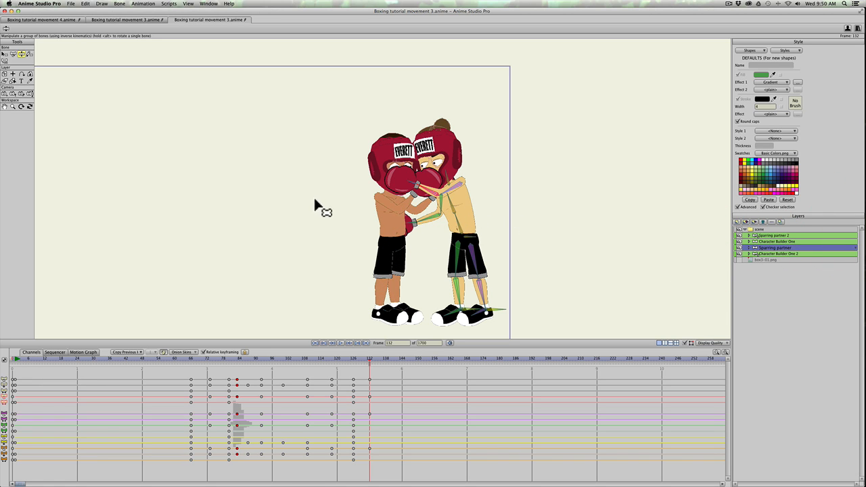
left_click_drag(450, 199, 396, 224)
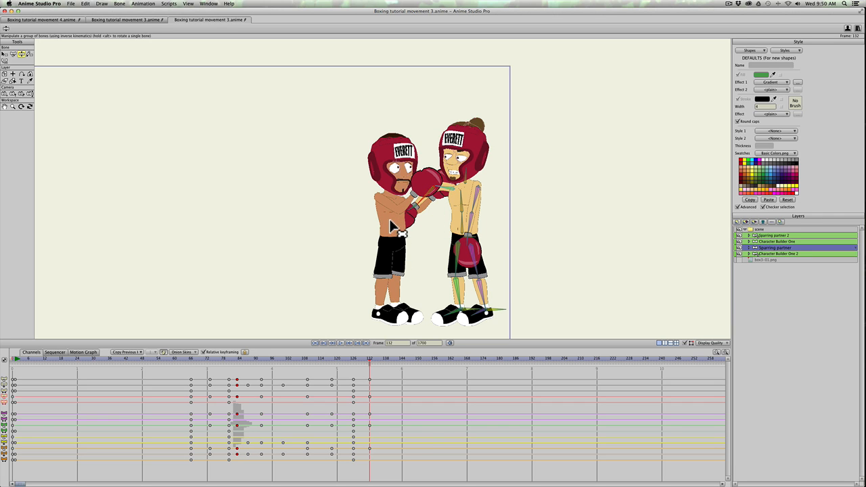
left_click_drag(399, 228, 464, 207)
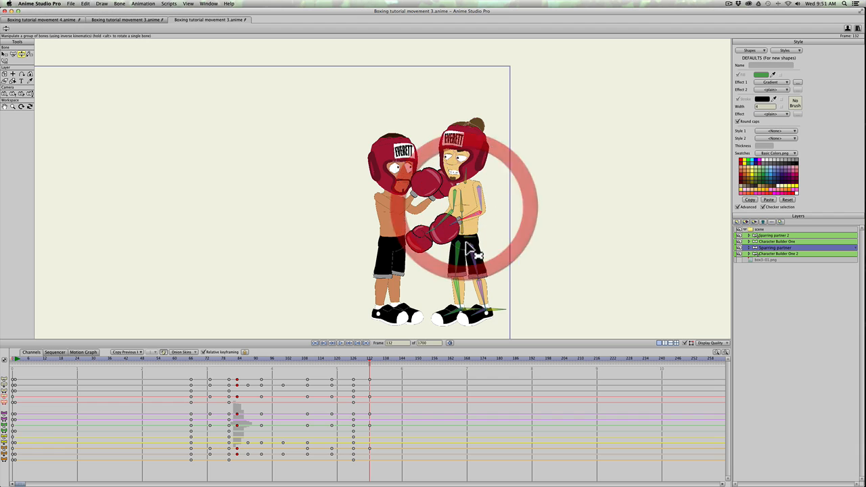
Move the sparring partner's rear foot forward beside the front foot at frame 132.
left_click(466, 309)
left_click(470, 314)
key("z")
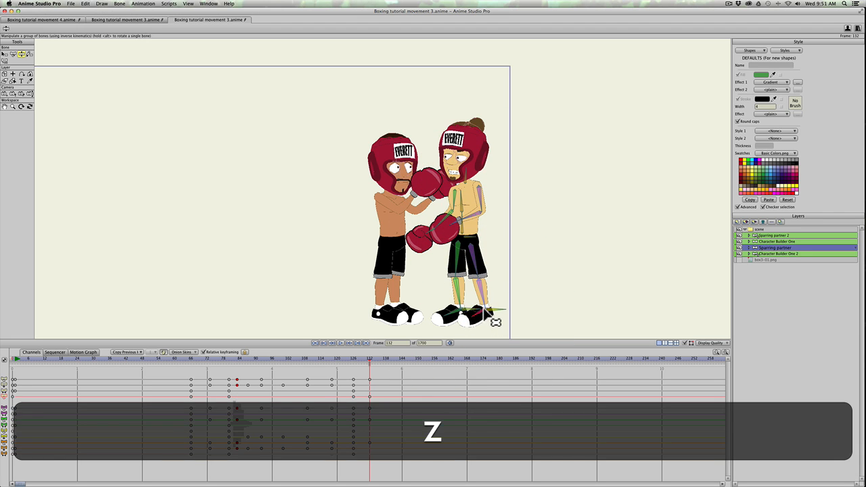
left_click(469, 311)
left_click_drag(452, 313, 450, 310)
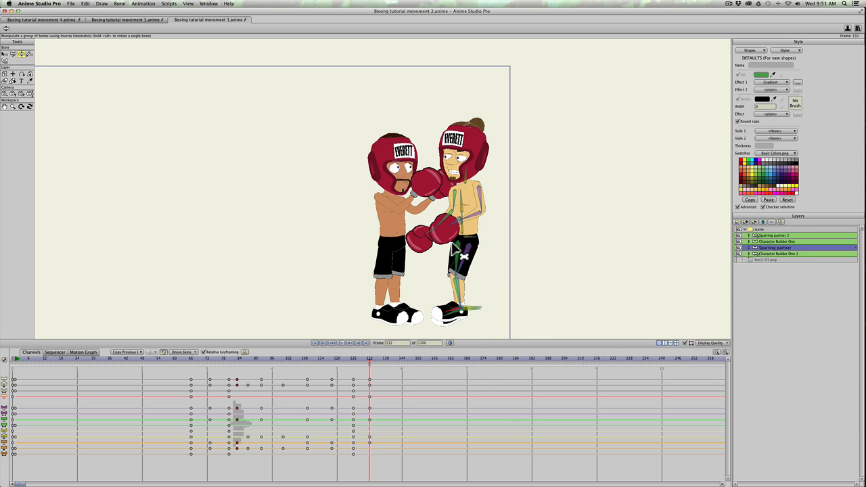
Shift the sparring partner's hips toward the opponent and place the rear foot slightly back to widen the stance.
key("t")
key("t")
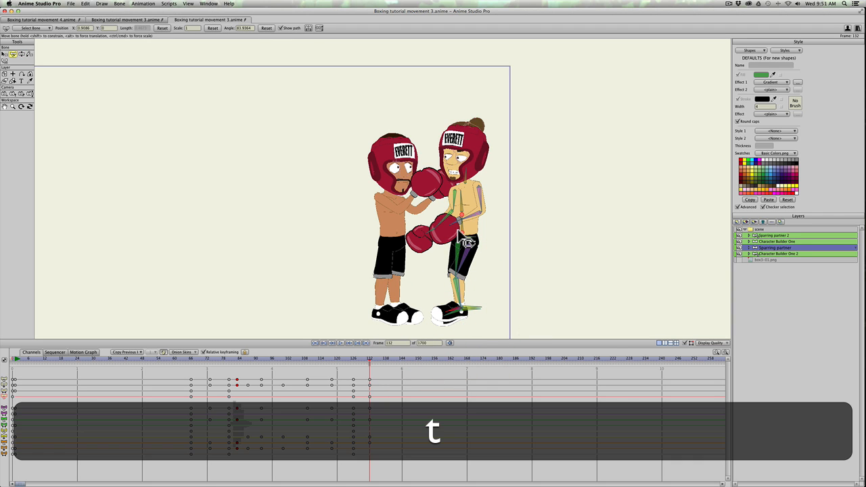
key("t")
left_click_drag(465, 243, 467, 249)
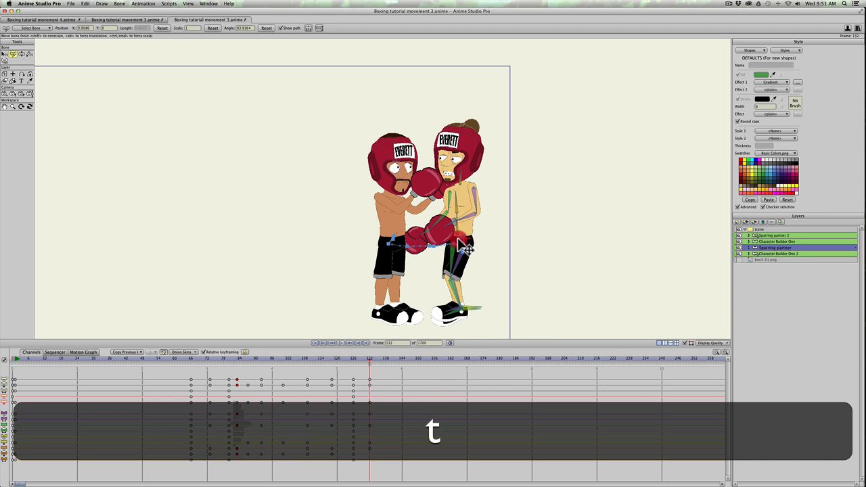
key("t")
left_click(467, 311)
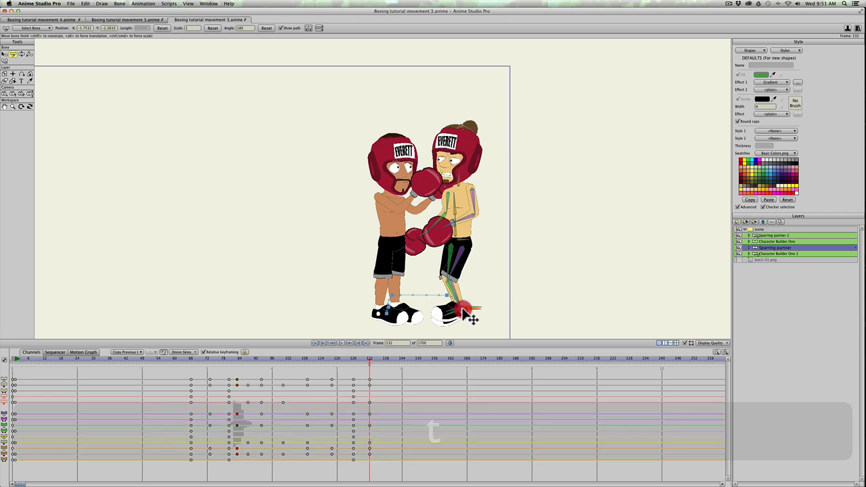
mouse_move(471, 318)
left_mouse_down()
mouse_move(458, 308)
mouse_move(478, 309)
left_mouse_up()
key("t")
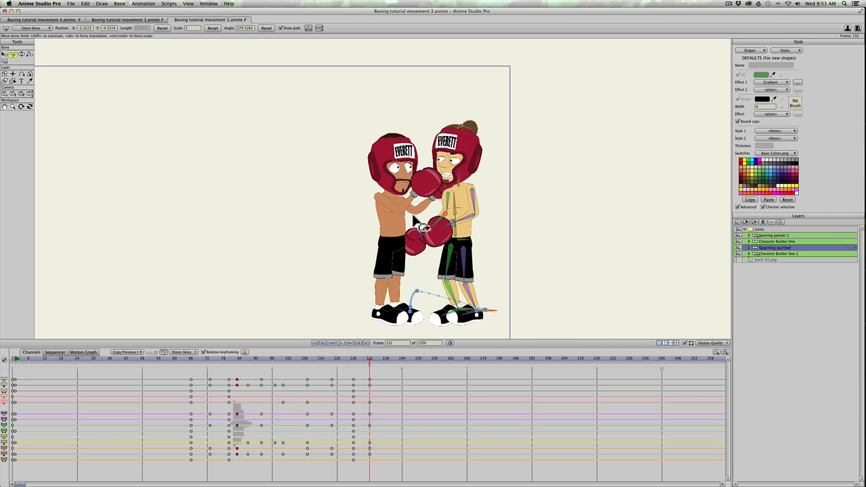
Raise the sparring partner's rear-shoulder arm so its glove reaches the opponent's chin.
key("z")
left_click_drag(421, 229, 438, 198)
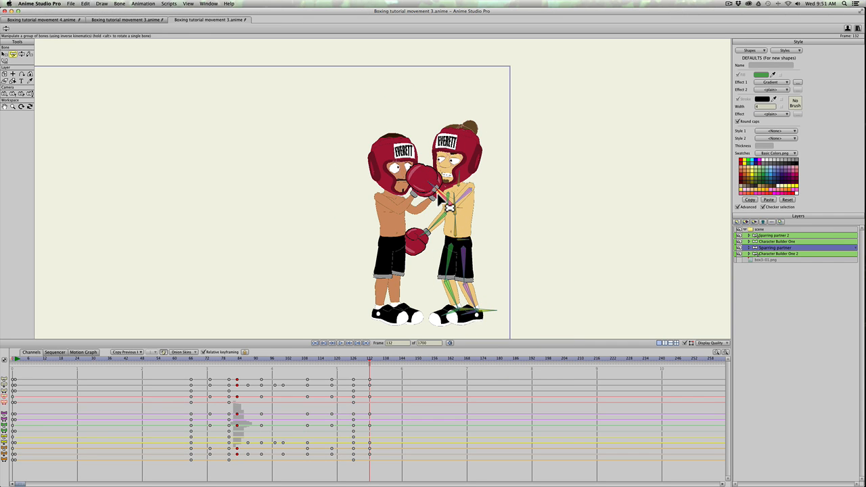